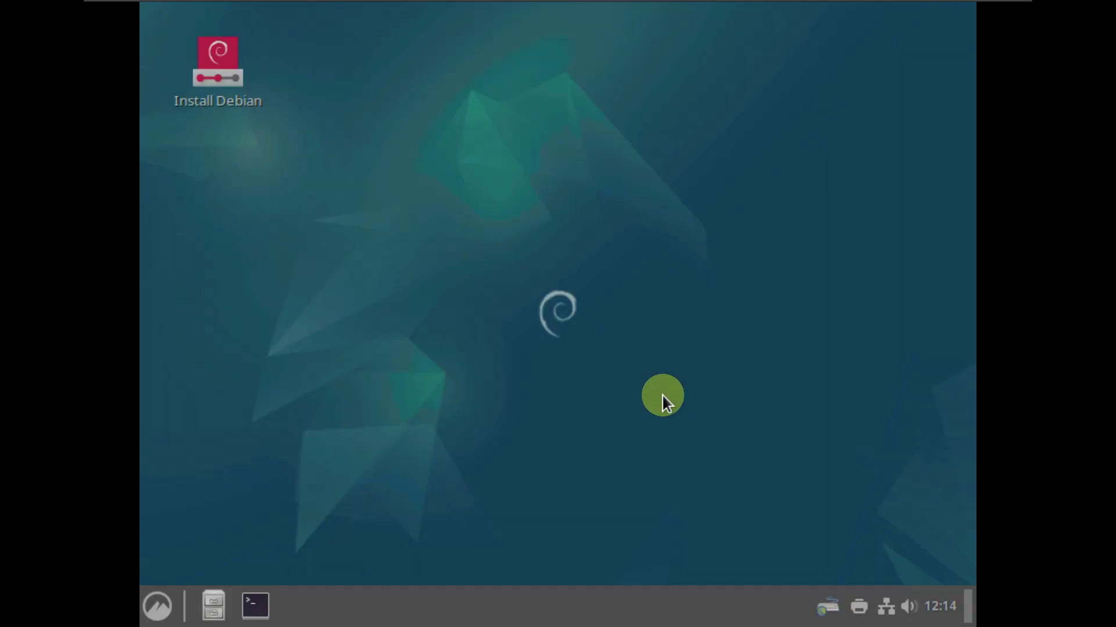
# Shrink the VM guest display back to its native size
pyautogui.rightClick(481, 141)
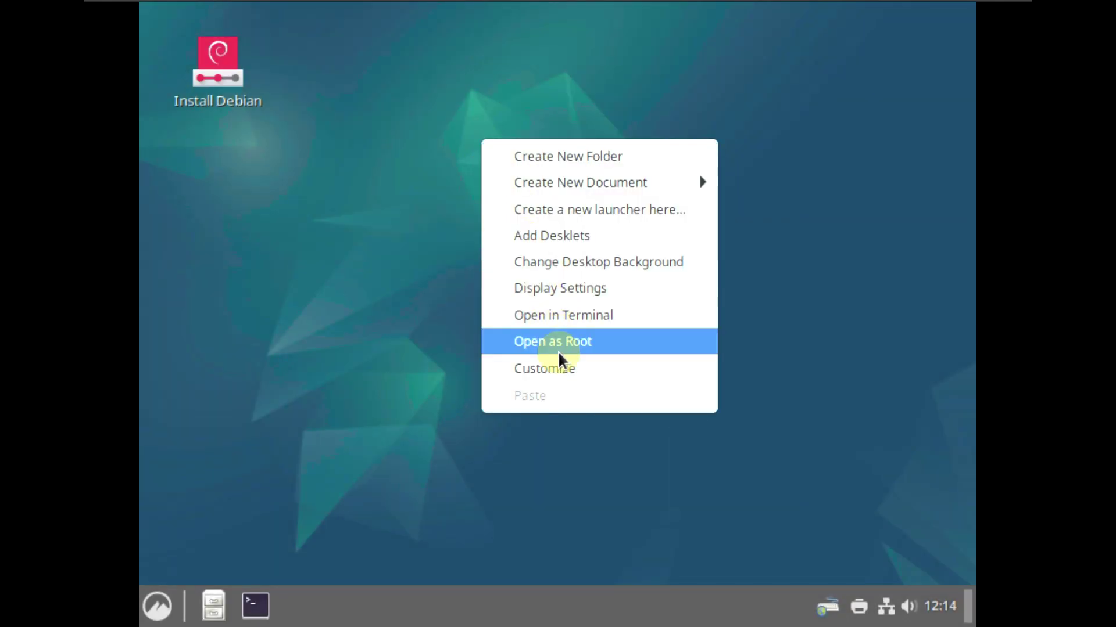
pyautogui.click(401, 178)
pyautogui.moveTo(892, 2)
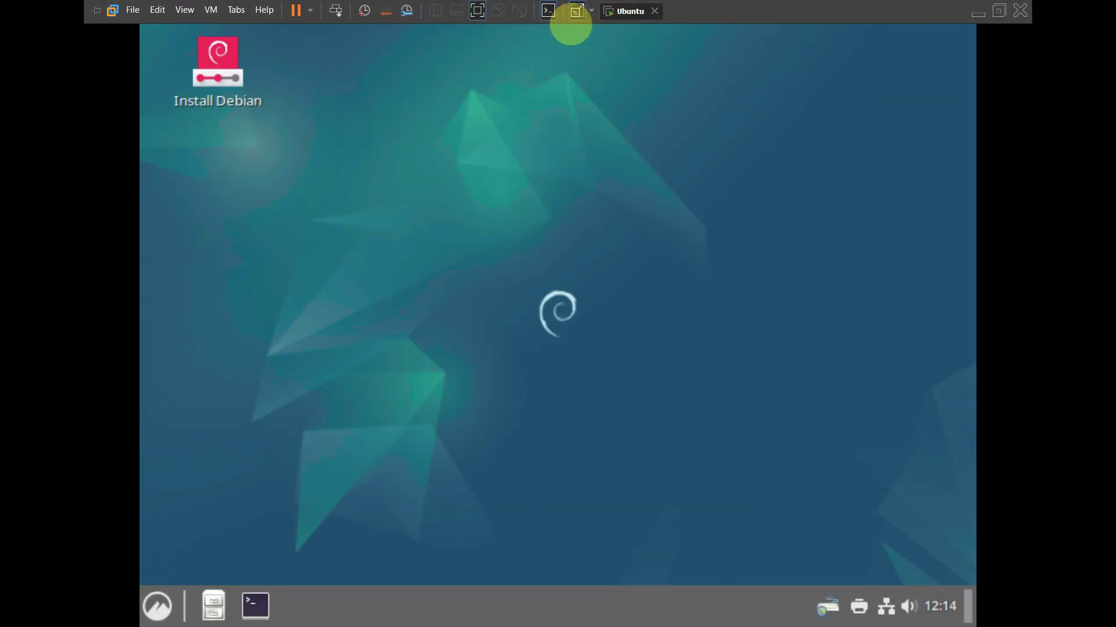
pyautogui.click(577, 15)
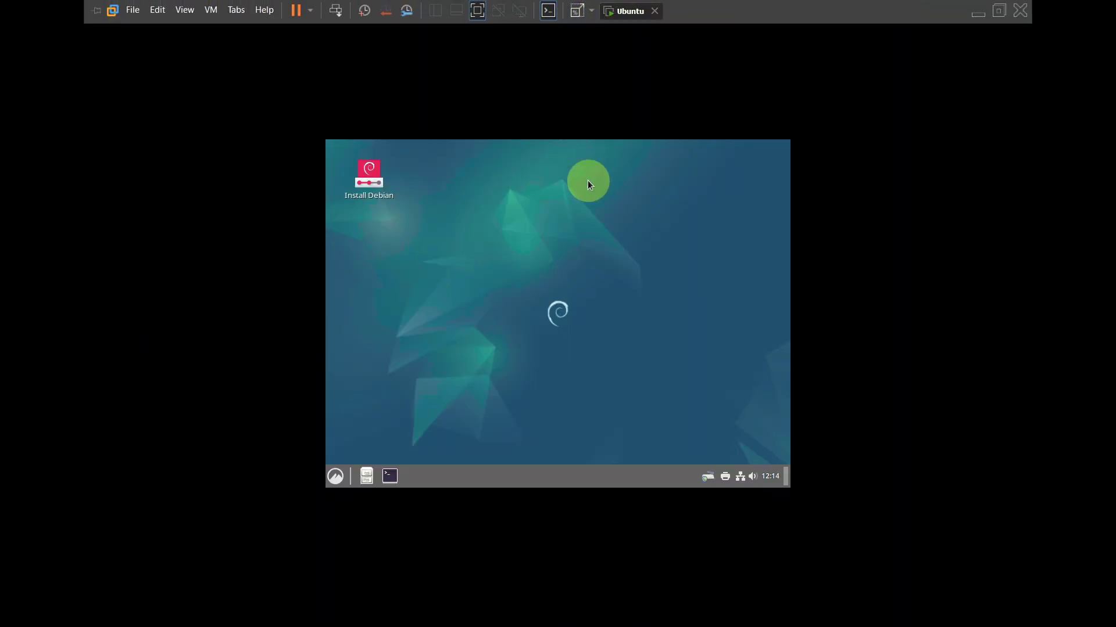
# Apply and keep a 1920×1080 (16:9) resolution in Display settings, then close the window
pyautogui.click(339, 474)
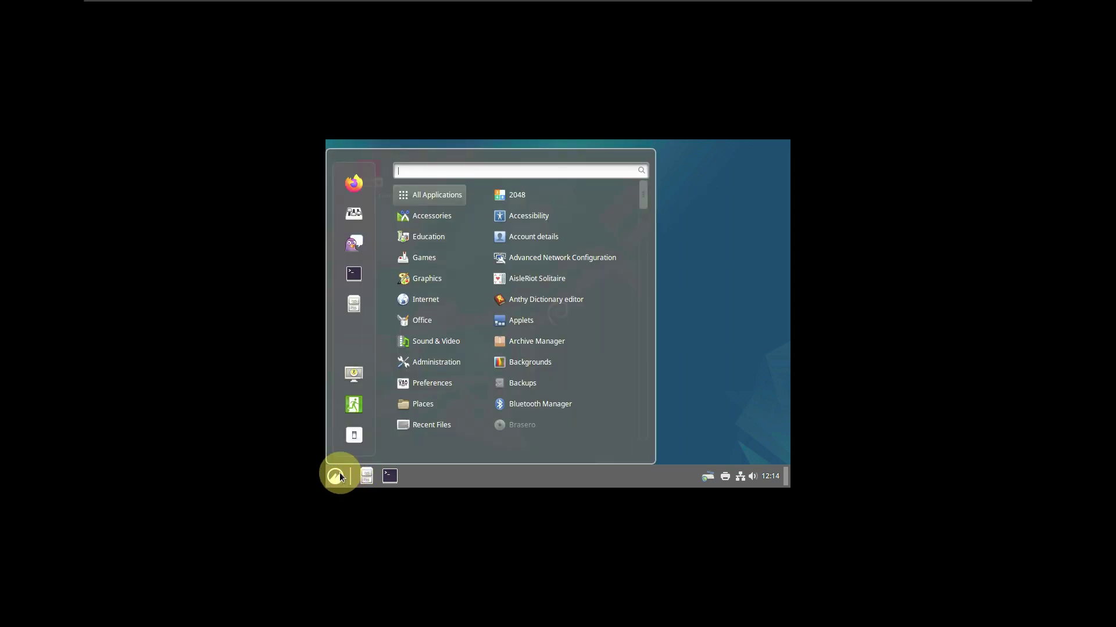
pyautogui.moveTo(456, 388)
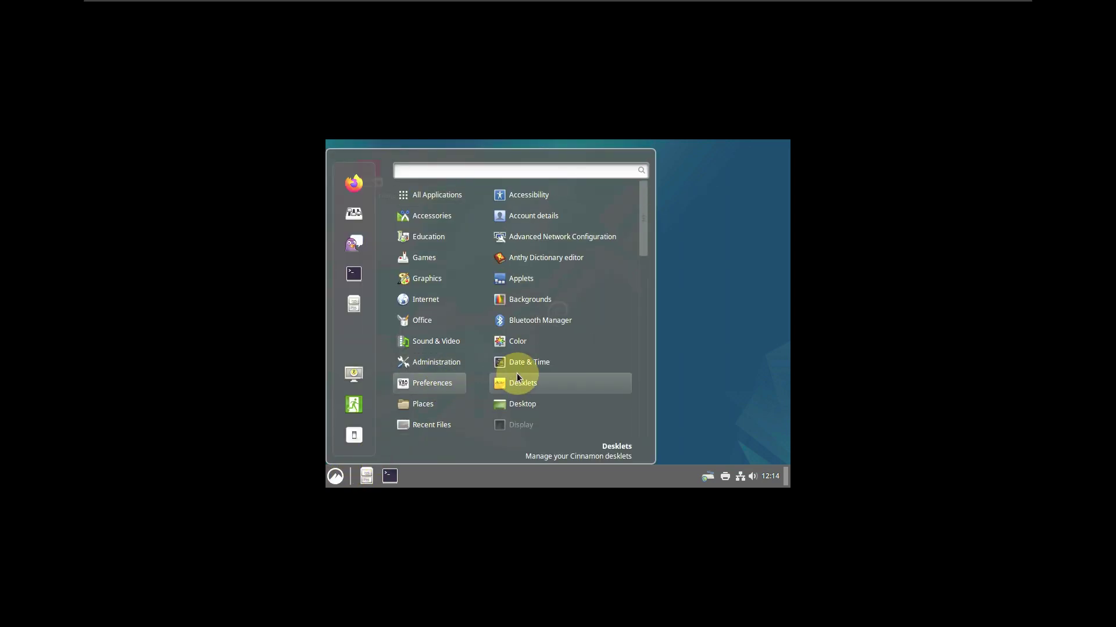
pyautogui.click(532, 424)
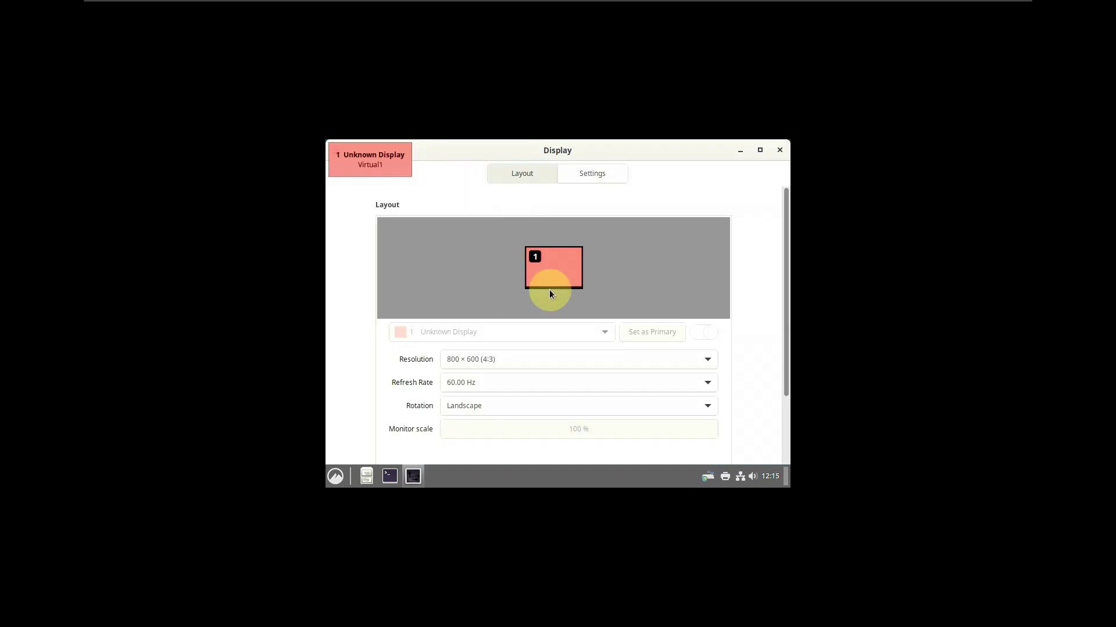
pyautogui.click(556, 352)
pyautogui.scroll(2, 495, 212)
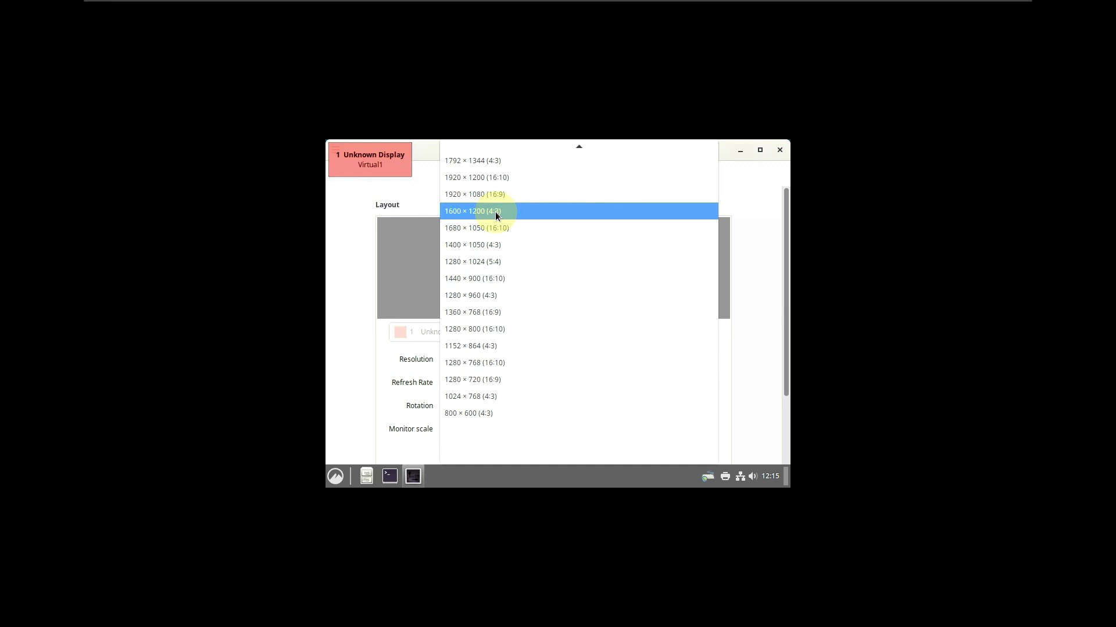
pyautogui.click(497, 197)
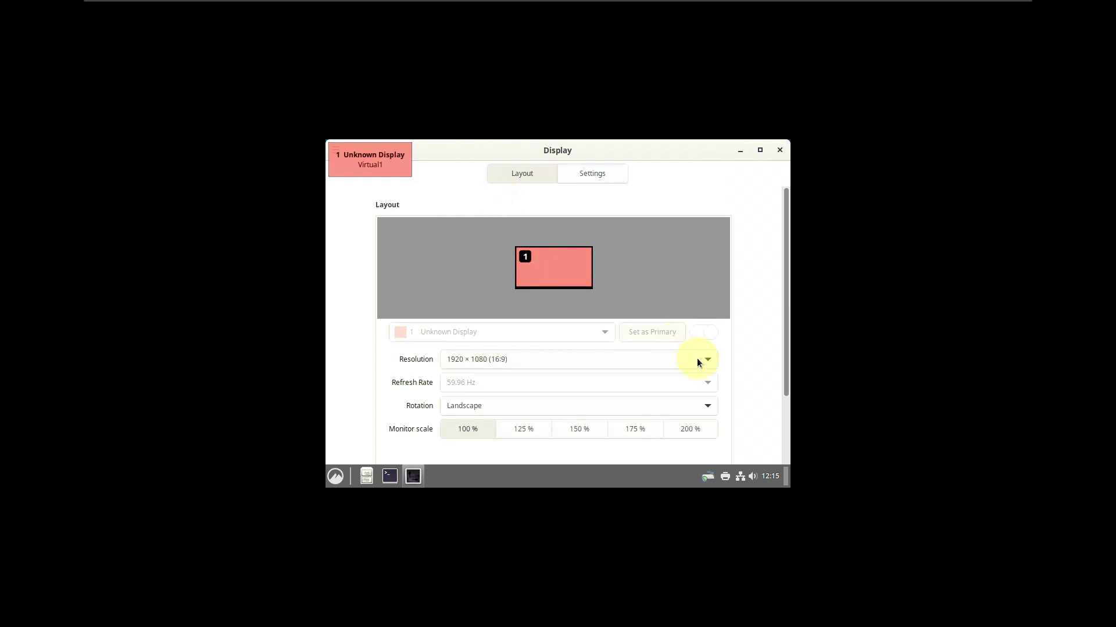
pyautogui.scroll(-3, 746, 405)
pyautogui.click(691, 436)
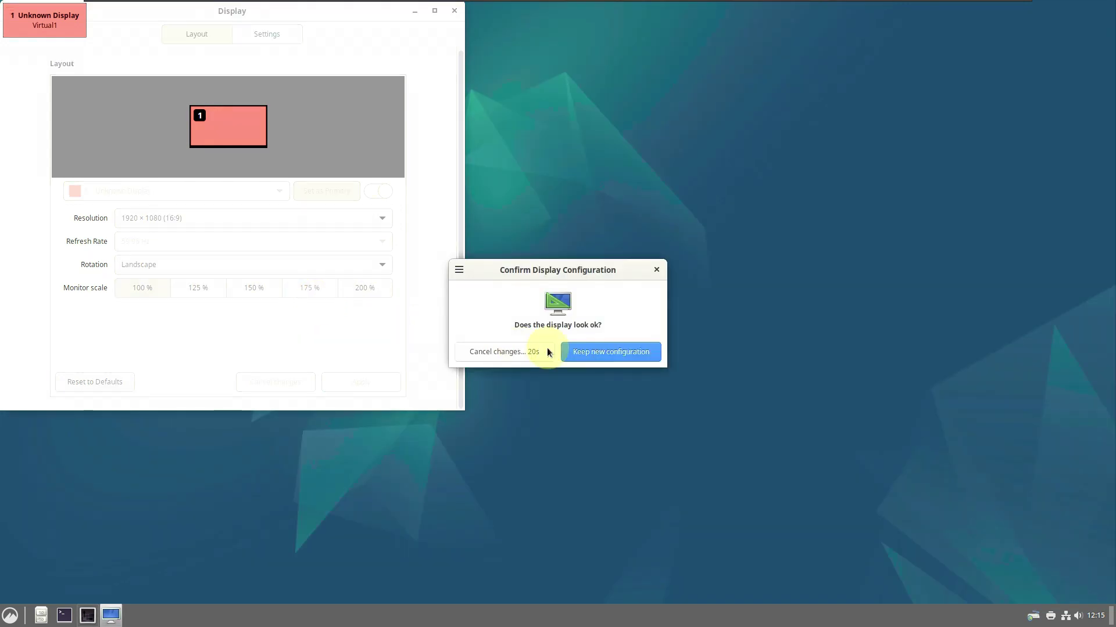
pyautogui.press('Return')
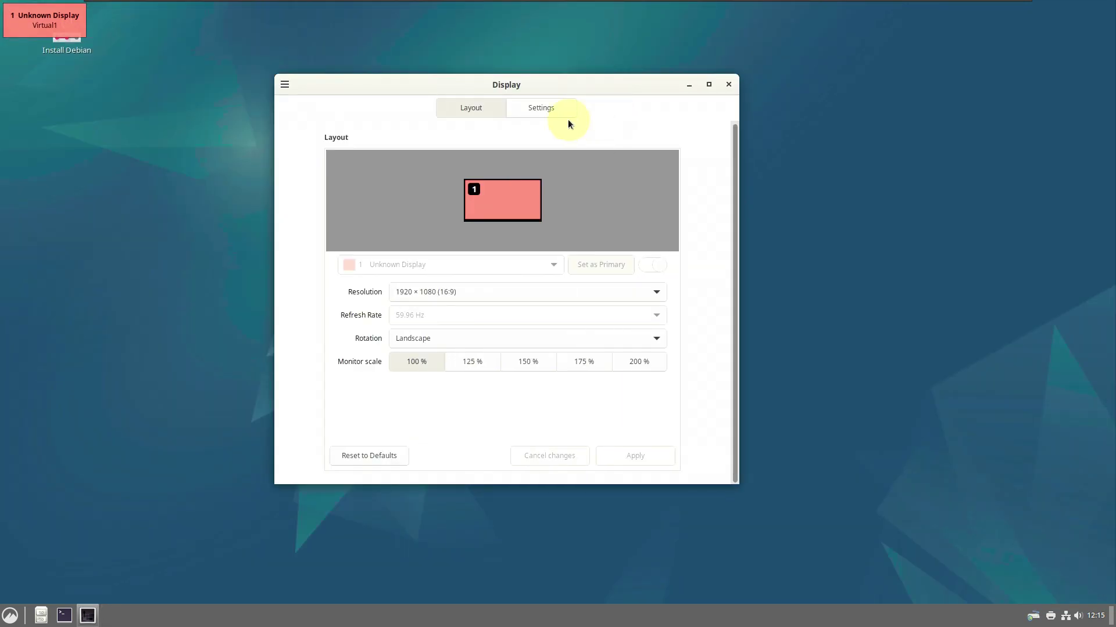
pyautogui.click(280, 87)
pyautogui.click(332, 258)
pyautogui.click(10, 615)
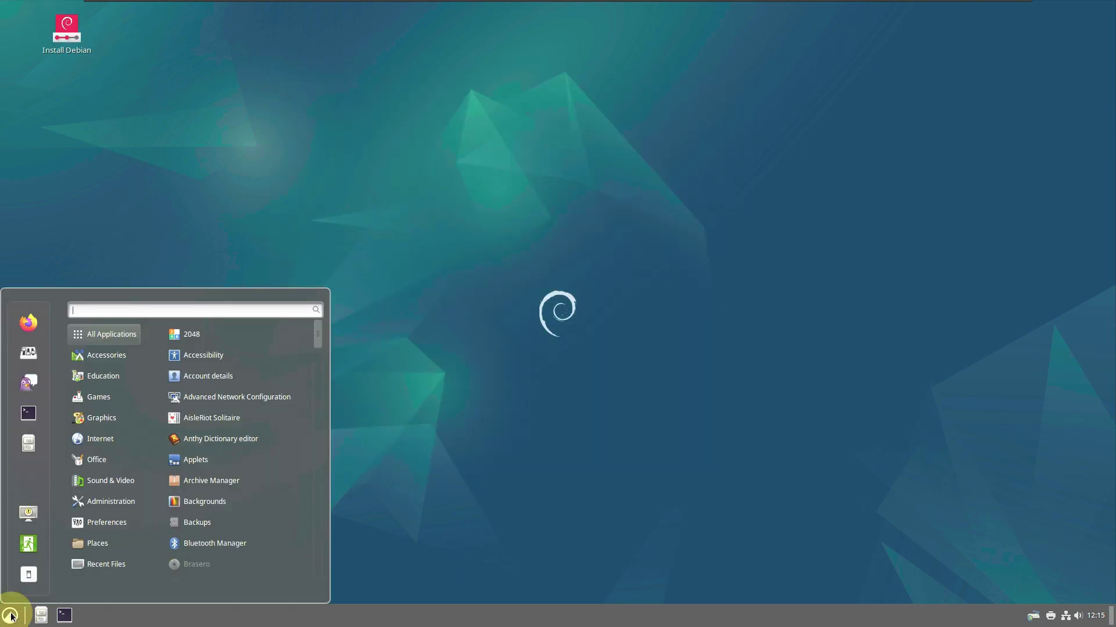
pyautogui.moveTo(119, 524)
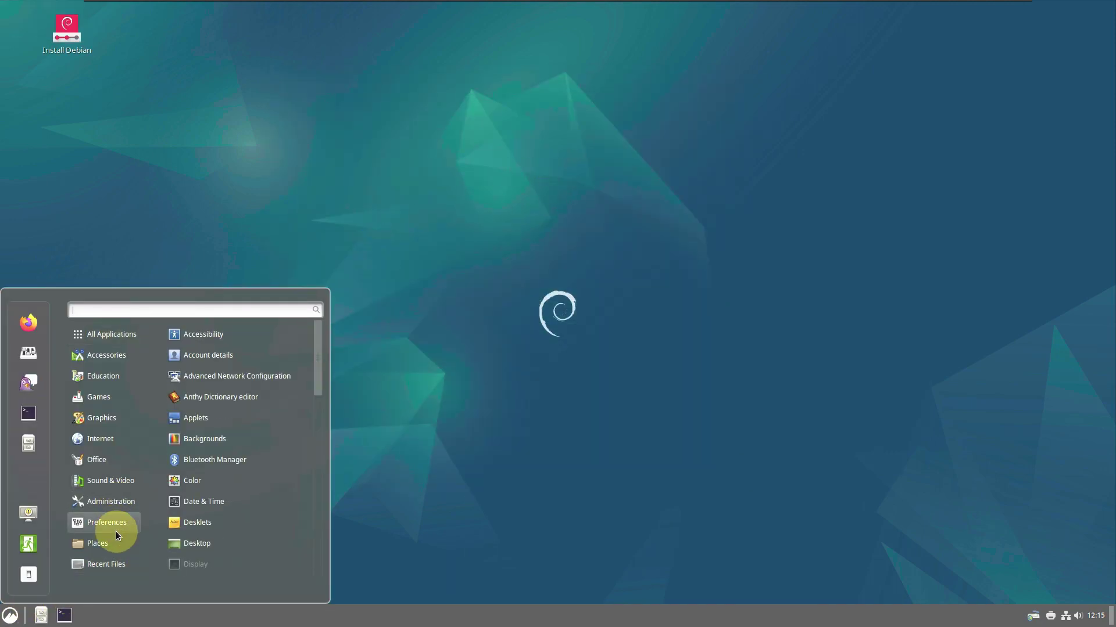
pyautogui.scroll(-10, 238, 471)
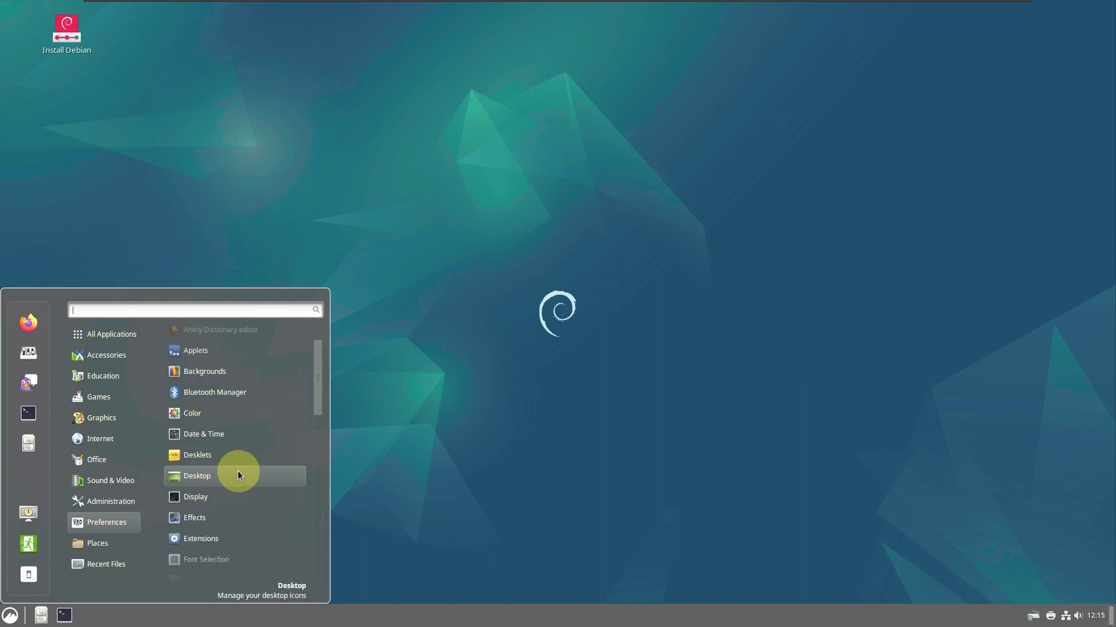
pyautogui.scroll(-5, 238, 471)
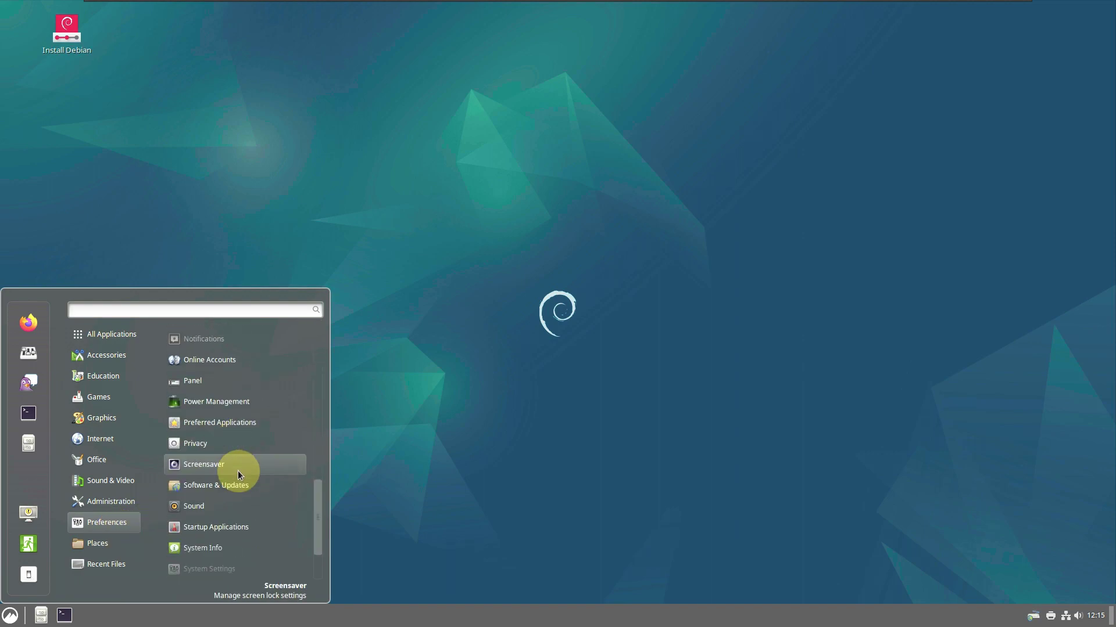
pyautogui.click(238, 475)
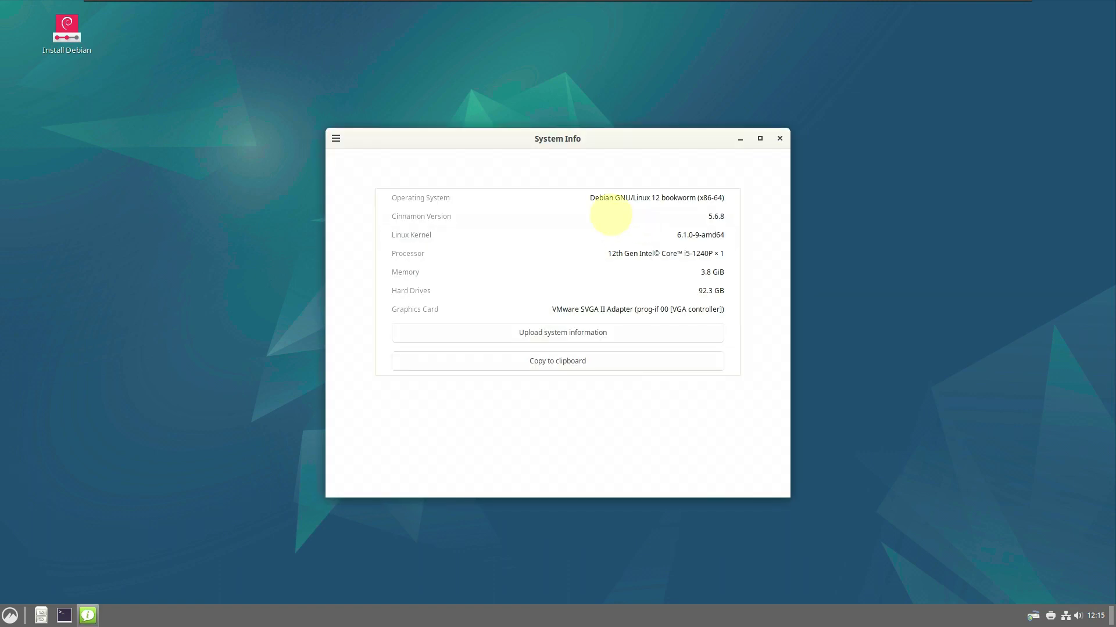
pyautogui.moveTo(588, 197); pyautogui.dragTo(727, 238)
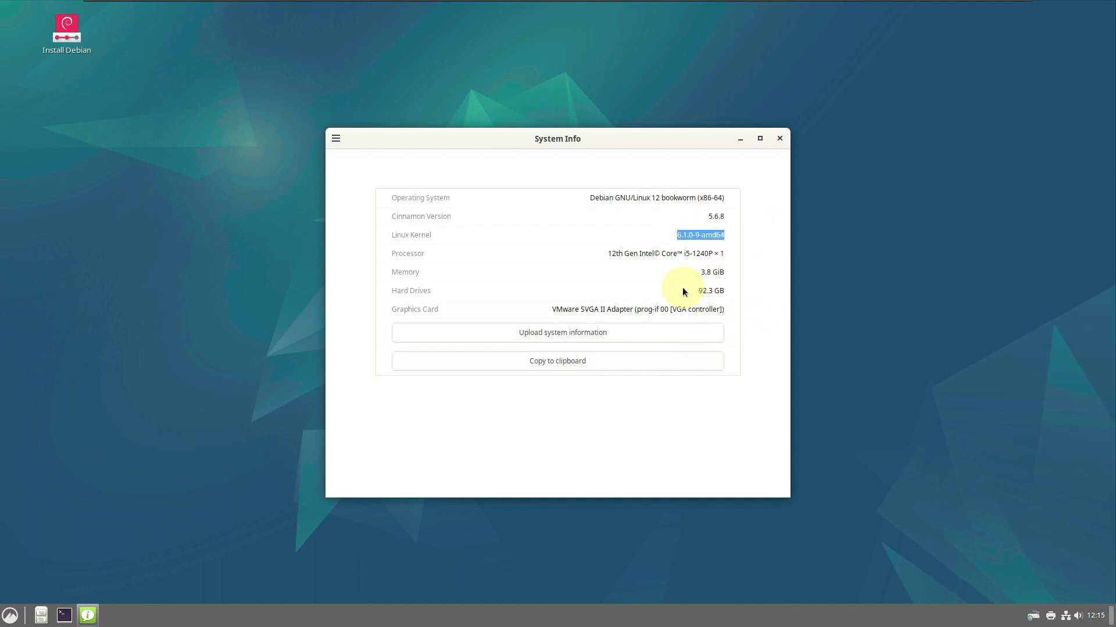
pyautogui.click(780, 142)
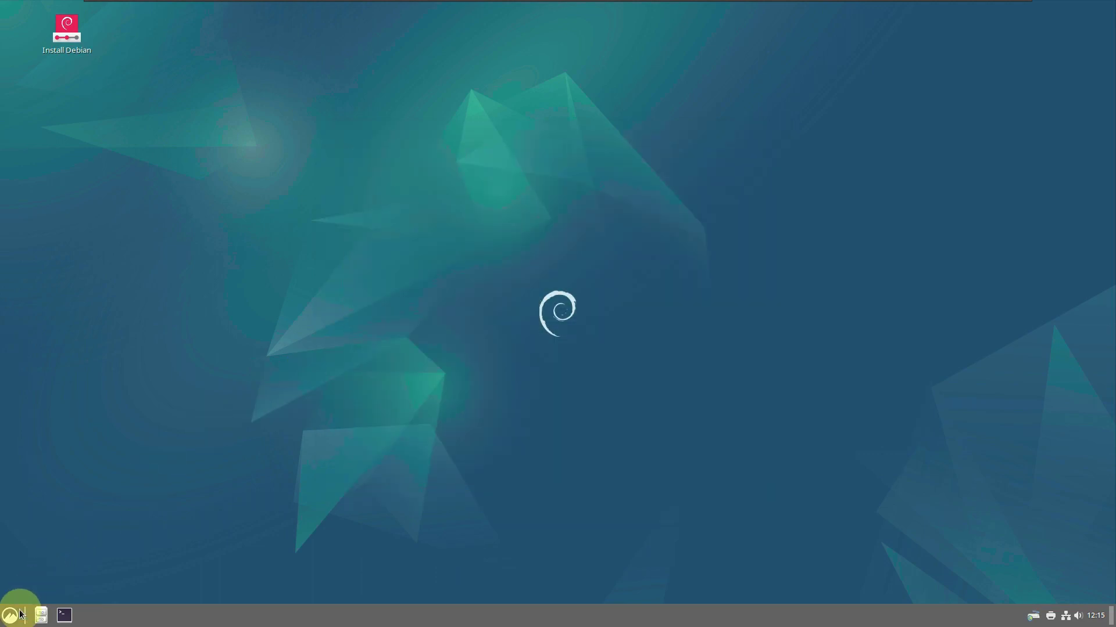
# Launch System Monitor from the application menu and maximize it
pyautogui.click(14, 615)
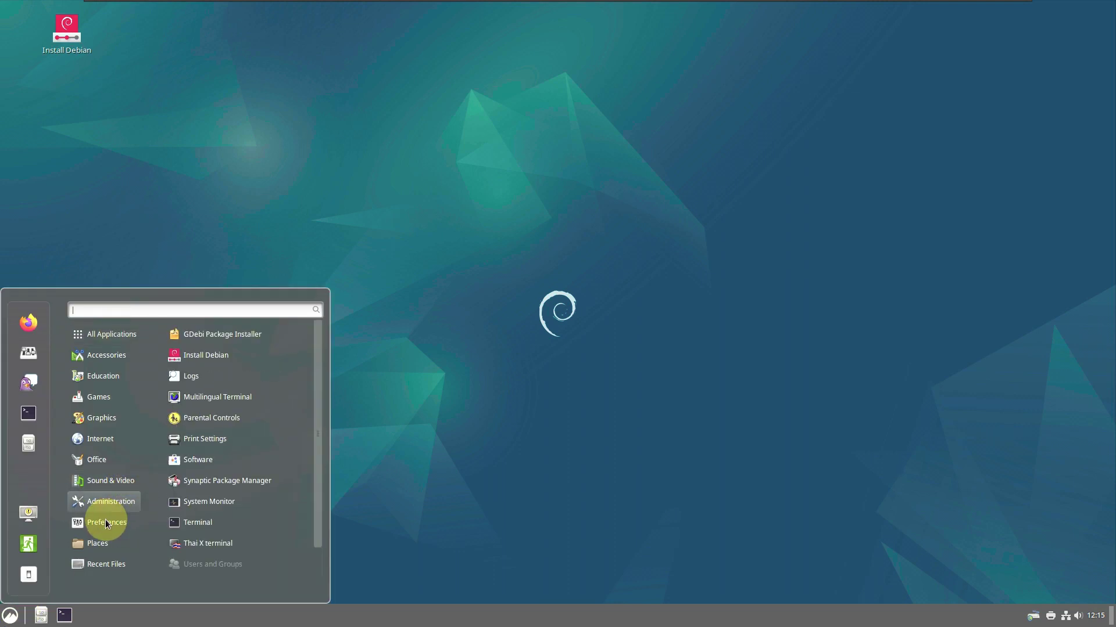
pyautogui.click(293, 497)
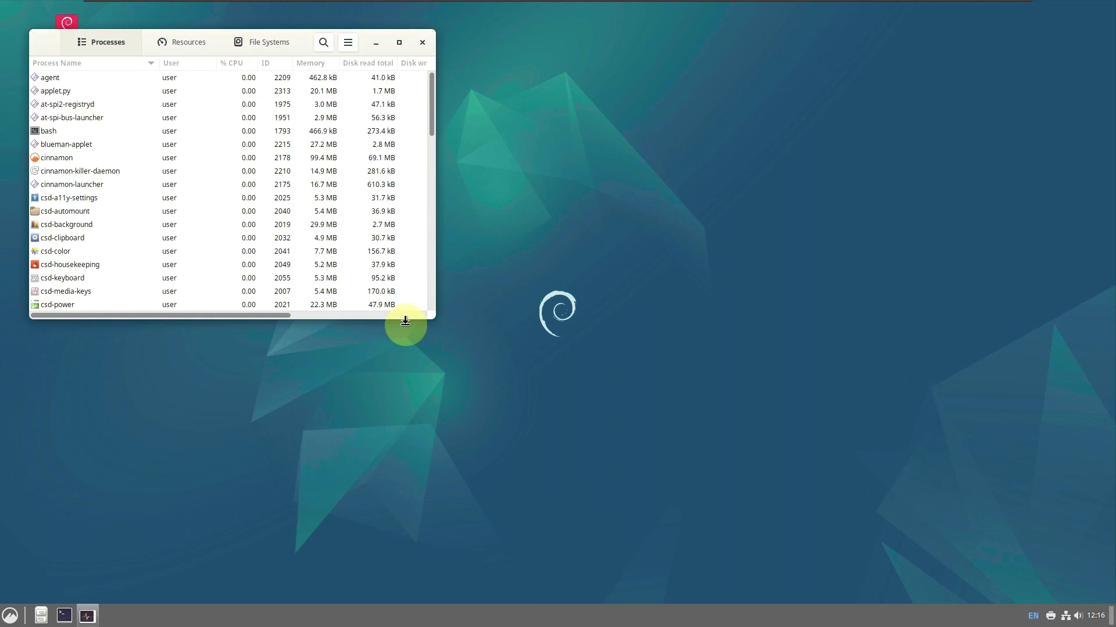
pyautogui.click(397, 46)
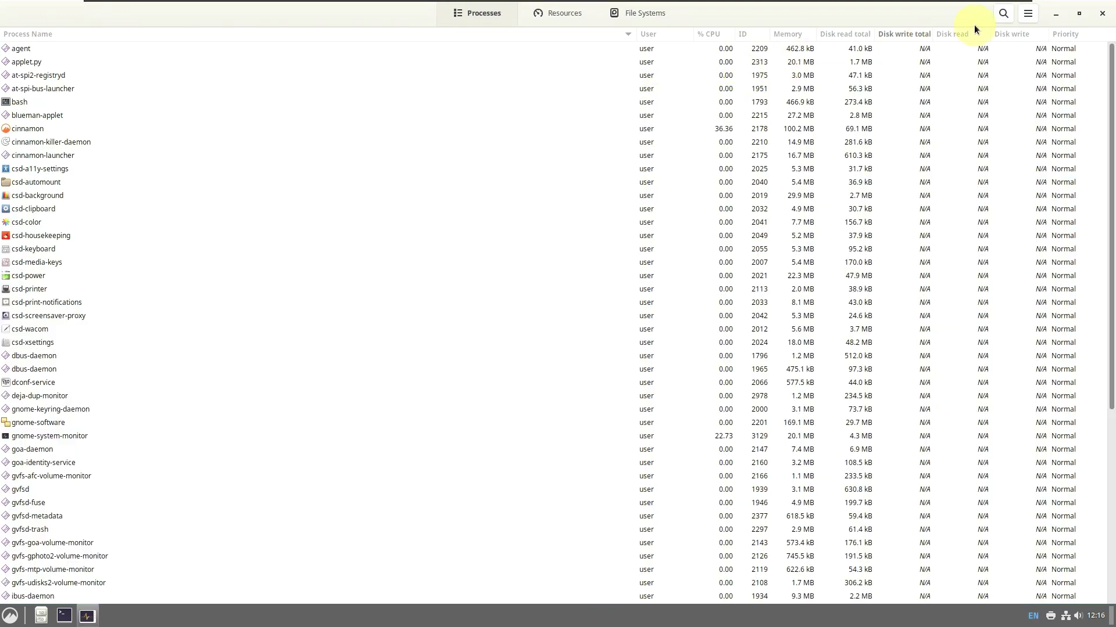
# View the About System Monitor information, then switch to the Resources graphs
pyautogui.click(1027, 14)
pyautogui.click(1023, 204)
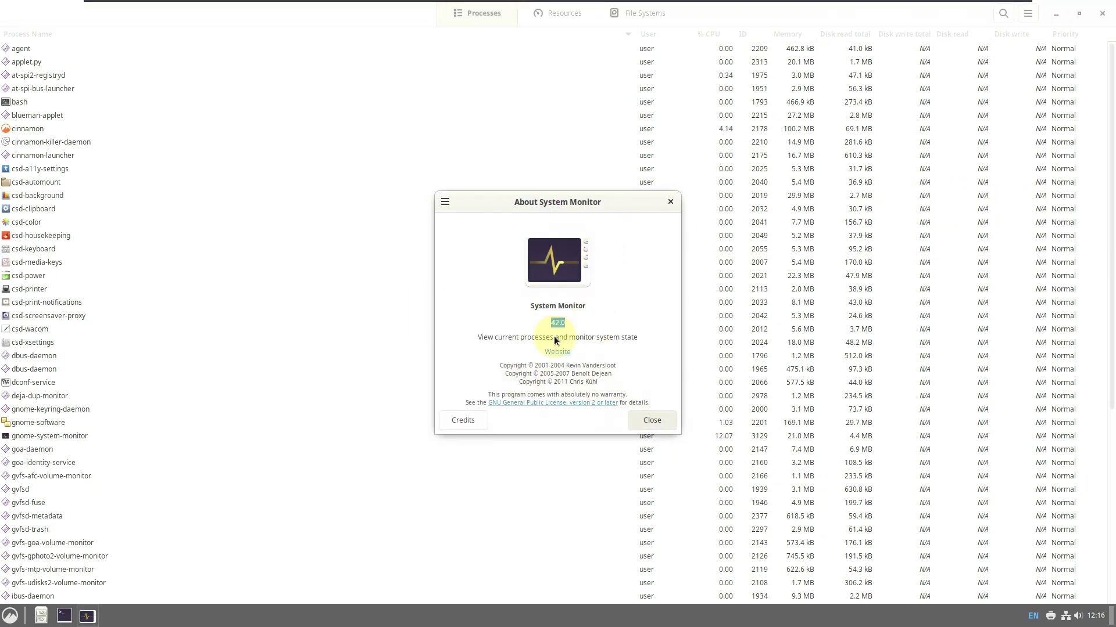
pyautogui.press('Escape')
pyautogui.scroll(-10, 280, 104)
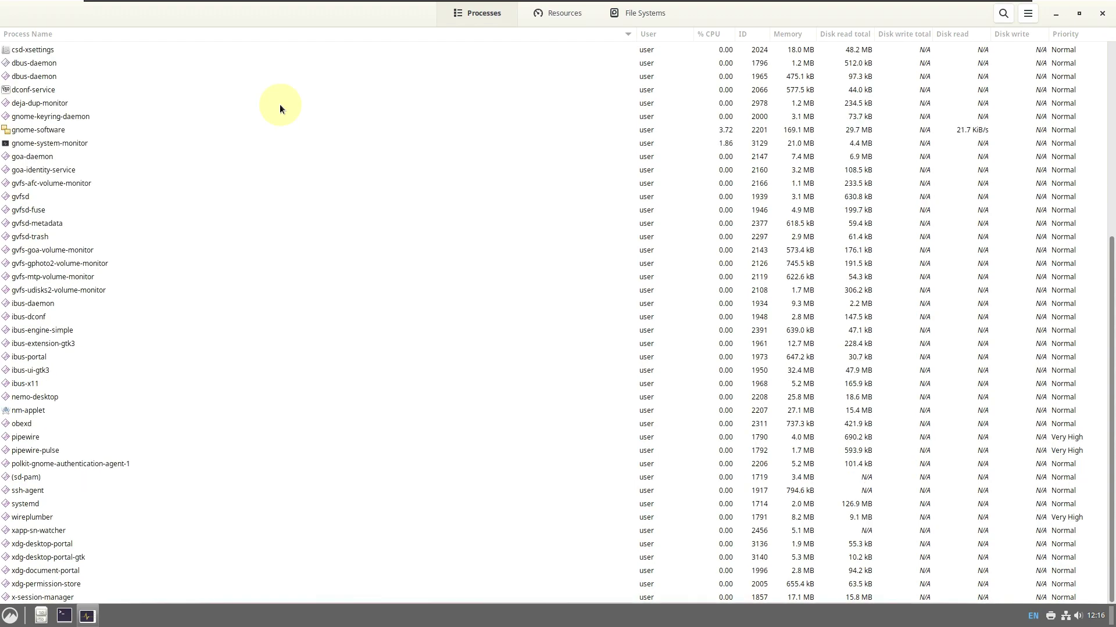
pyautogui.click(1028, 14)
pyautogui.click(1005, 197)
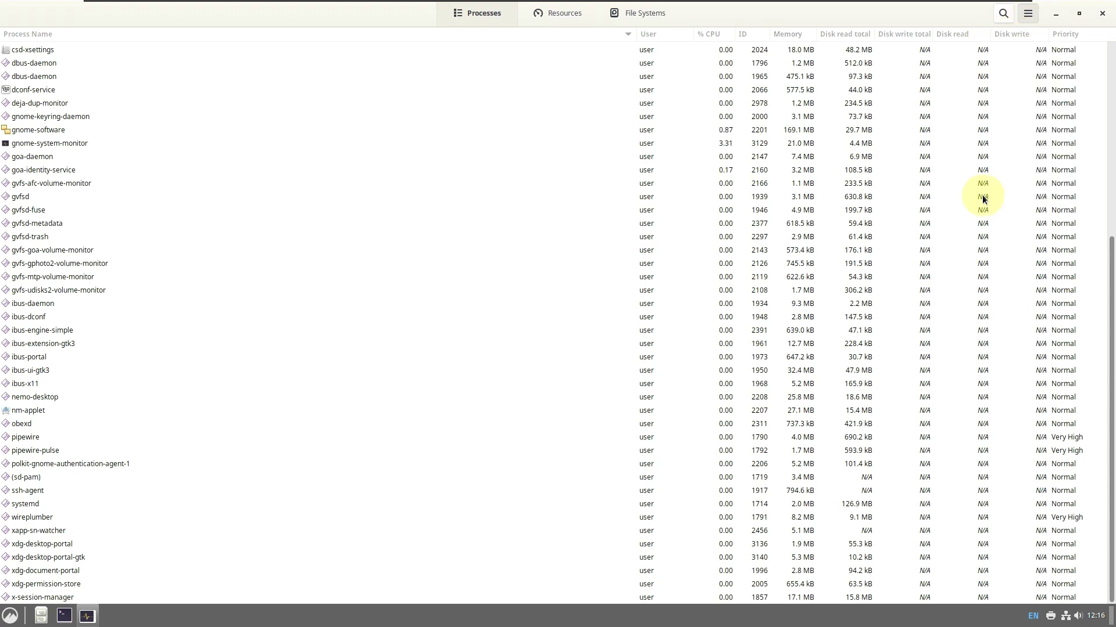
pyautogui.click(570, 22)
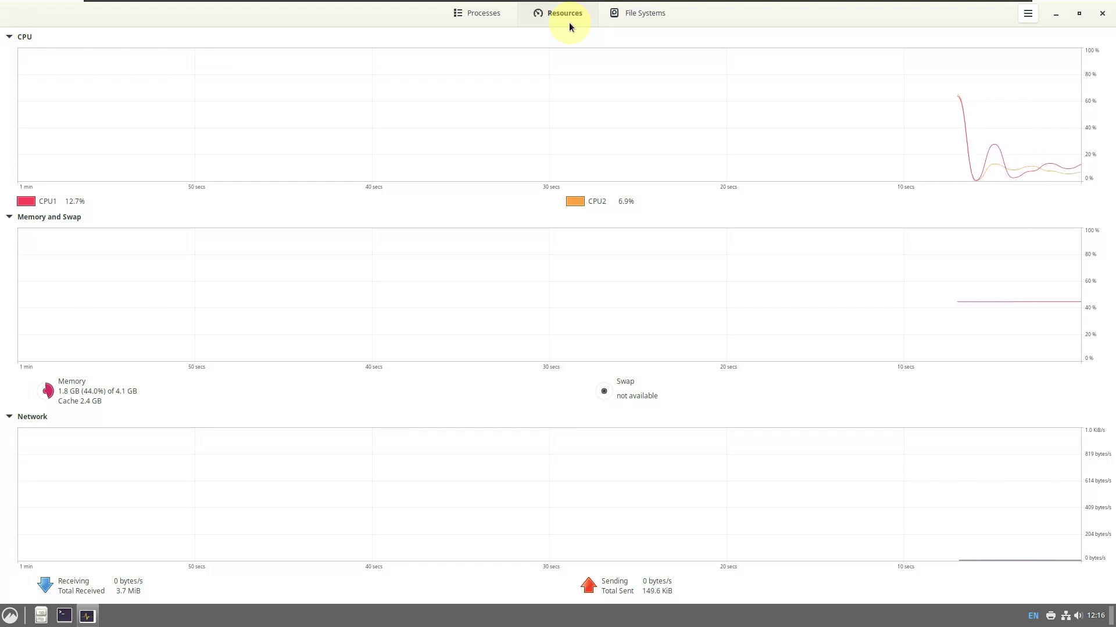
# Colour the CPU2 and Memory graphs green, close System Monitor, and launch a terminal
pyautogui.click(574, 203)
pyautogui.click(466, 291)
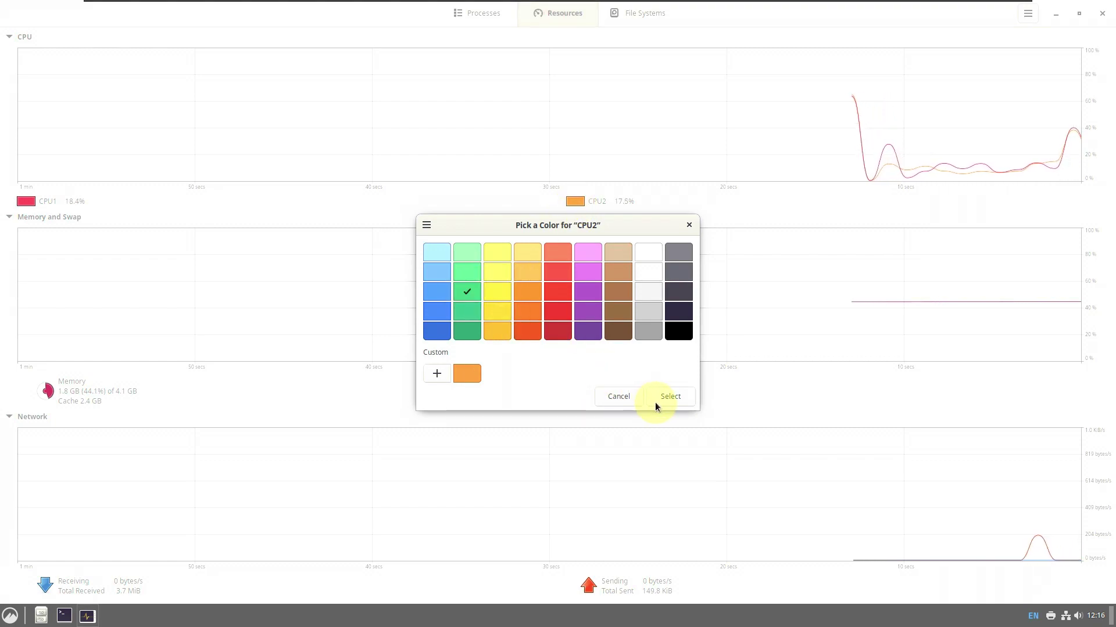
pyautogui.click(654, 401)
pyautogui.click(48, 390)
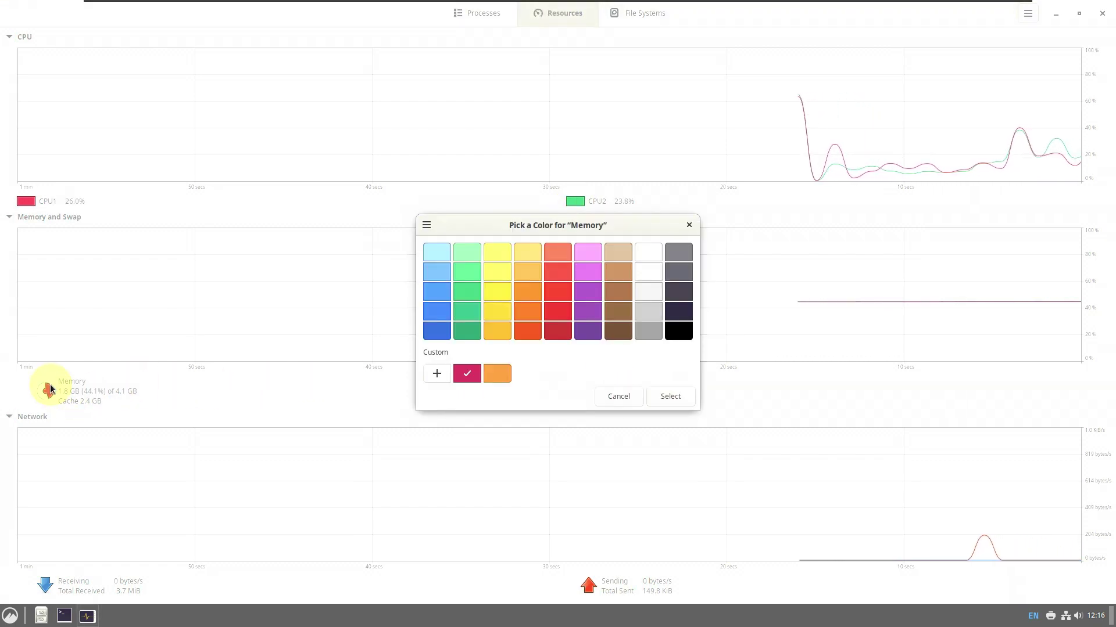
pyautogui.click(461, 295)
pyautogui.click(665, 398)
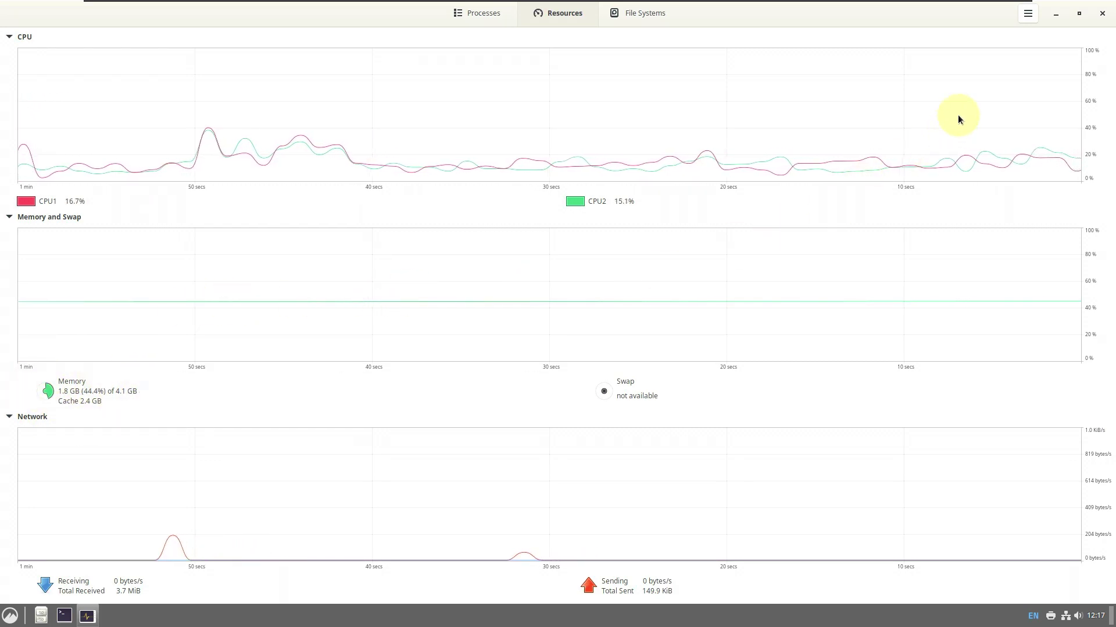
pyautogui.click(1102, 13)
pyautogui.click(69, 607)
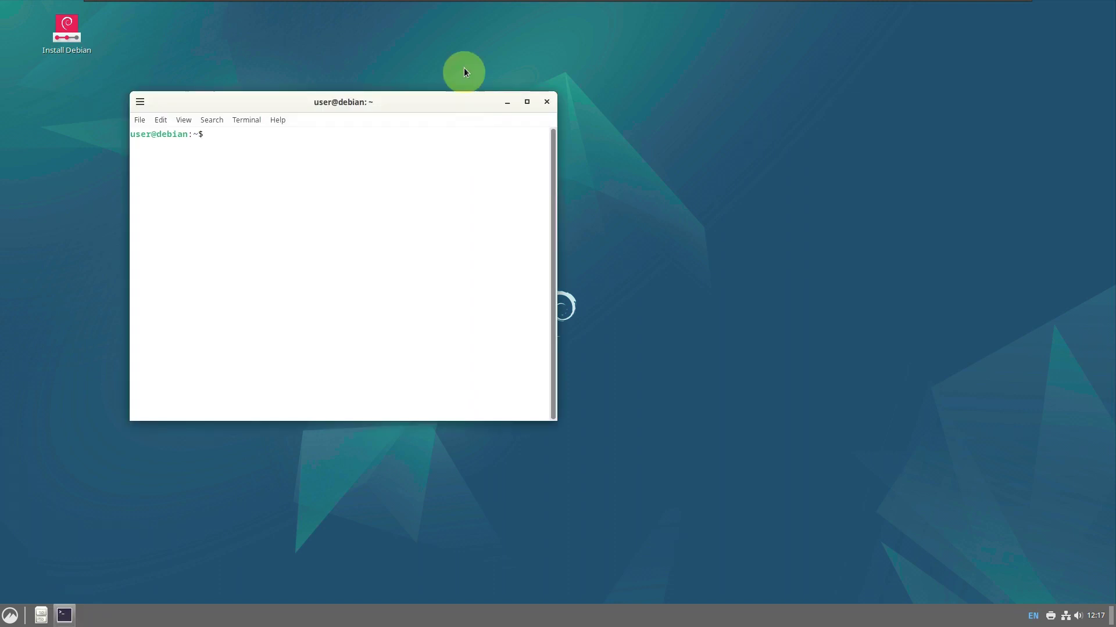
# Maximize the terminal and run cat /etc/issue, inxi -b, inxi -G, inxi, neofetch and inxi -sv8
pyautogui.click(527, 103)
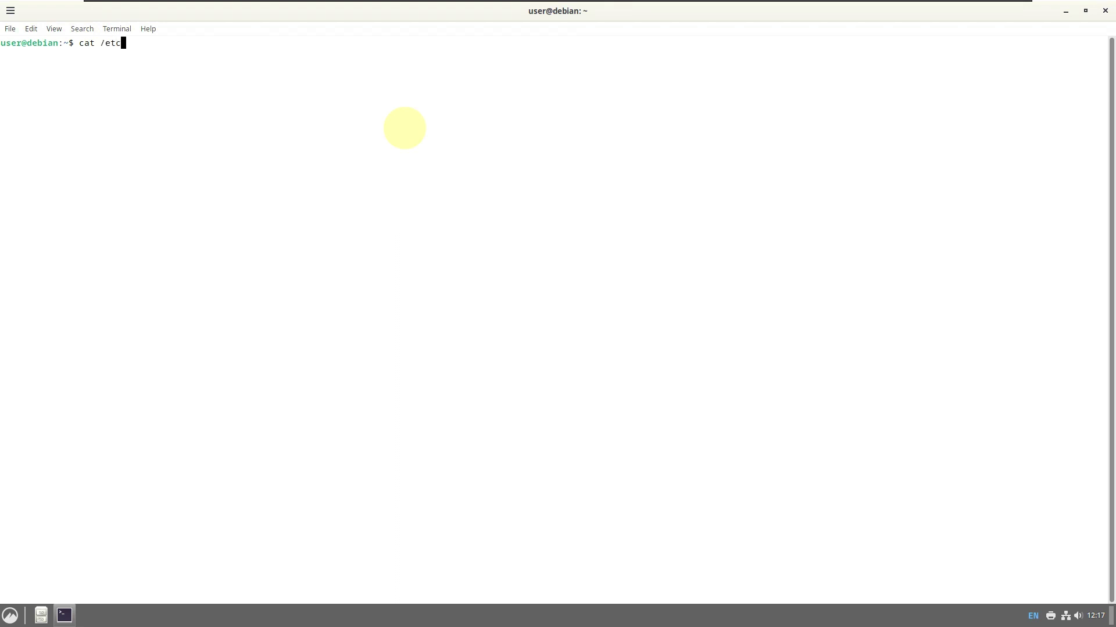
pyautogui.press('Return')
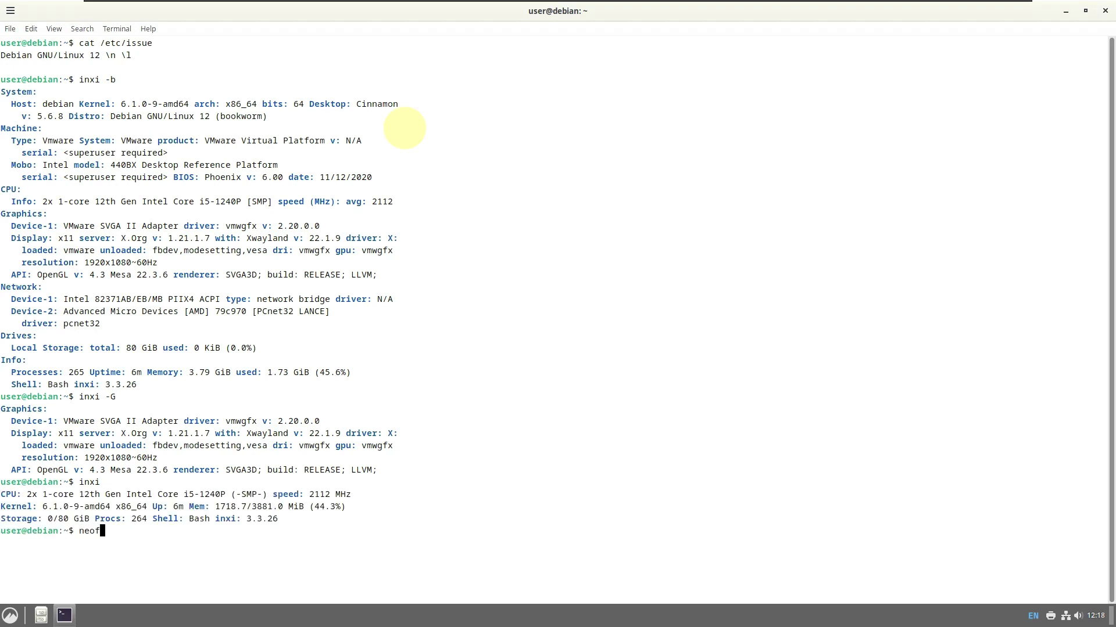
pyautogui.write('h')
pyautogui.press('Return')
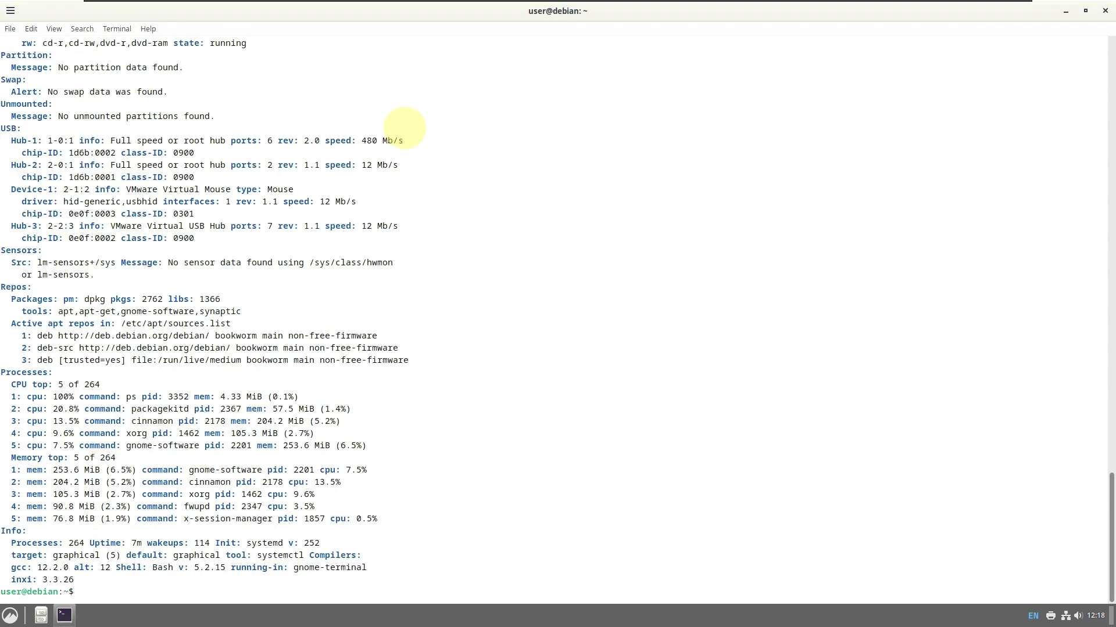
# Select the System block, RAM total and BIOS lines in the inxi output
pyautogui.scroll(15, 405, 128)
pyautogui.scroll(20, 405, 128)
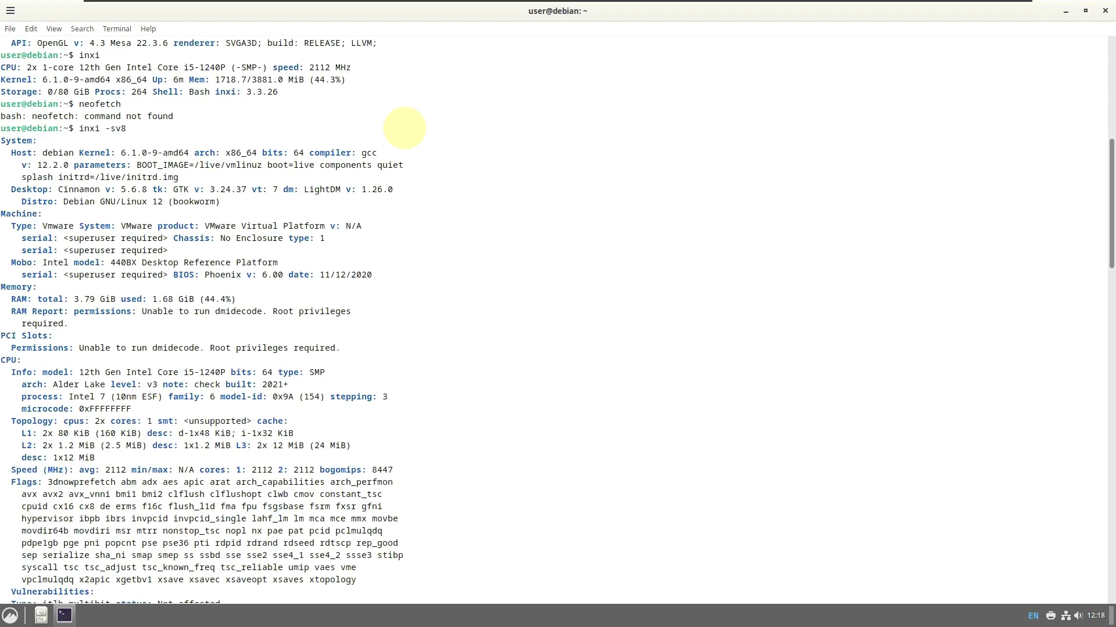
pyautogui.moveTo(5, 153); pyautogui.dragTo(273, 204)
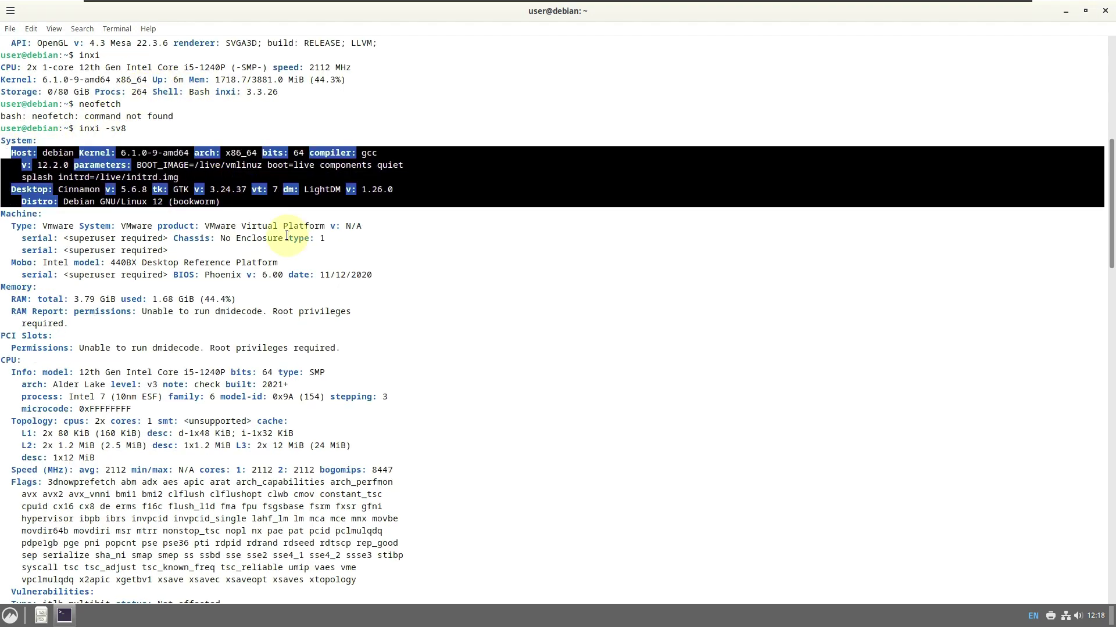
pyautogui.click(414, 267)
pyautogui.moveTo(11, 299); pyautogui.dragTo(253, 300)
pyautogui.moveTo(377, 275); pyautogui.dragTo(173, 275)
# Select the Graphics, Audio and Processes output, then run htop, which is not found
pyautogui.scroll(-2, 338, 265)
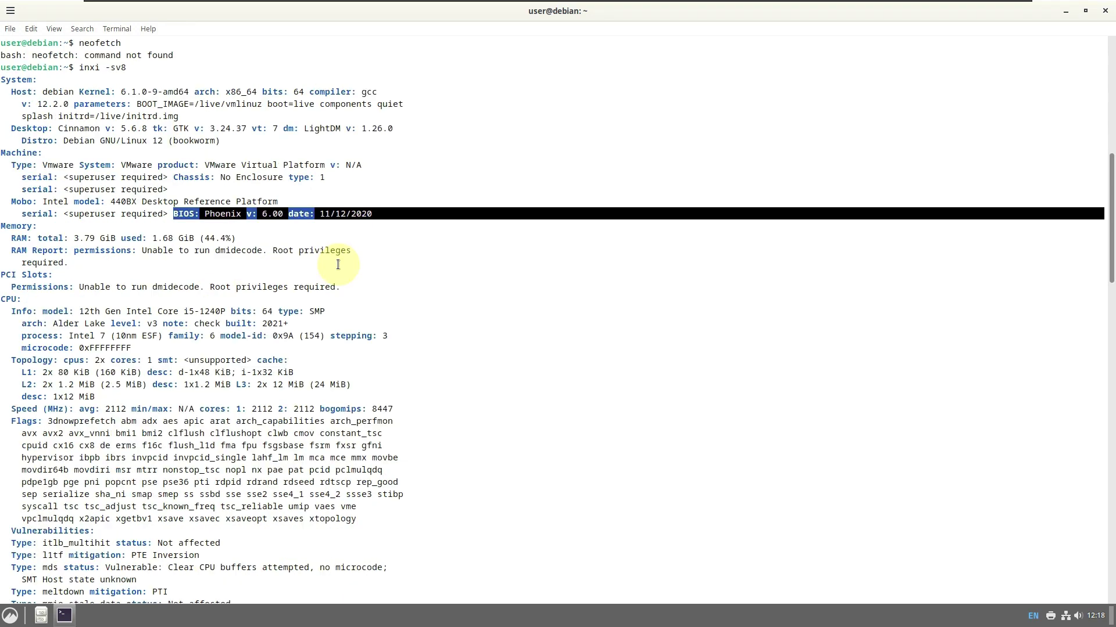
pyautogui.scroll(-2, 337, 264)
pyautogui.moveTo(11, 250); pyautogui.dragTo(411, 345)
pyautogui.scroll(-12, 415, 275)
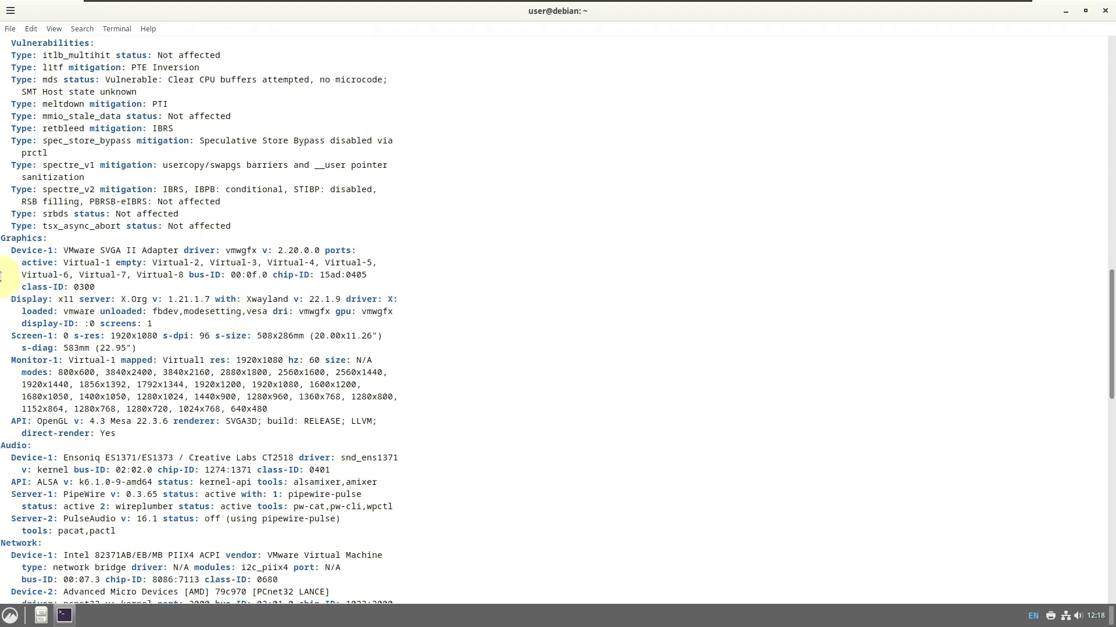
pyautogui.moveTo(3, 242); pyautogui.dragTo(562, 519)
pyautogui.scroll(-13, 546, 411)
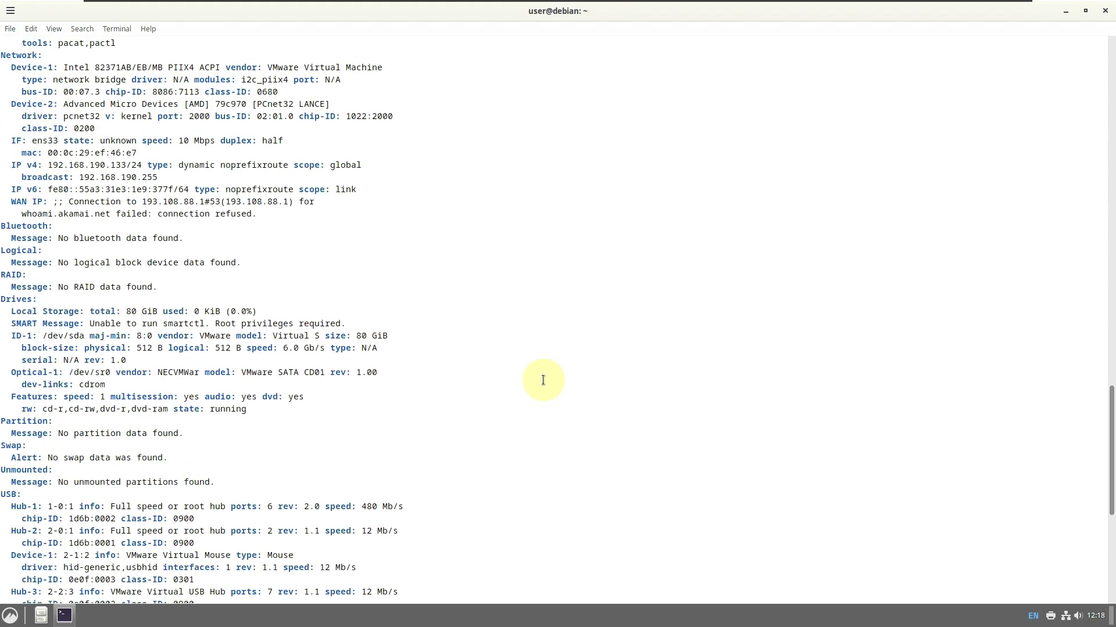
pyautogui.scroll(-10, 543, 380)
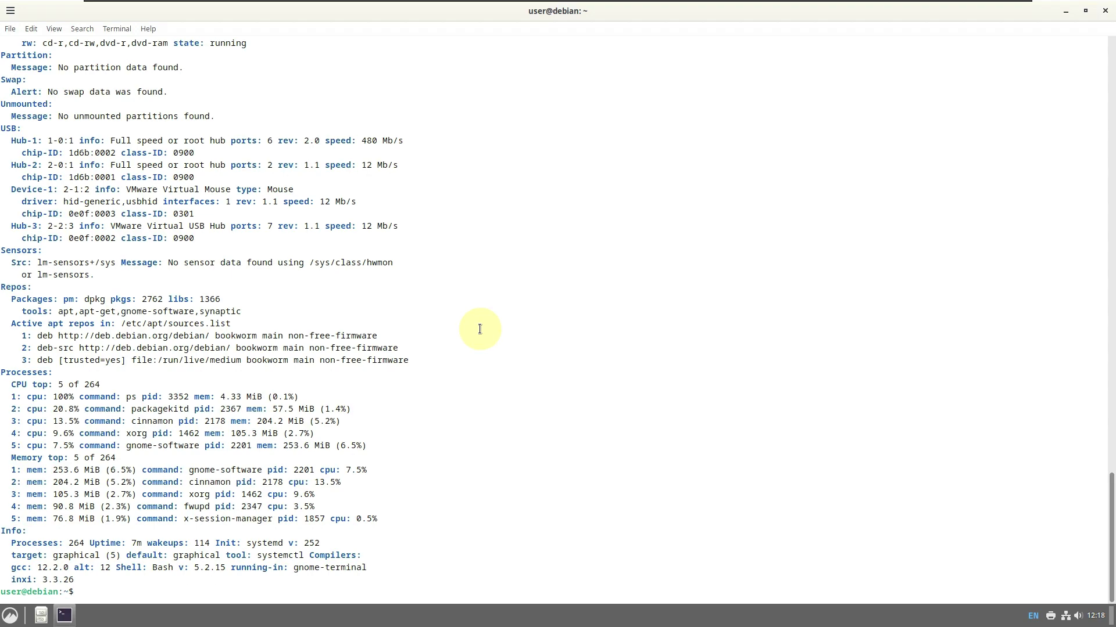
pyautogui.moveTo(87, 580); pyautogui.dragTo(30, 527)
pyautogui.click(420, 490)
pyautogui.write('htop')
pyautogui.press('Return')
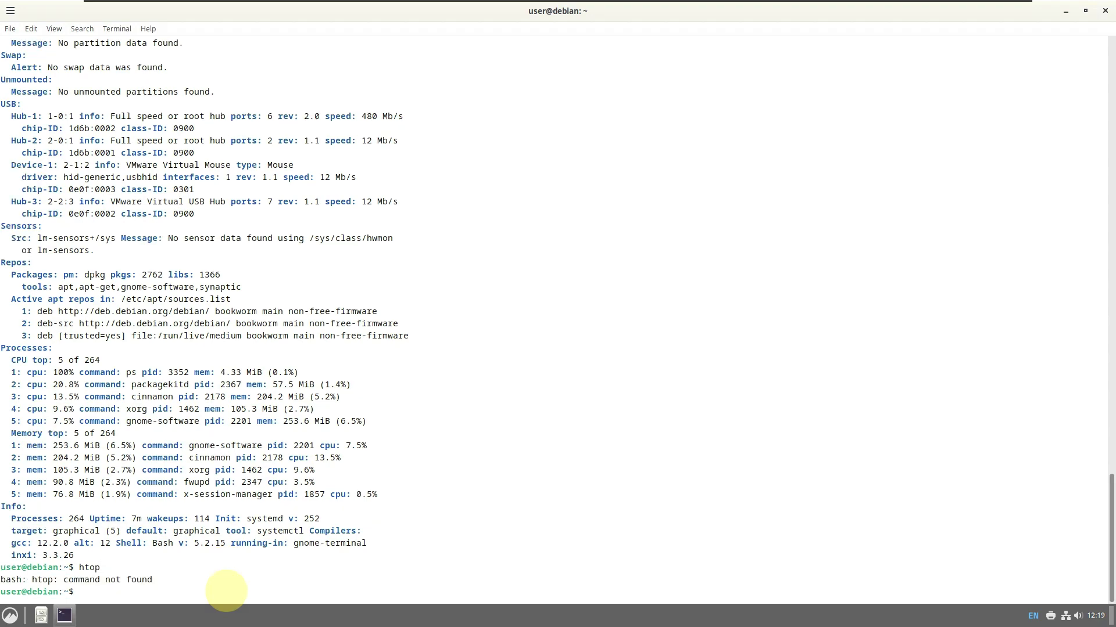
# View the About GNOME Terminal version, exit the terminal, and open the application menu
pyautogui.write('exit')
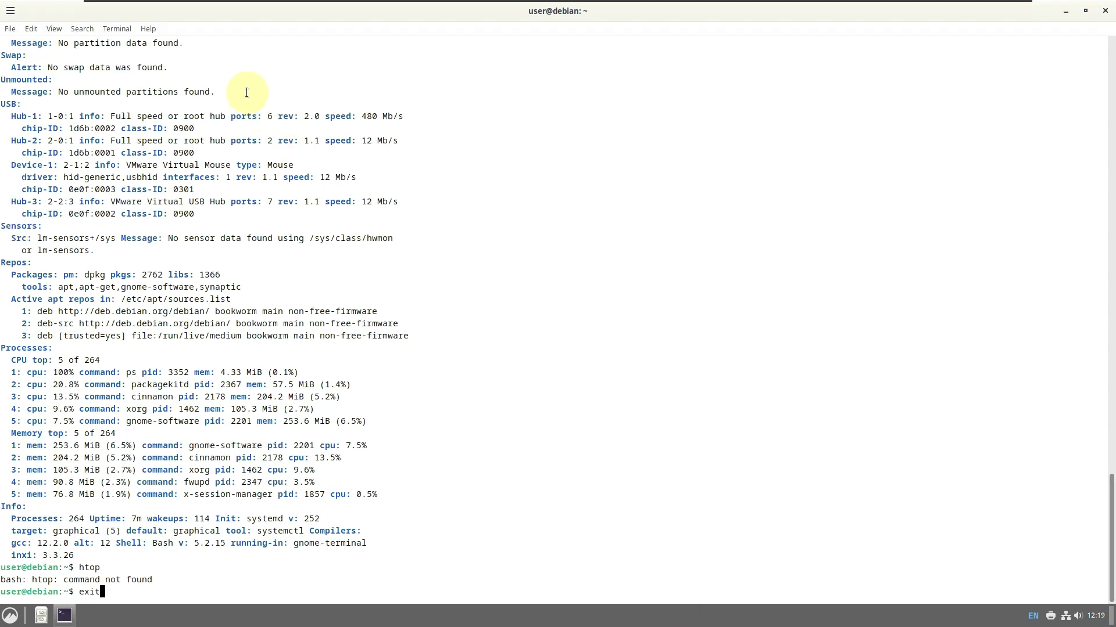
pyautogui.click(141, 32)
pyautogui.click(172, 60)
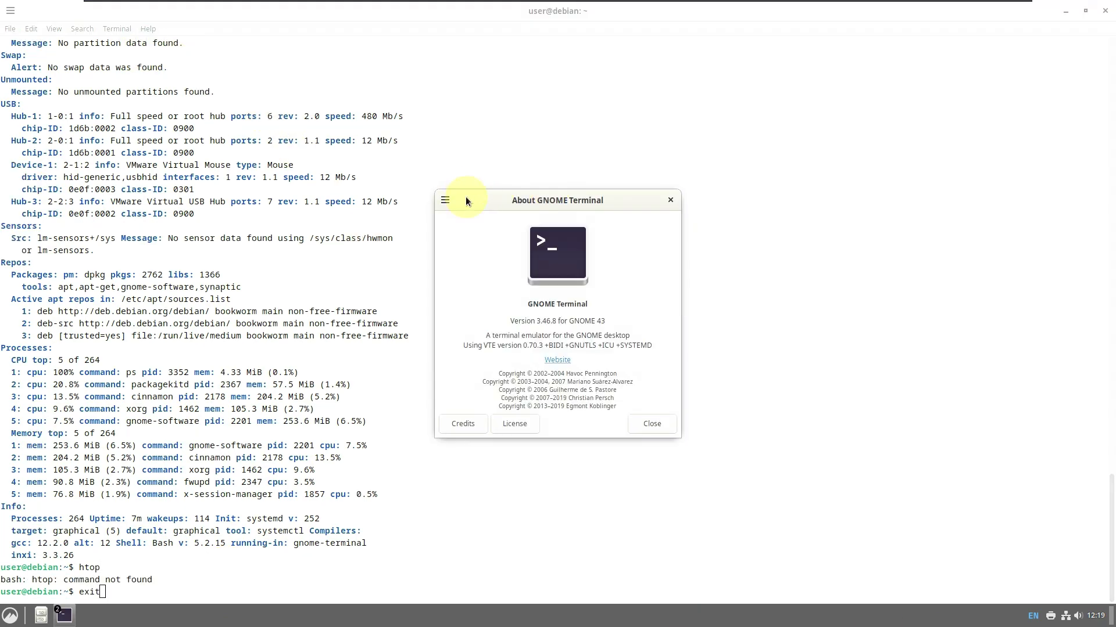
pyautogui.moveTo(608, 316); pyautogui.dragTo(498, 324)
pyautogui.click(651, 424)
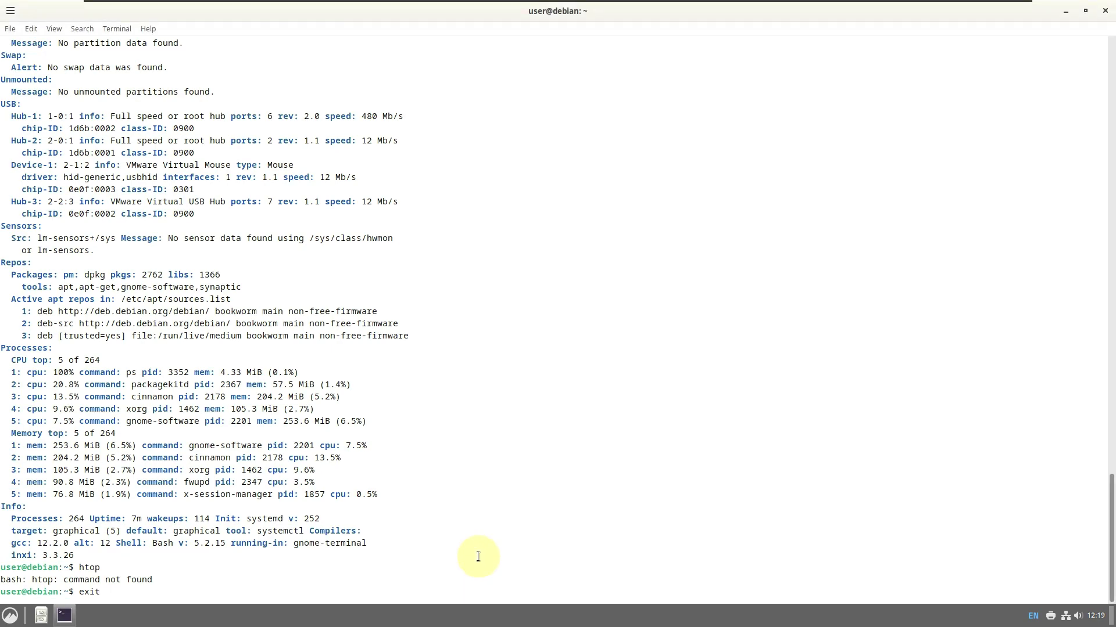
pyautogui.press('Return')
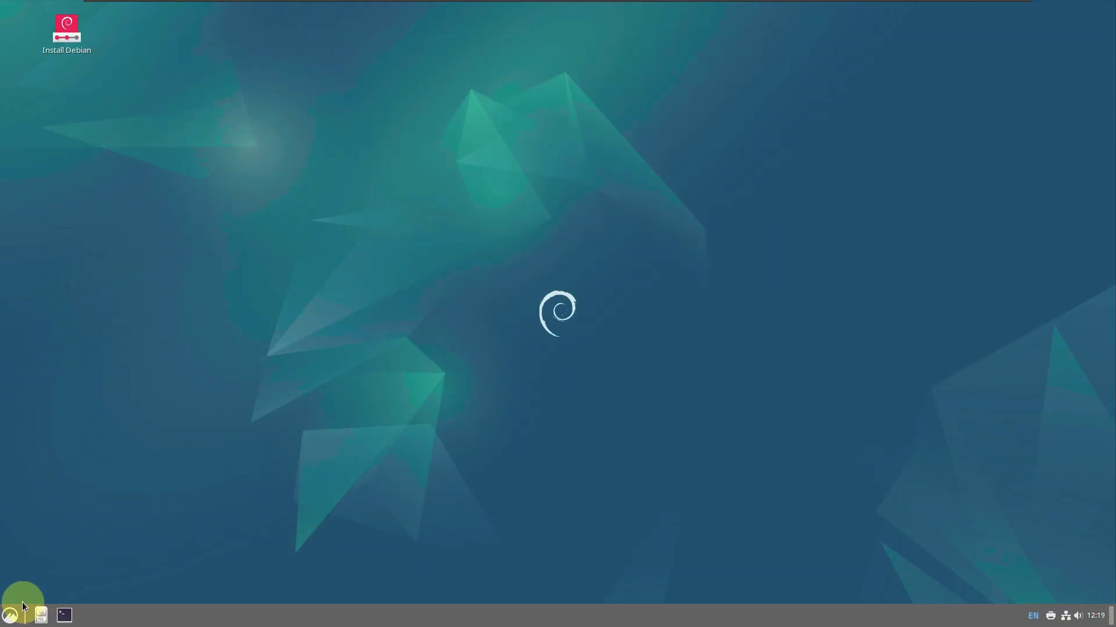
pyautogui.click(23, 603)
# Launch Firefox ESR and close the privacy notice tab
pyautogui.moveTo(93, 444)
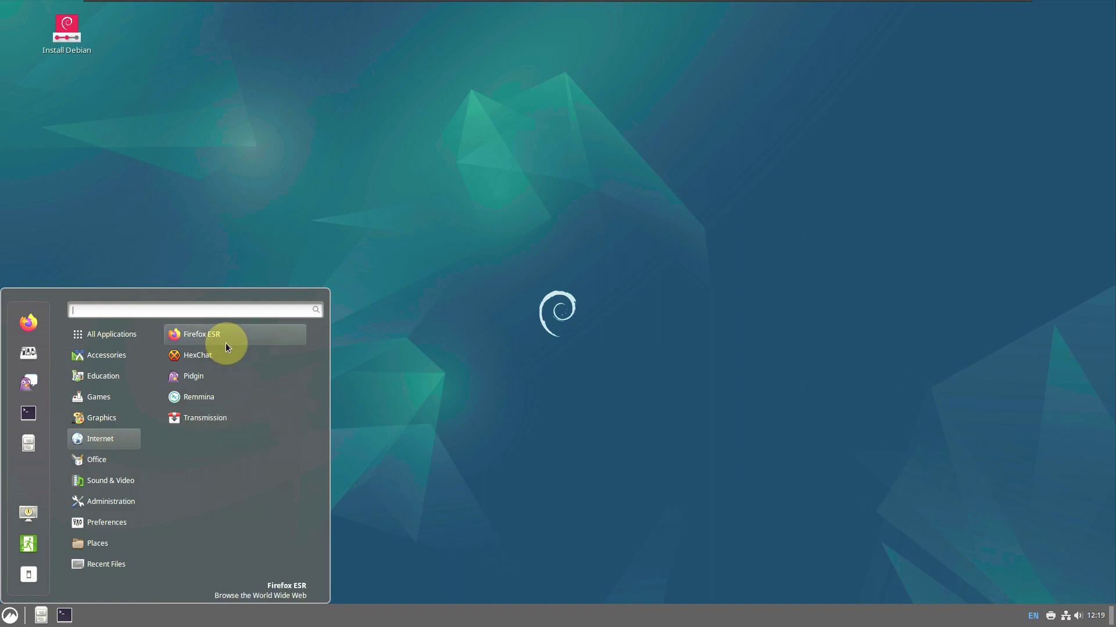
pyautogui.click(226, 346)
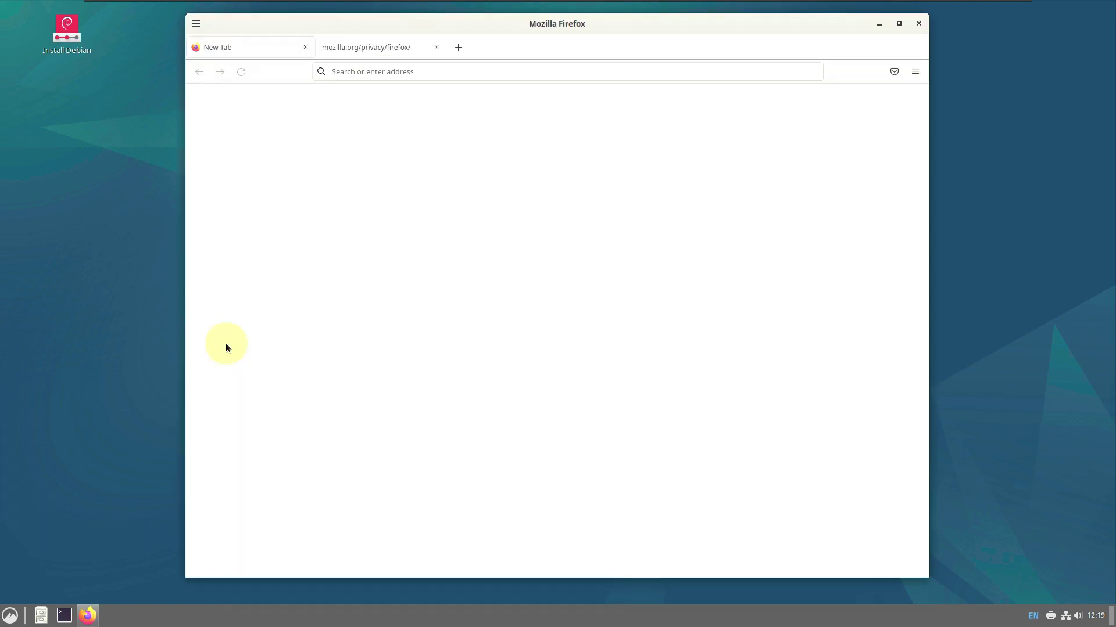
pyautogui.click(436, 47)
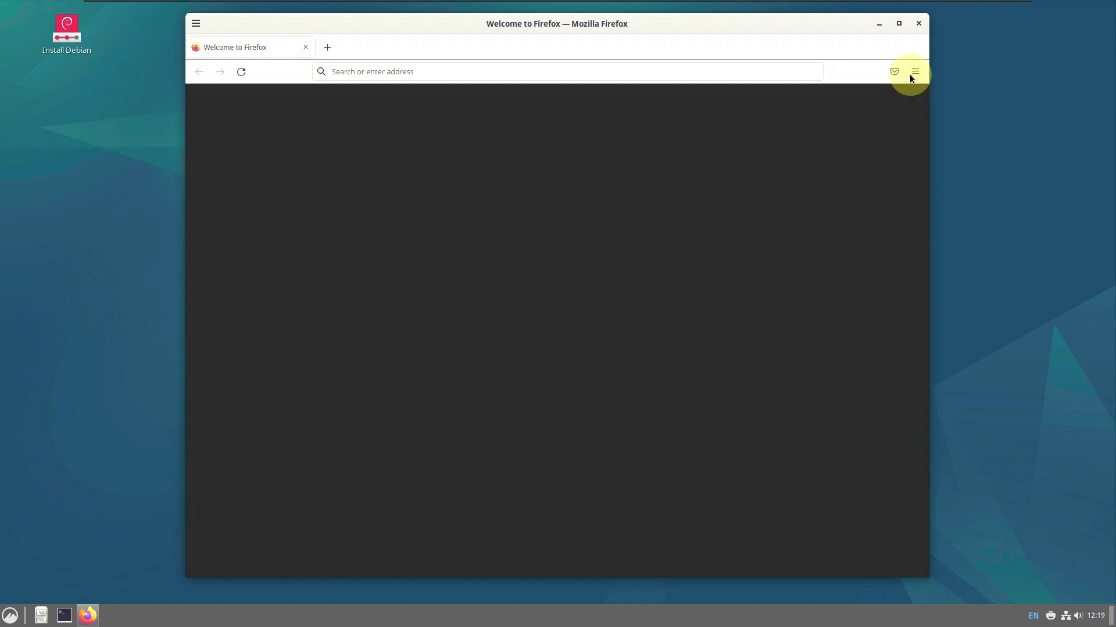
# Show About Firefox and select the 102.11.0esr version text
pyautogui.click(912, 73)
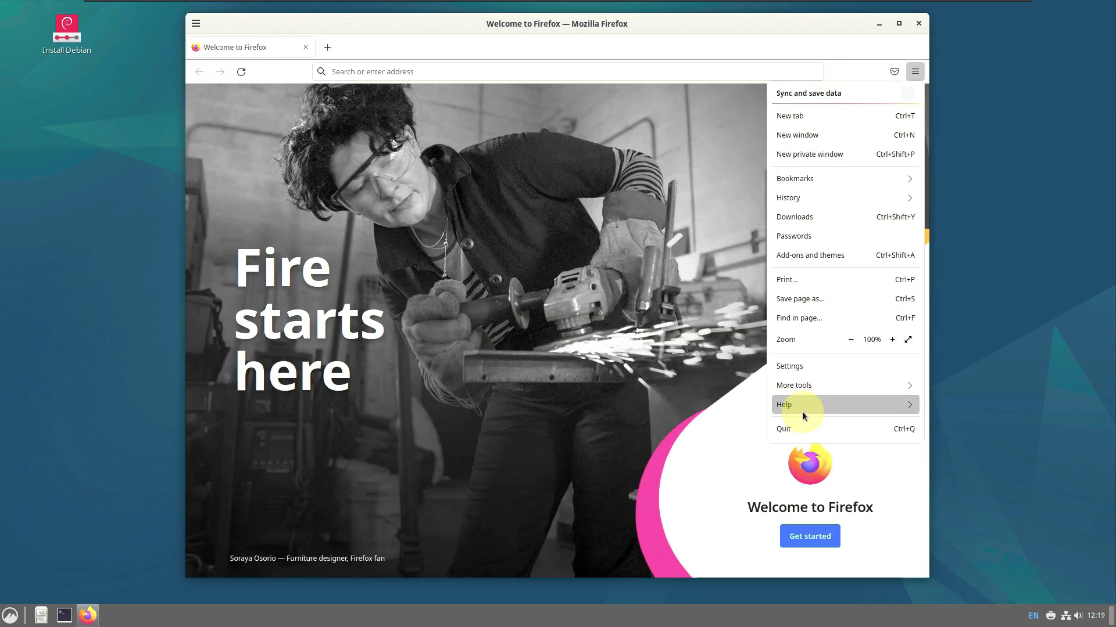
pyautogui.click(783, 404)
pyautogui.click(792, 215)
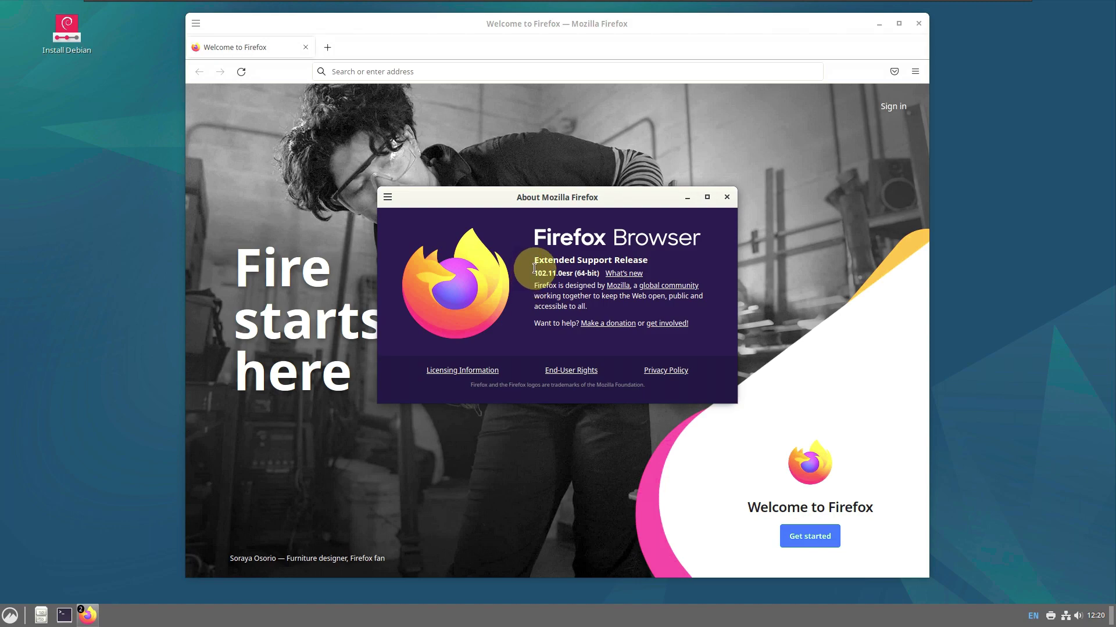
pyautogui.moveTo(533, 273); pyautogui.dragTo(592, 274)
# Search Google for 'debian', accept the cookies, and open the debian.org top result
pyautogui.click(727, 197)
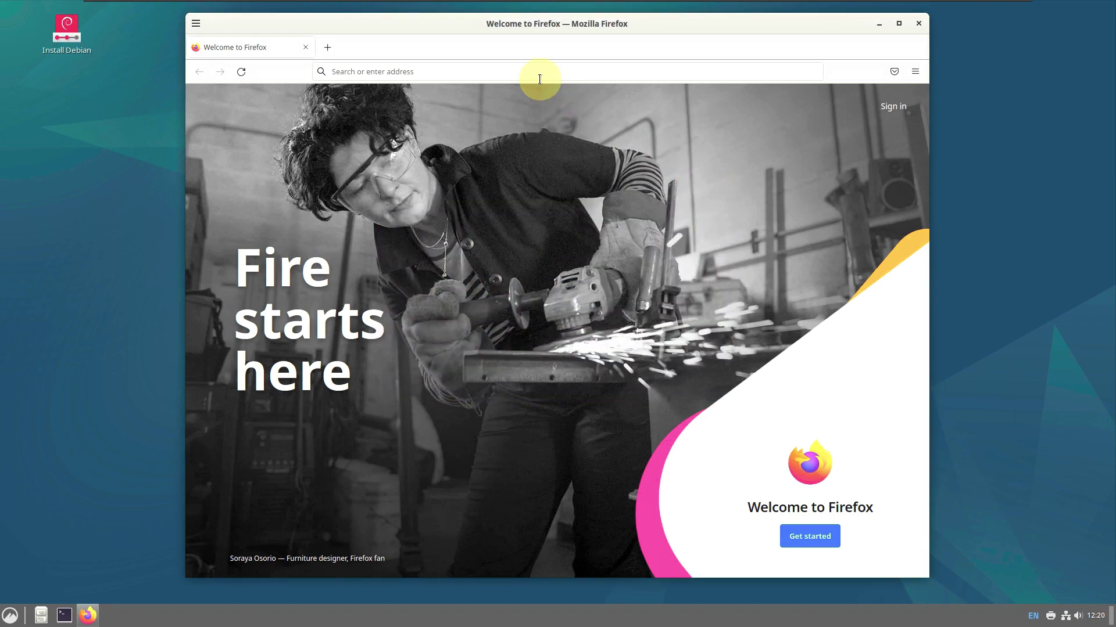
pyautogui.click(535, 71)
pyautogui.write('debian')
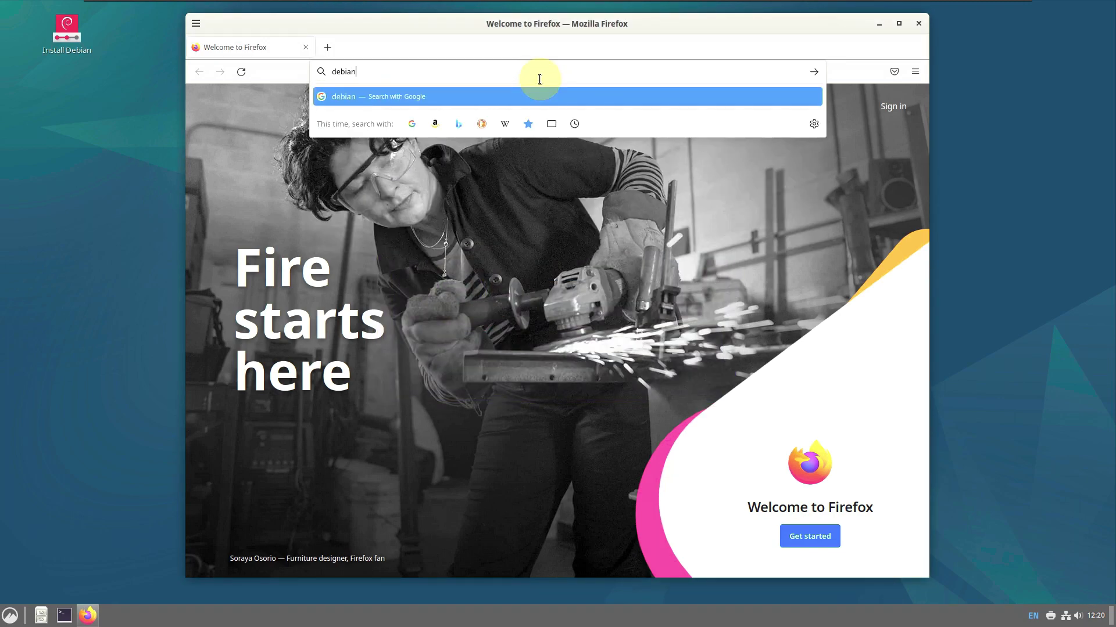
pyautogui.press('Return')
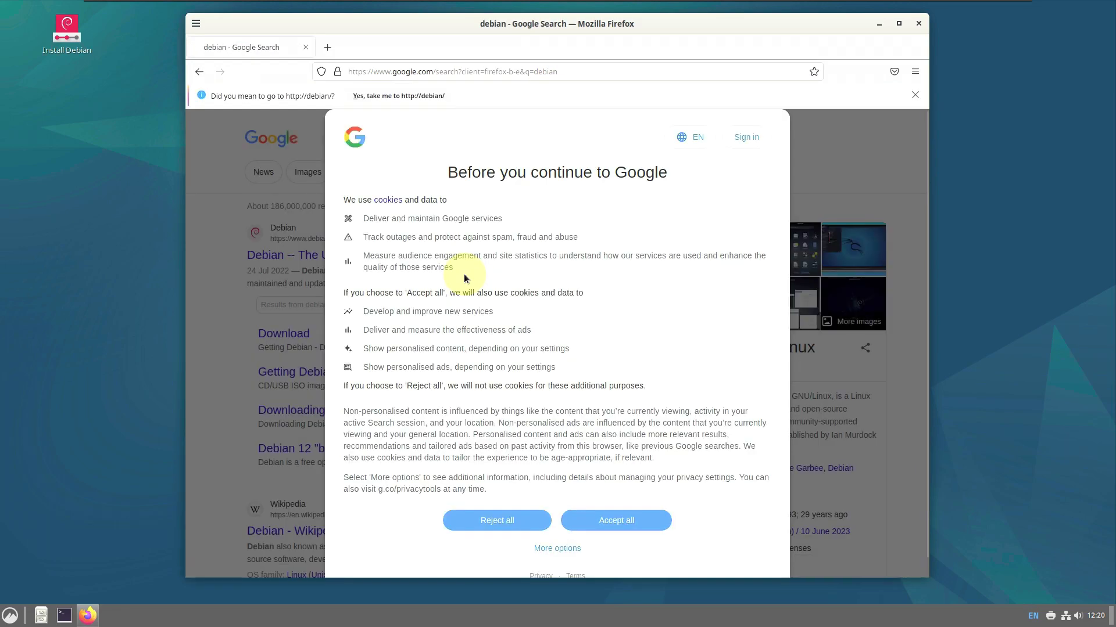
pyautogui.click(602, 522)
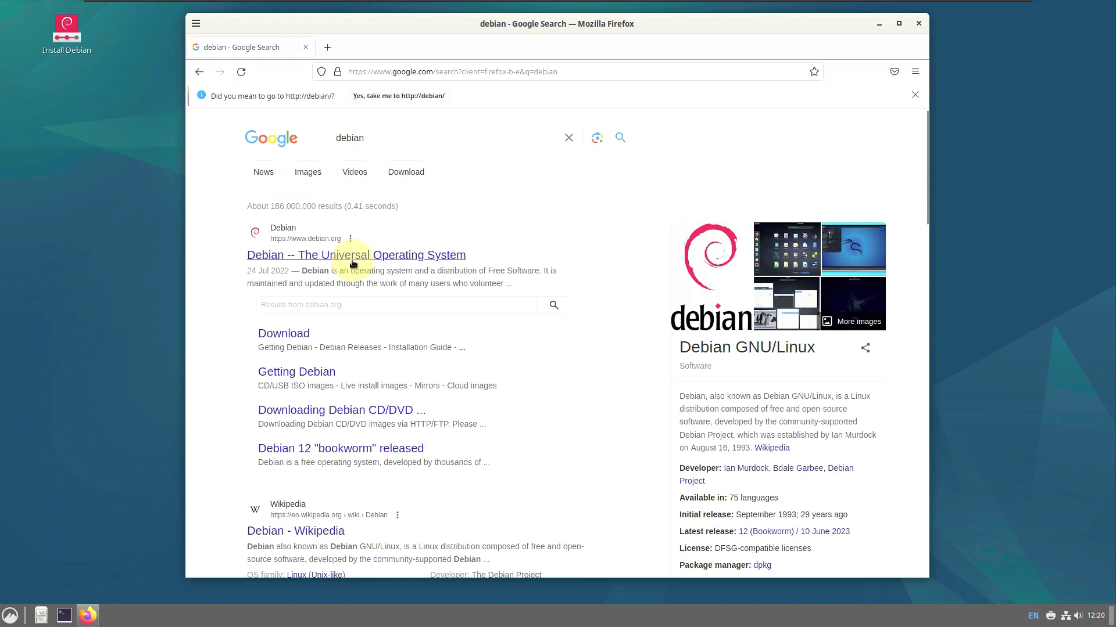
pyautogui.click(353, 262)
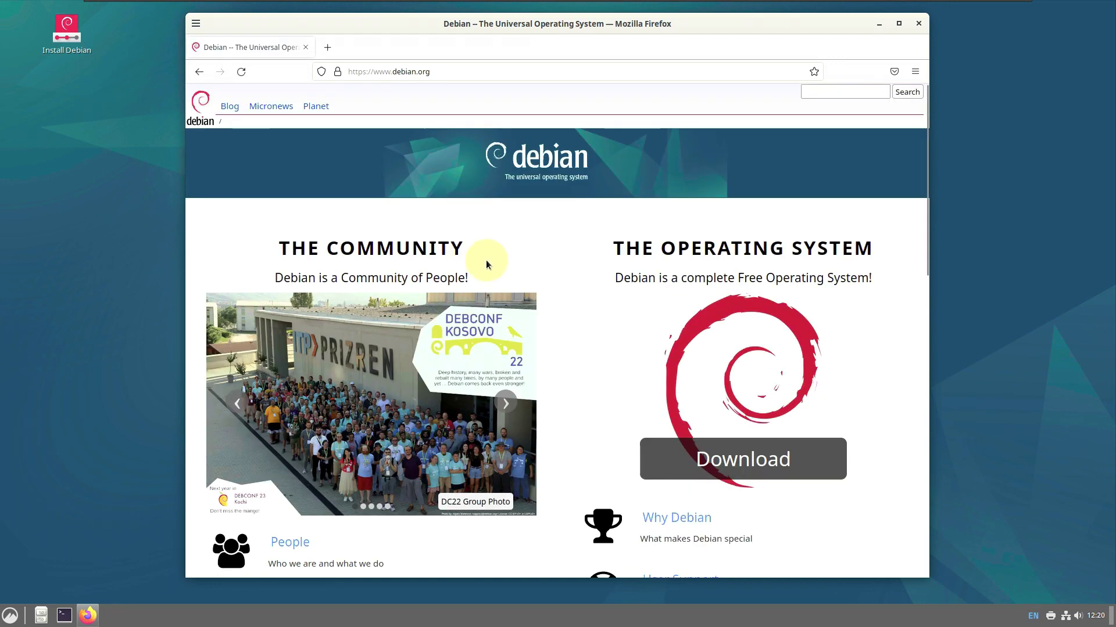
# Scroll to Project News and open the 'Debian 12 bookworm released' article
pyautogui.scroll(-3, 503, 282)
pyautogui.scroll(-7, 503, 277)
pyautogui.moveTo(523, 342); pyautogui.dragTo(377, 342)
pyautogui.click(462, 348)
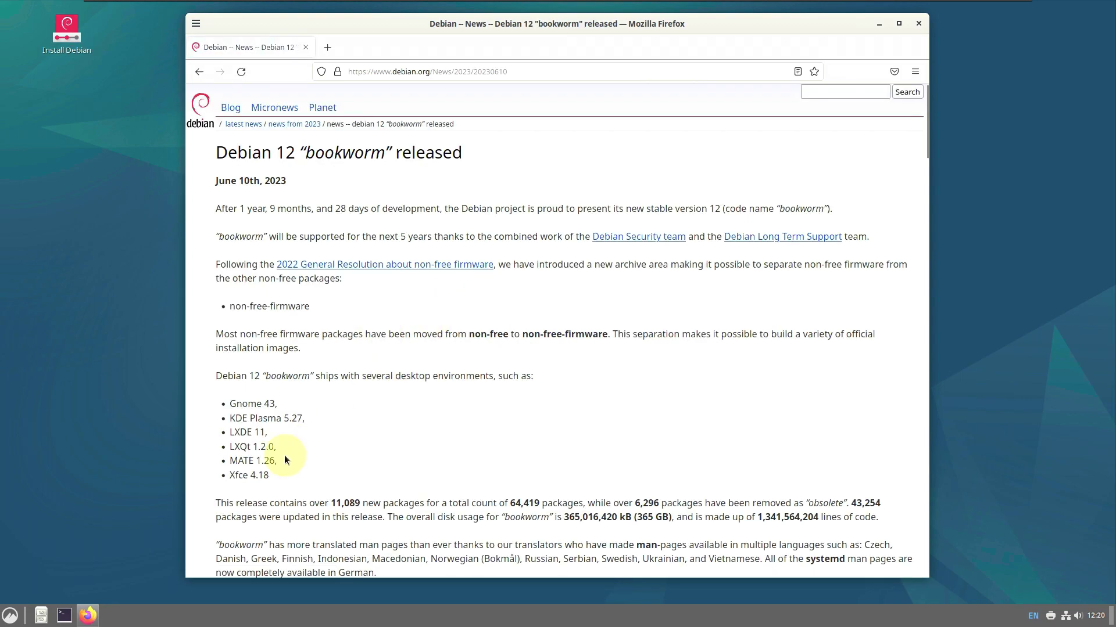
# Read the bookworm announcement, then go back past the debian.org home page
pyautogui.moveTo(265, 463); pyautogui.dragTo(216, 410)
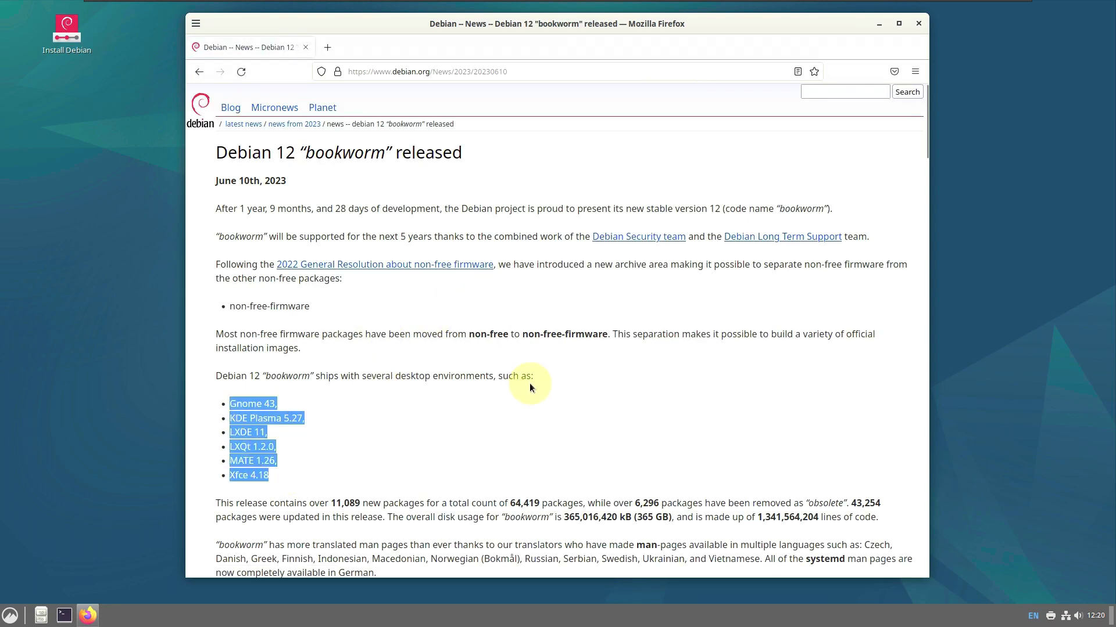
pyautogui.scroll(-10, 530, 383)
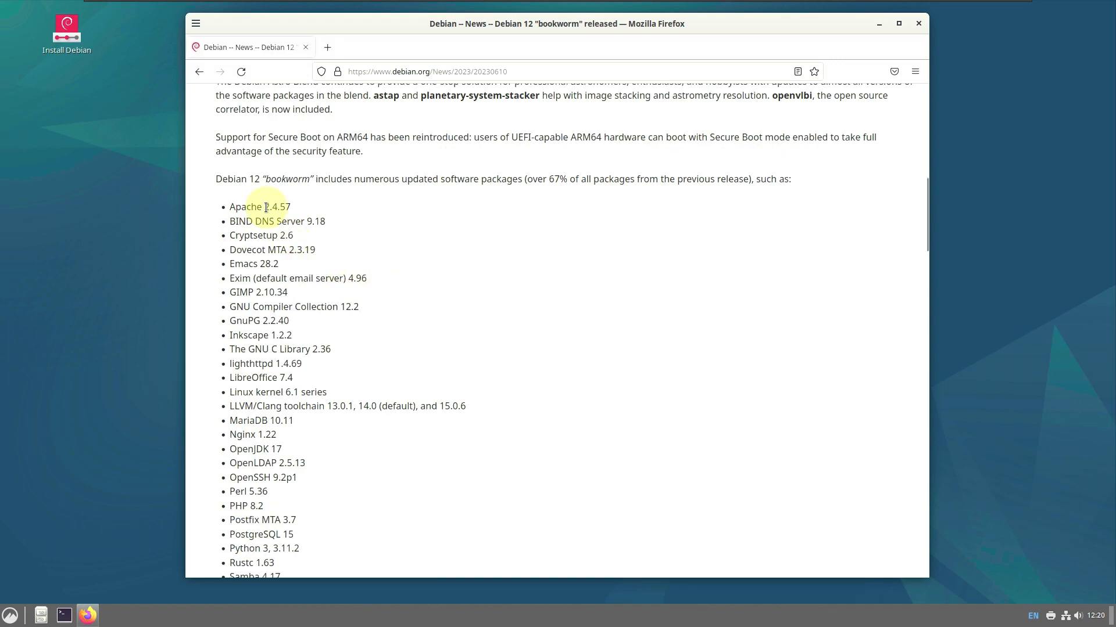
pyautogui.scroll(-13, 344, 317)
pyautogui.scroll(-14, 345, 318)
pyautogui.scroll(-7, 345, 318)
pyautogui.scroll(7, 345, 318)
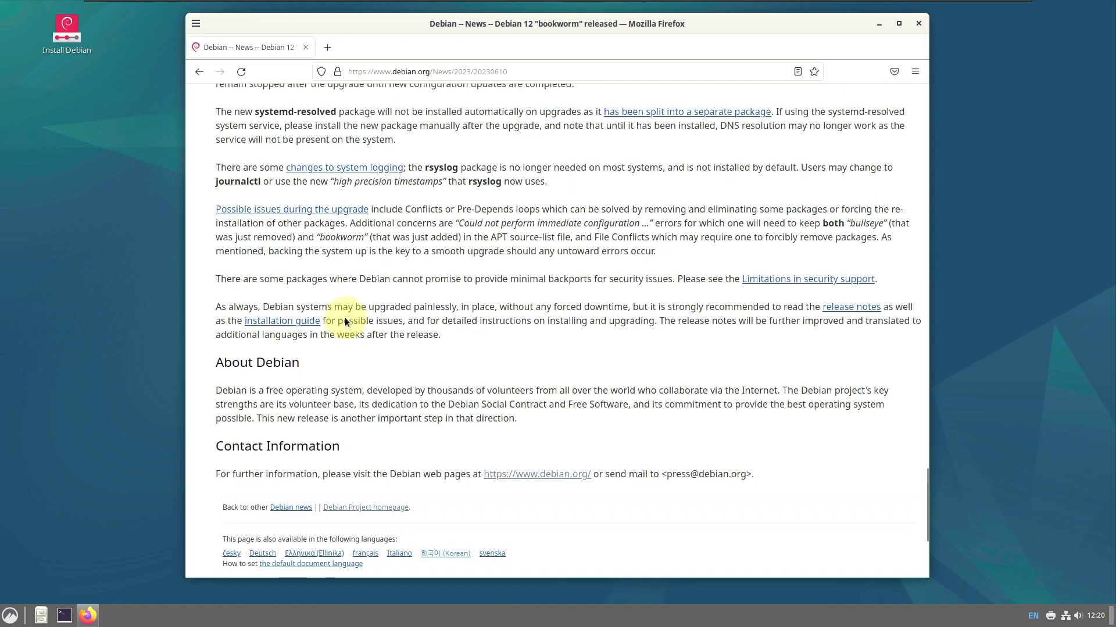
pyautogui.click(199, 72)
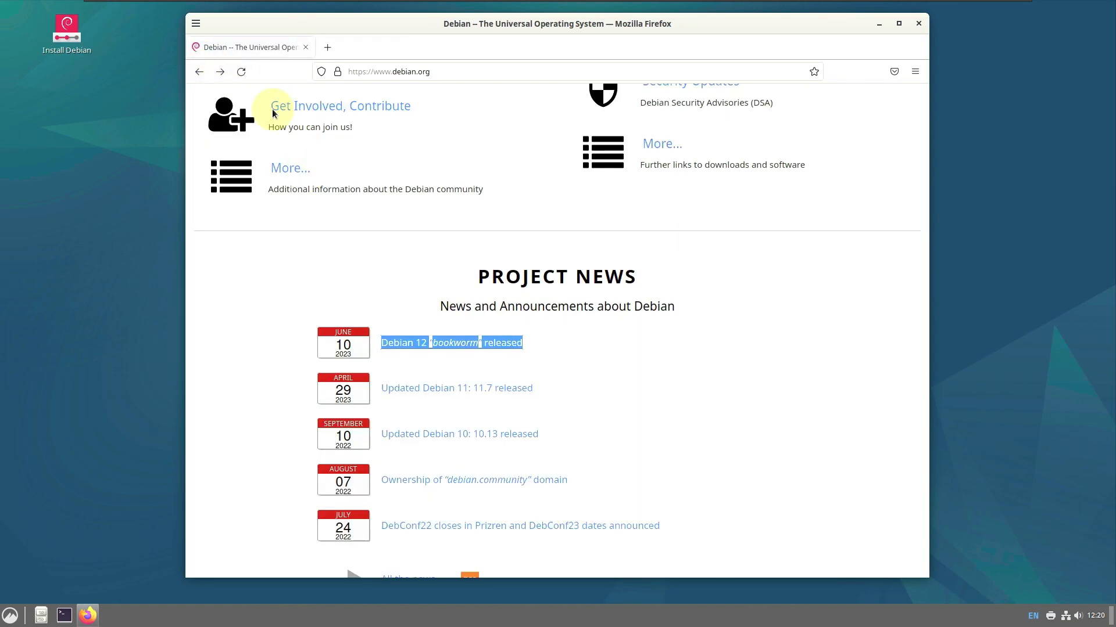
pyautogui.click(193, 74)
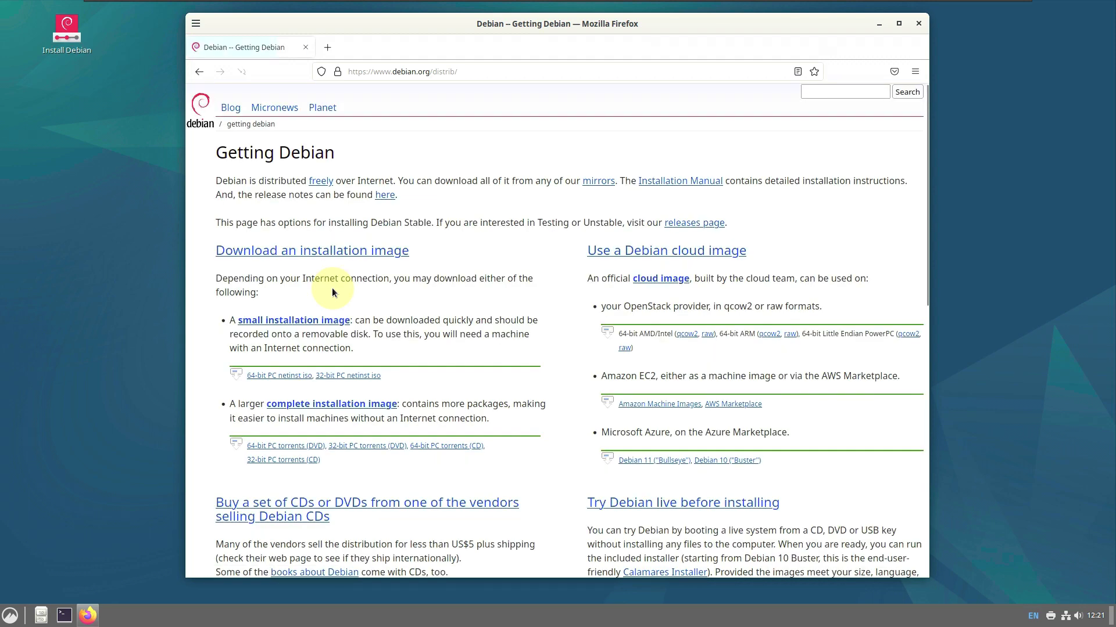
# Browse the netinst page, then start and cancel the debian-12.0.0-amd64-netinst.iso download
pyautogui.scroll(-2, 333, 287)
pyautogui.scroll(-5, 332, 288)
pyautogui.scroll(7, 294, 430)
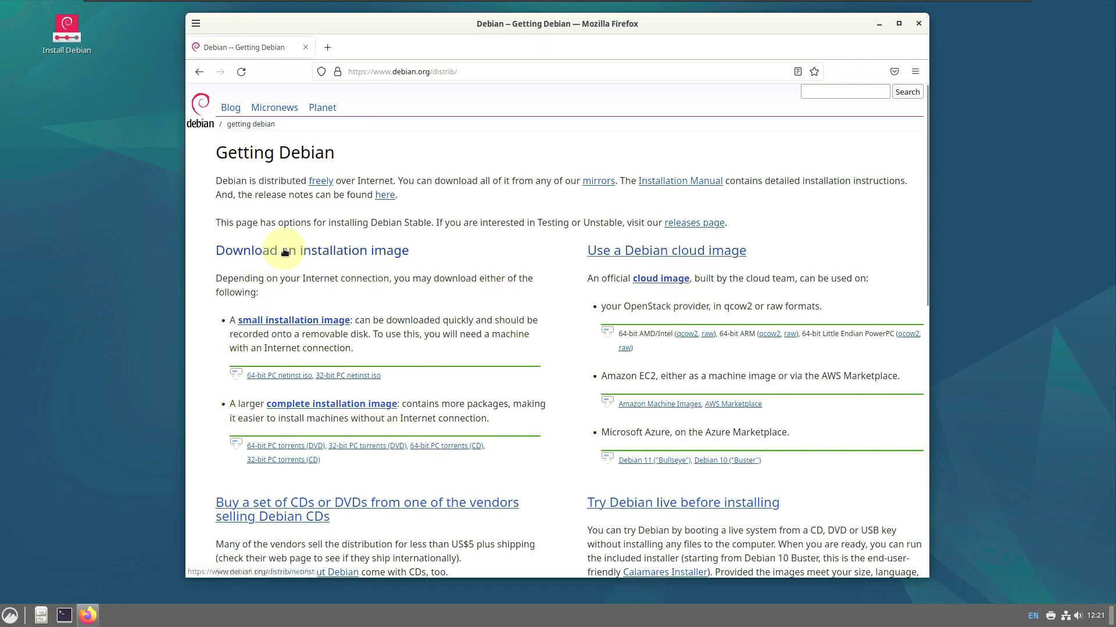
pyautogui.scroll(-7, 285, 251)
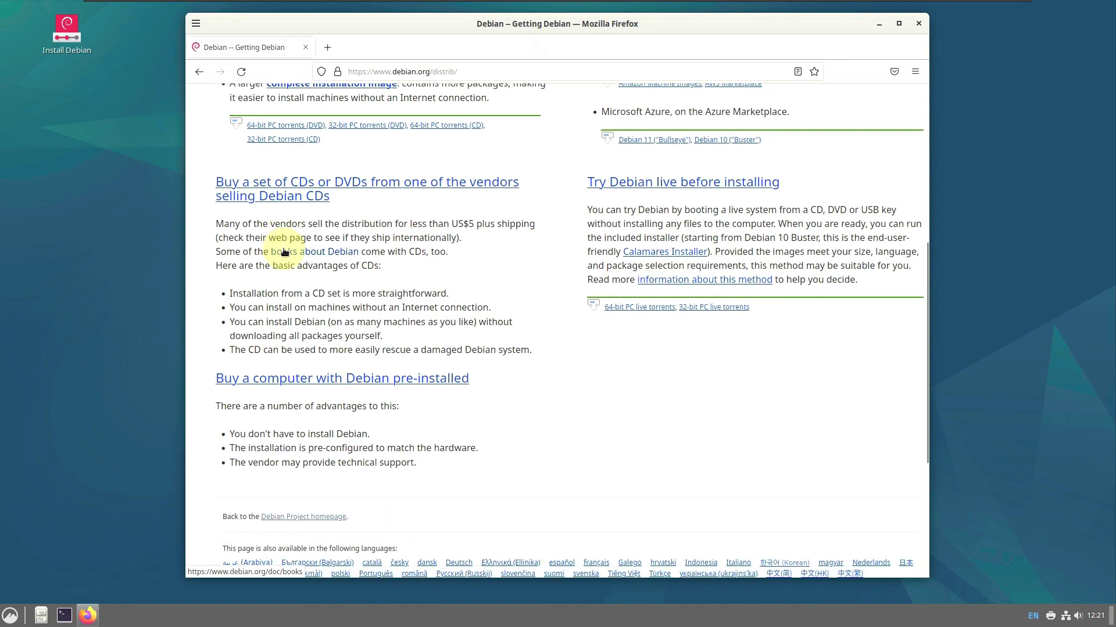
pyautogui.scroll(7, 283, 251)
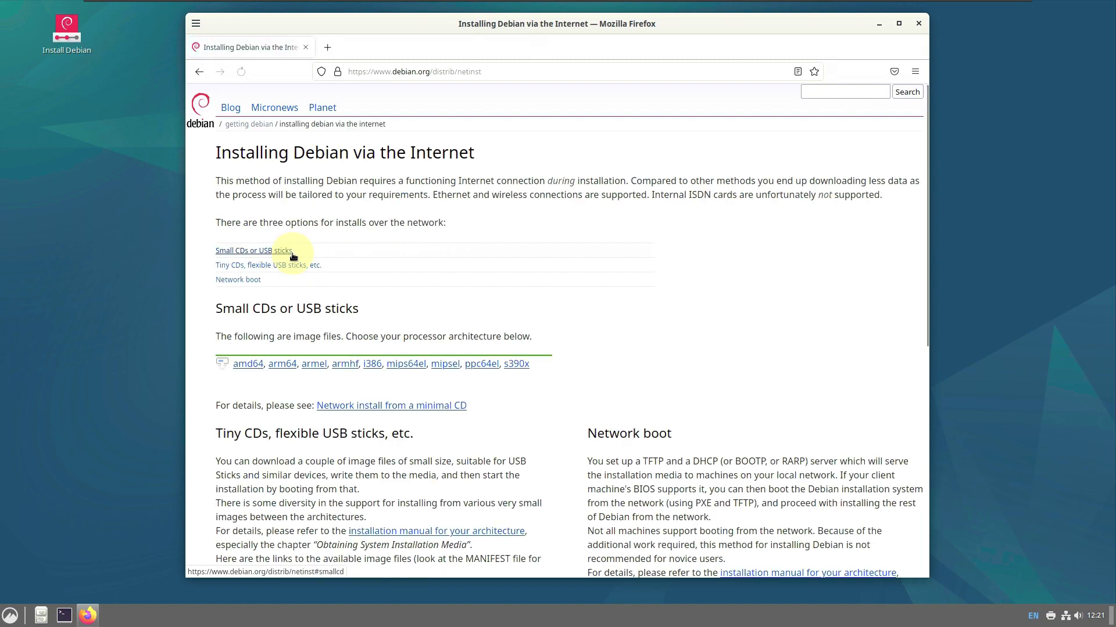
pyautogui.scroll(-3, 354, 281)
pyautogui.scroll(-2, 353, 285)
pyautogui.scroll(5, 285, 213)
pyautogui.scroll(2, 302, 232)
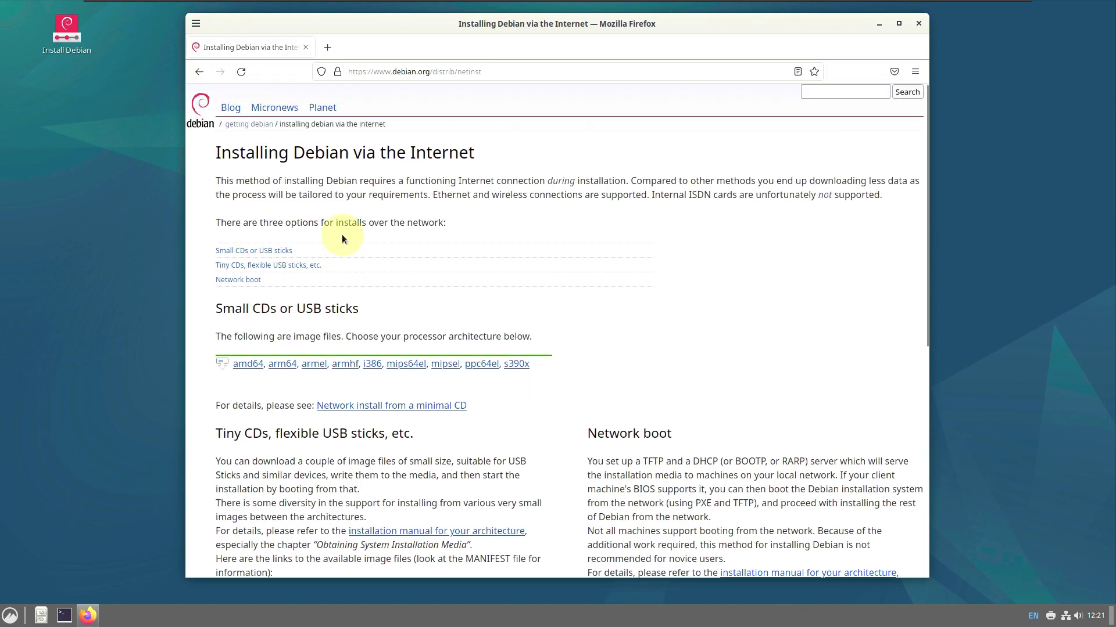
pyautogui.click(257, 365)
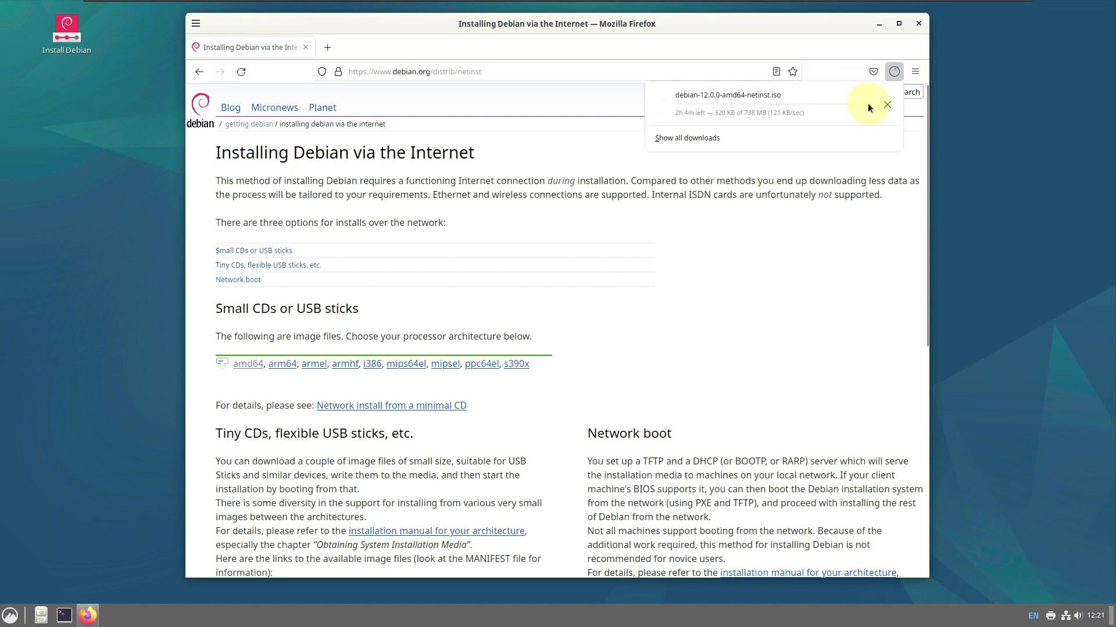
pyautogui.click(884, 104)
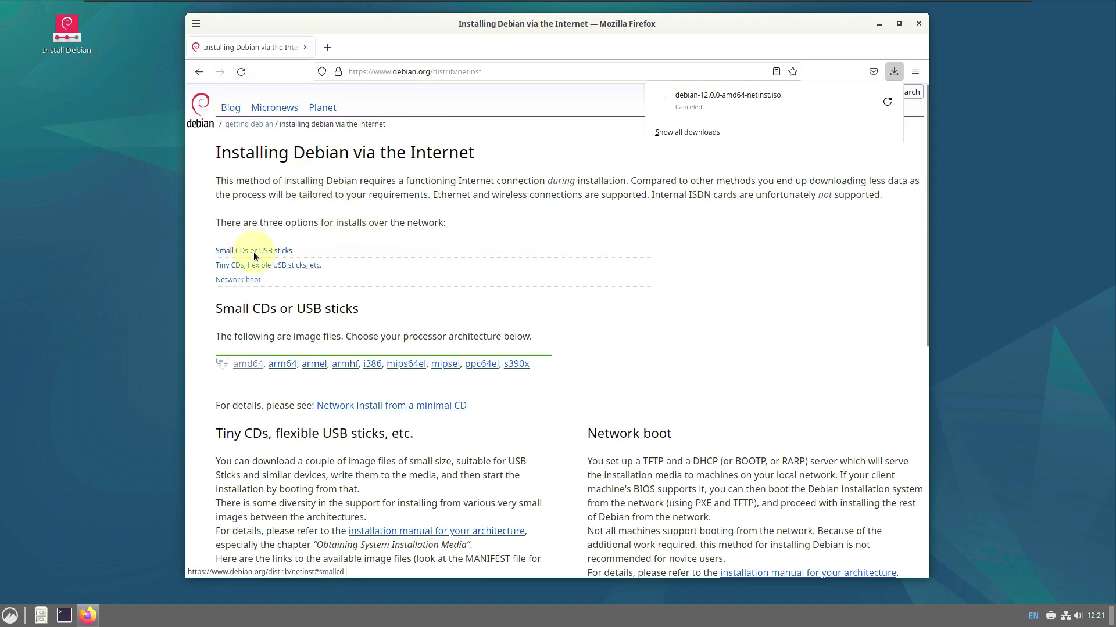
# Return to the Getting Debian page
pyautogui.scroll(-8, 326, 308)
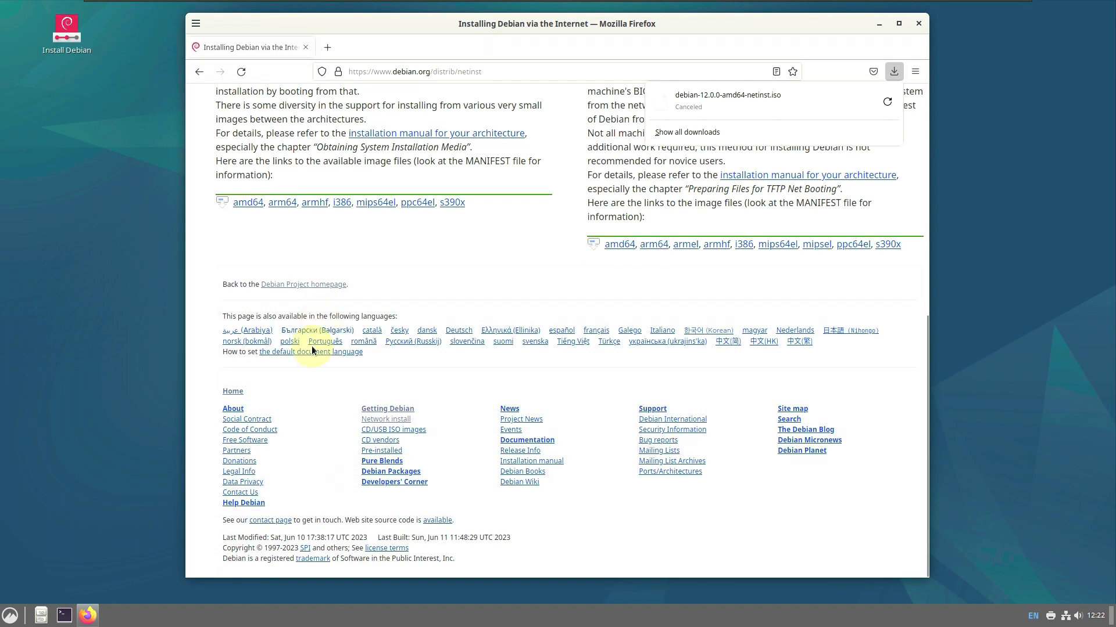
pyautogui.scroll(5, 312, 347)
pyautogui.click(199, 71)
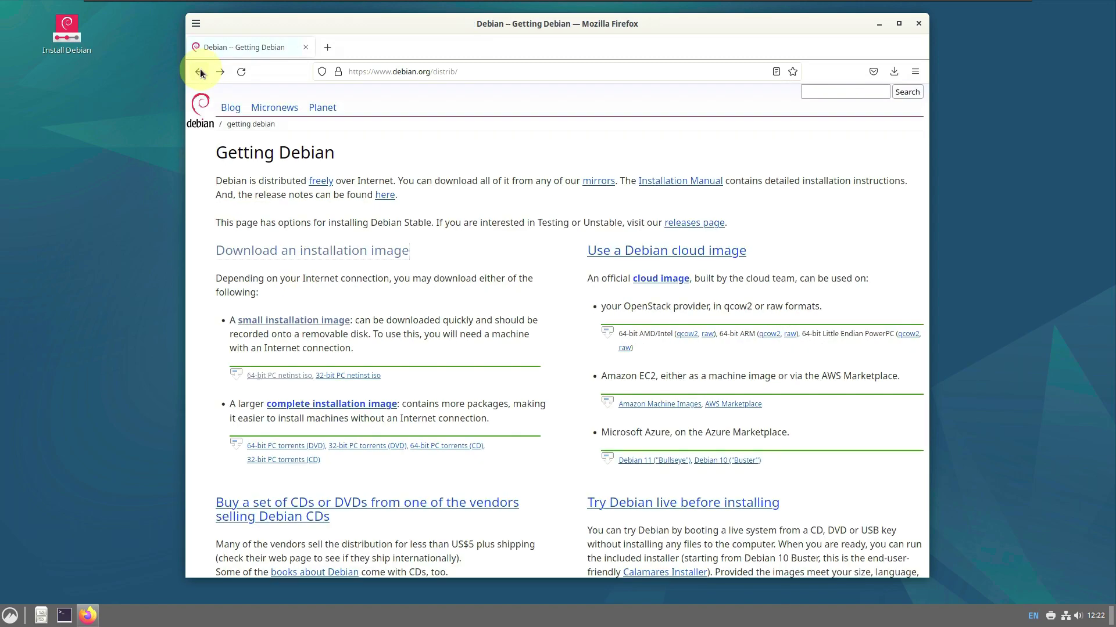
# Open the complete installation image page and then its HTTP downloads page
pyautogui.click(344, 406)
pyautogui.scroll(-1, 333, 290)
pyautogui.scroll(-5, 333, 290)
pyautogui.tripleClick(249, 265)
pyautogui.moveTo(250, 265); pyautogui.dragTo(215, 268)
pyautogui.scroll(6, 262, 313)
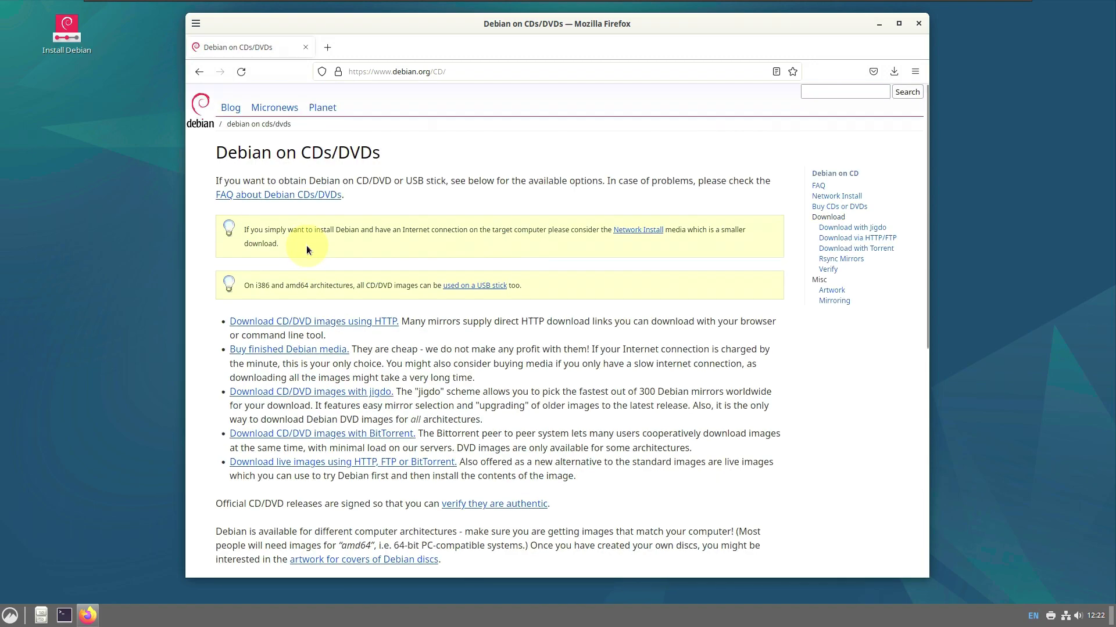
pyautogui.click(329, 323)
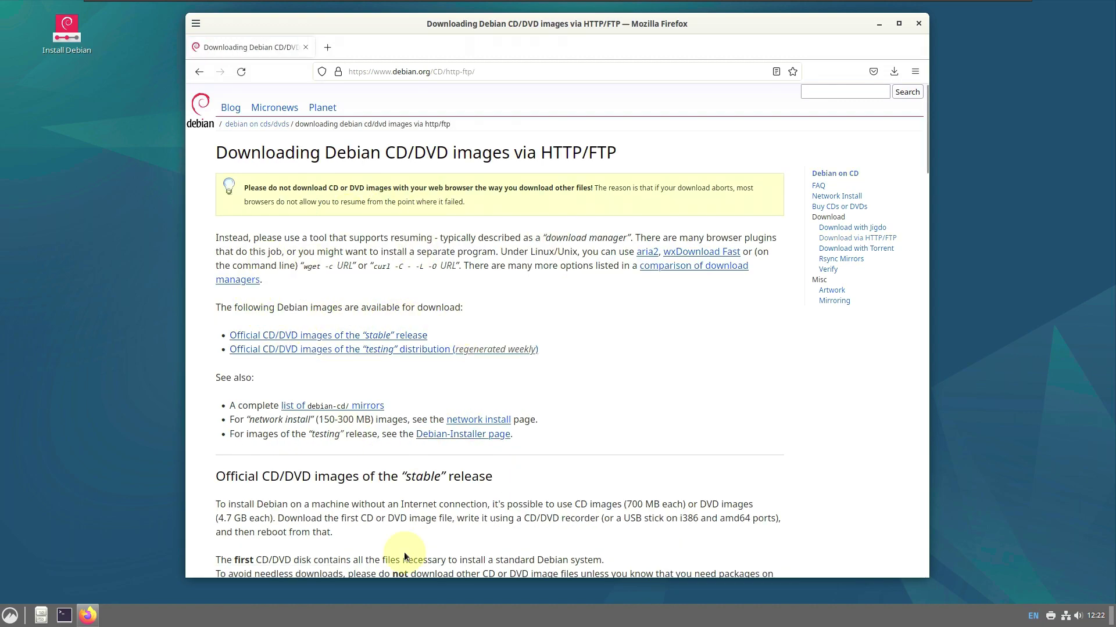
# Open the amd64 DVD image directory from the stable release section, then go up a directory
pyautogui.click(381, 337)
pyautogui.scroll(4, 463, 369)
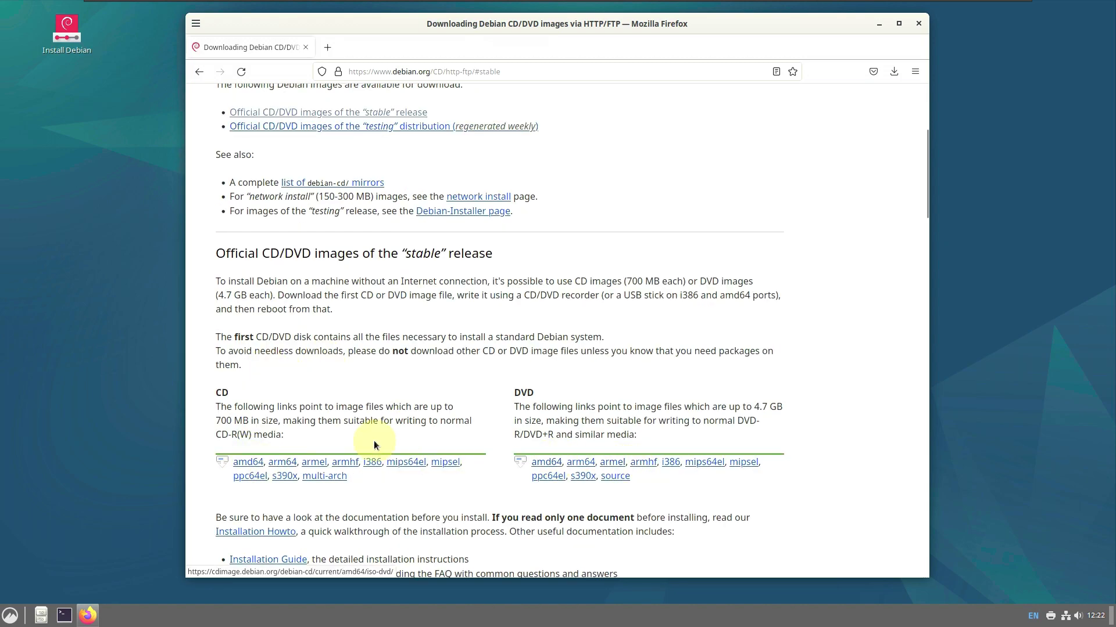
pyautogui.click(547, 463)
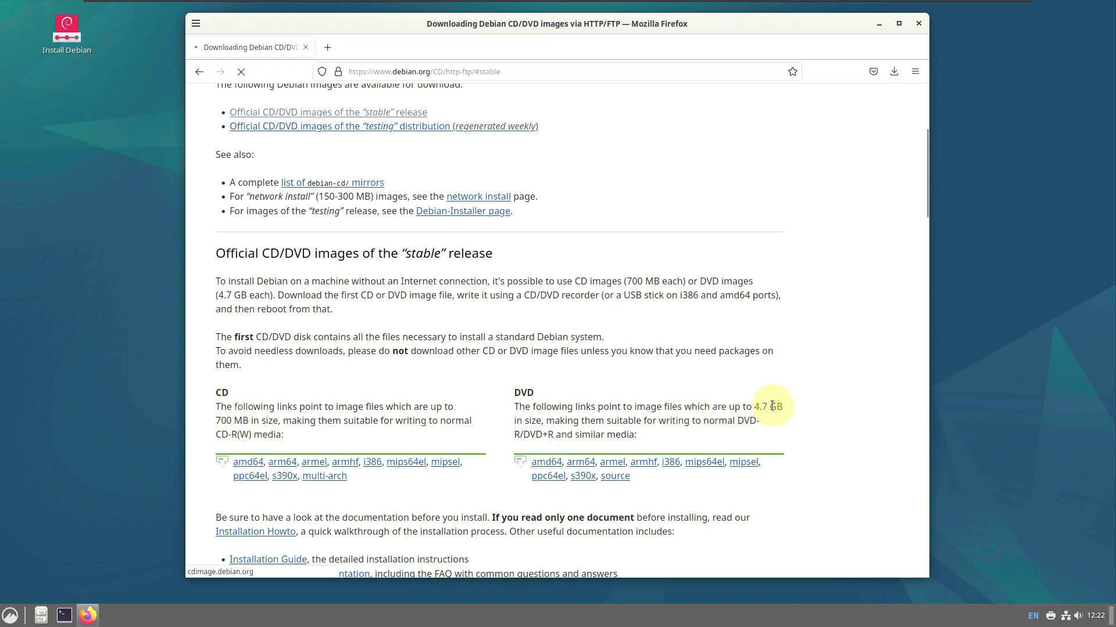
pyautogui.scroll(-5, 409, 330)
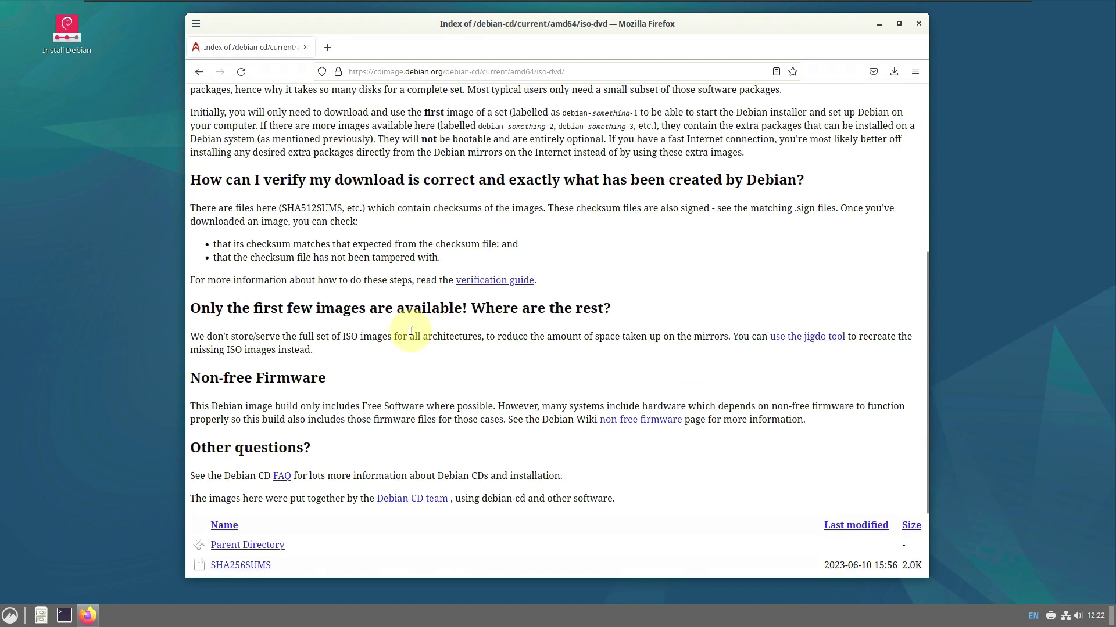
pyautogui.scroll(-2, 410, 331)
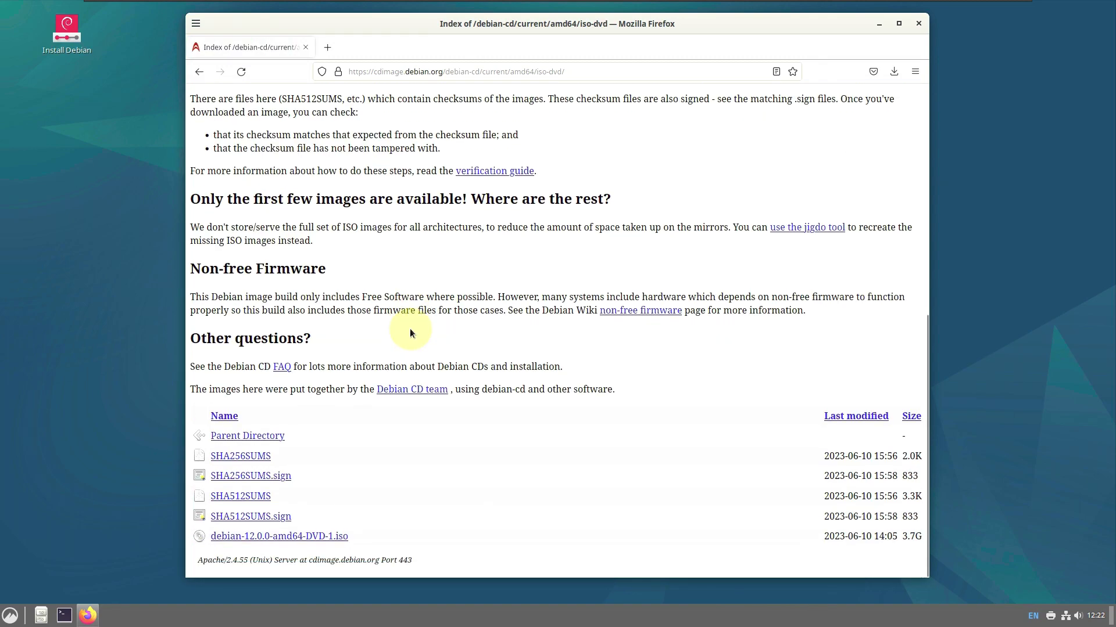
pyautogui.click(254, 435)
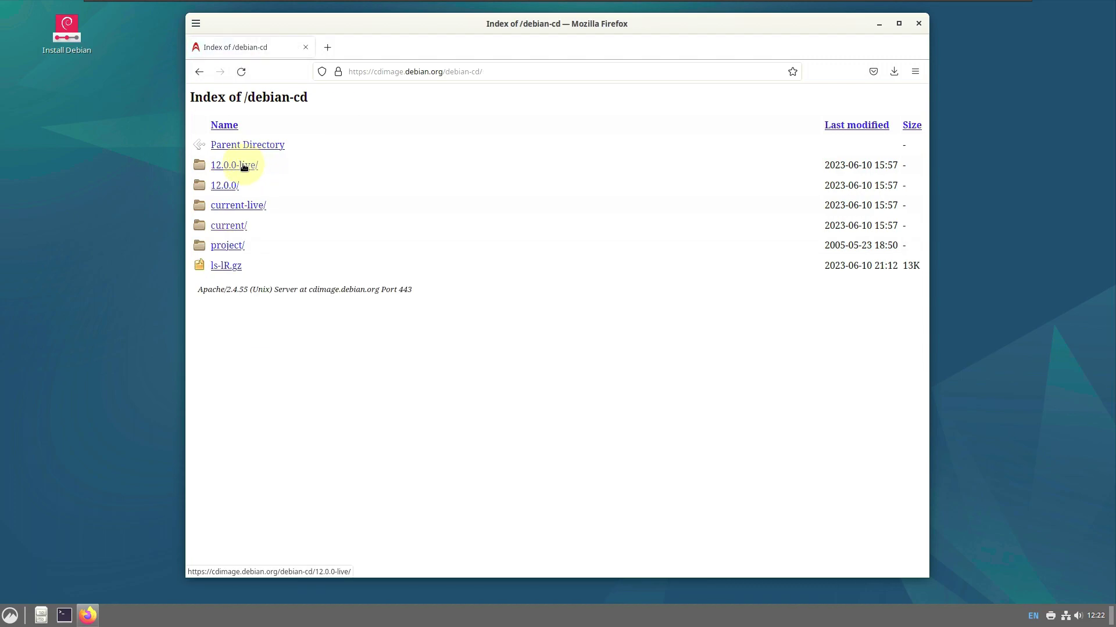
# Open the 12.0.0-live/amd64/iso-hybrid folder and maximize the Firefox window
pyautogui.click(244, 167)
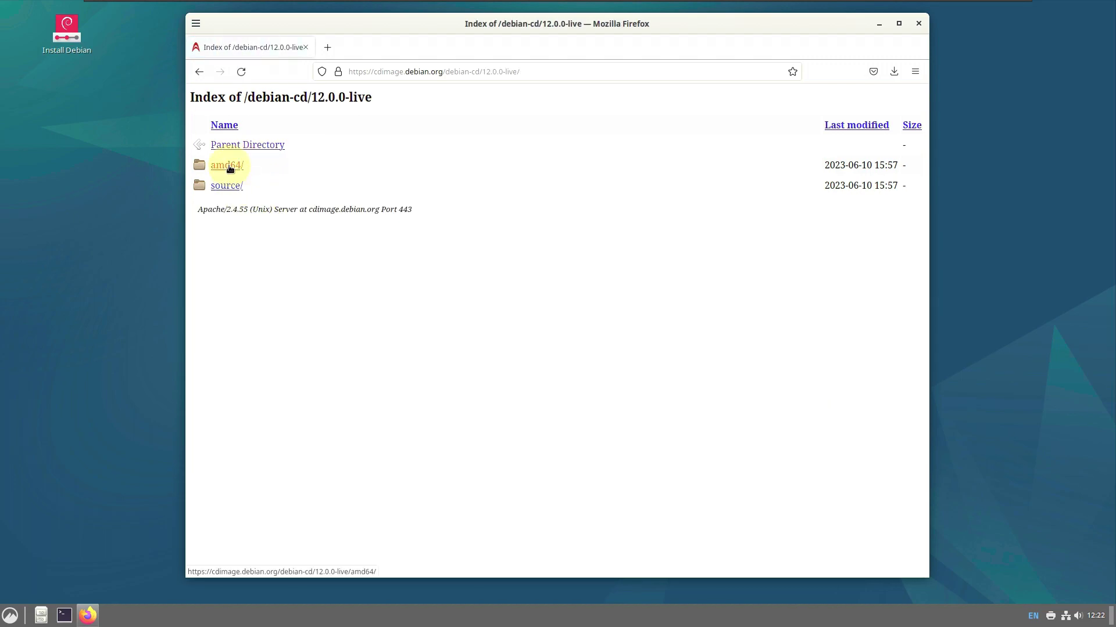
pyautogui.click(231, 167)
pyautogui.click(247, 185)
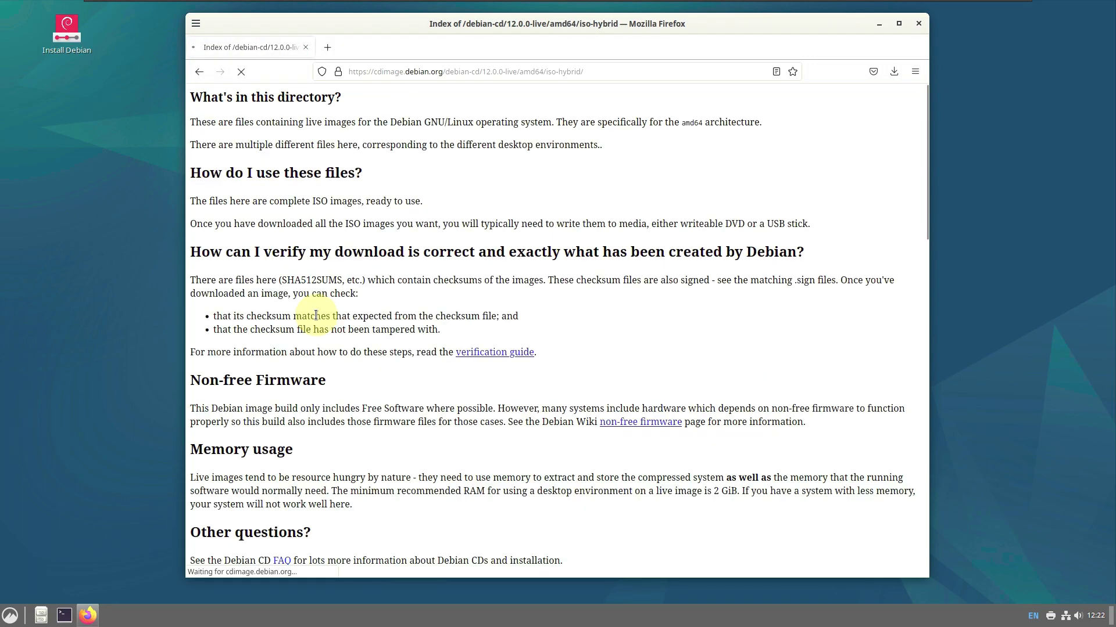
pyautogui.scroll(-5, 315, 314)
pyautogui.scroll(-4, 315, 315)
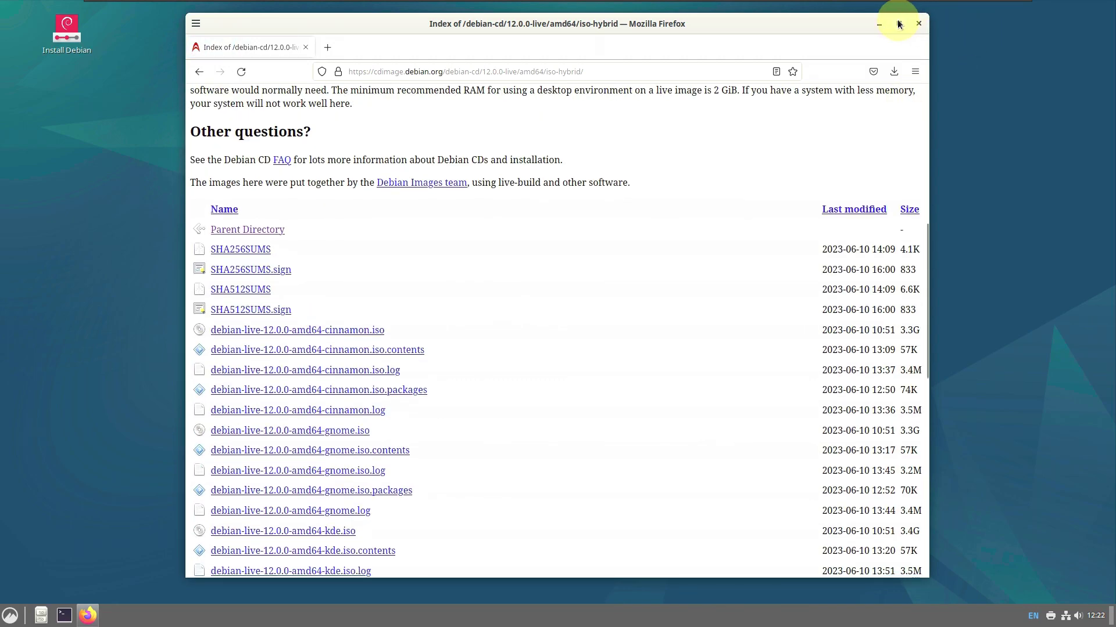
pyautogui.click(898, 23)
# Sort the iso-hybrid file list by Size, largest first
pyautogui.scroll(6, 349, 382)
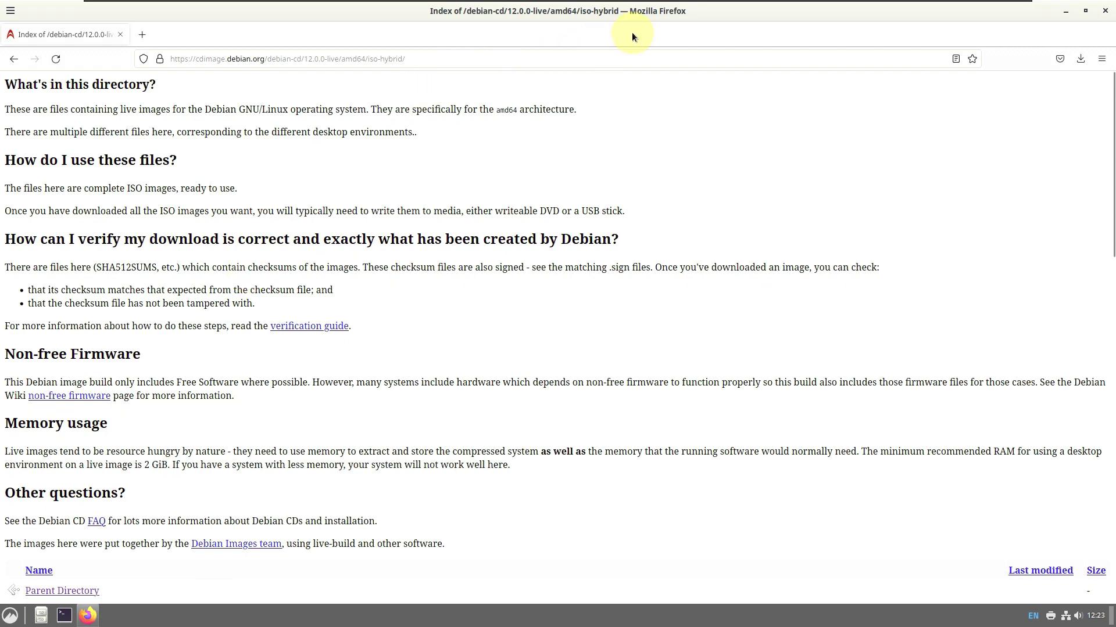
pyautogui.scroll(-8, 423, 232)
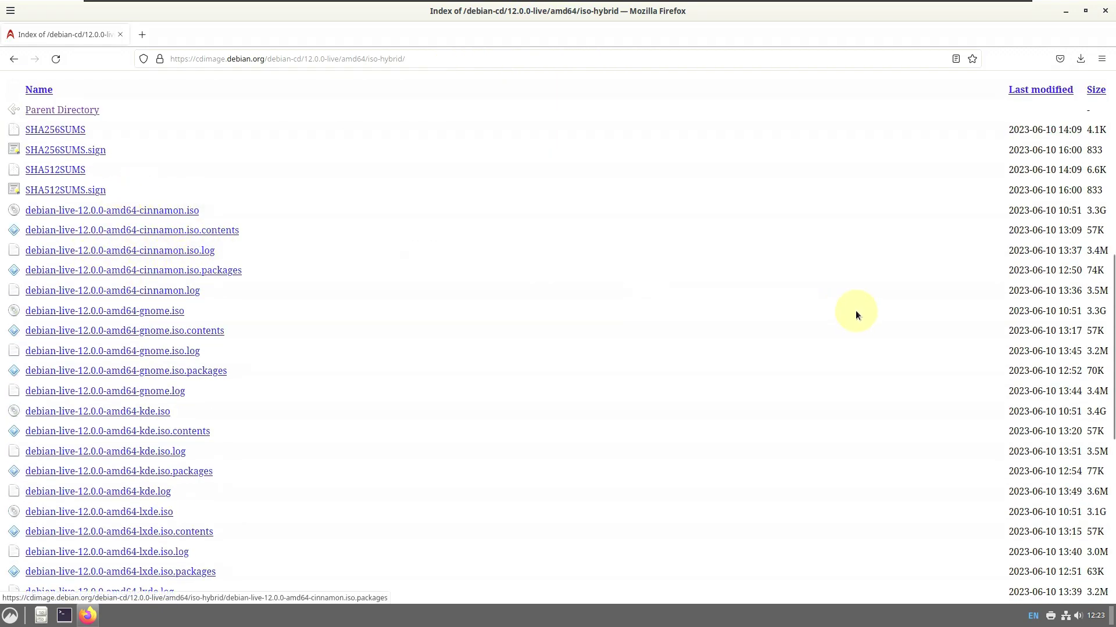
pyautogui.scroll(5, 1072, 427)
pyautogui.click(1096, 411)
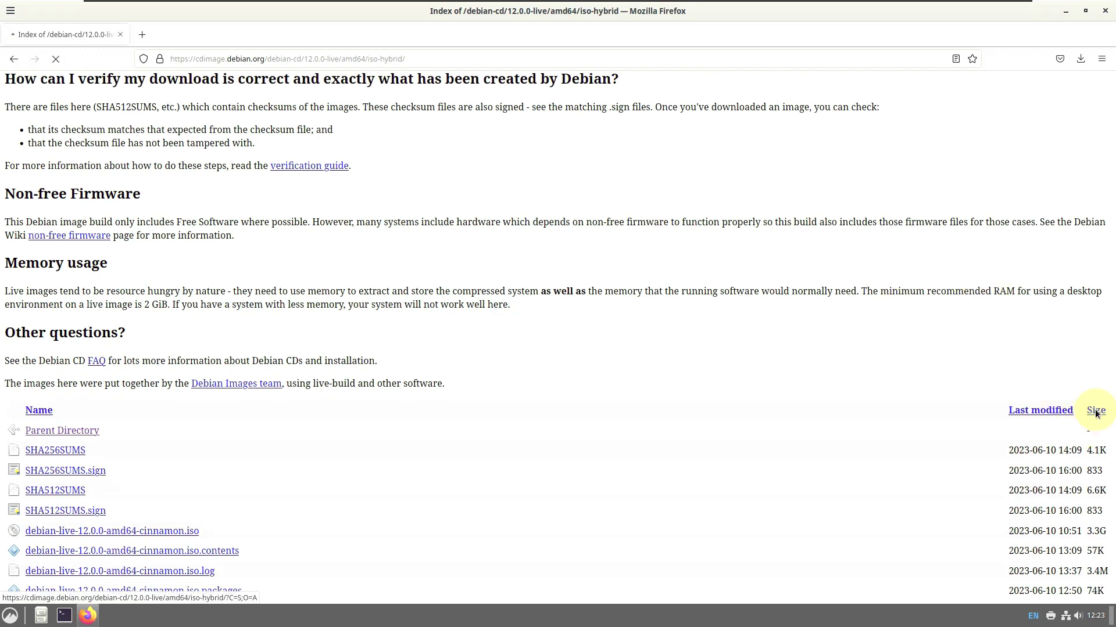
pyautogui.scroll(-4, 1090, 409)
pyautogui.click(1093, 249)
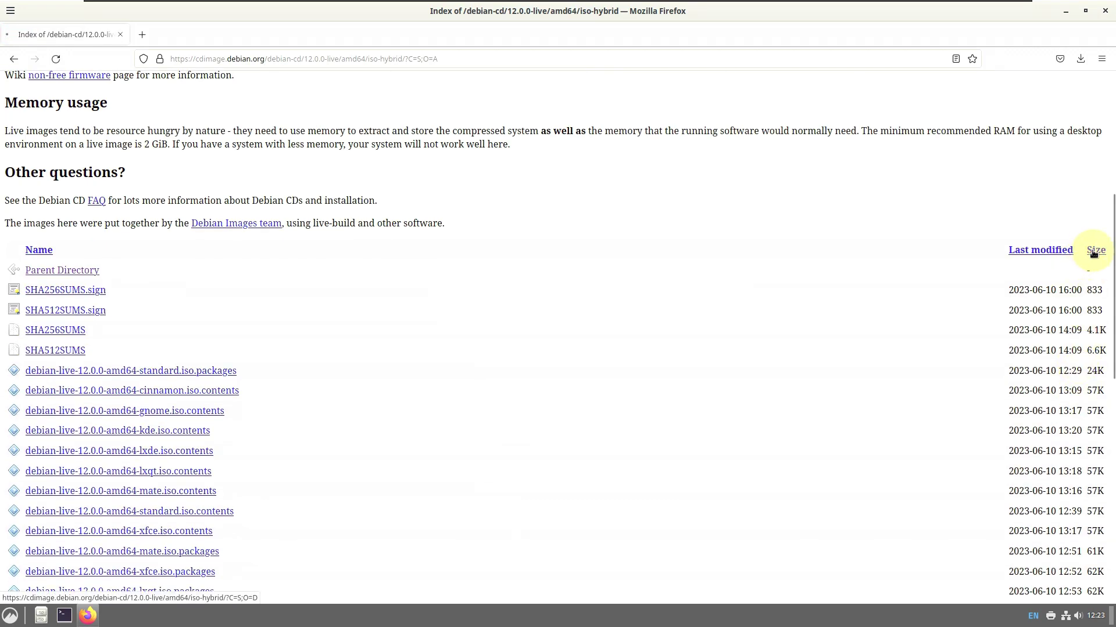
pyautogui.scroll(-4, 578, 360)
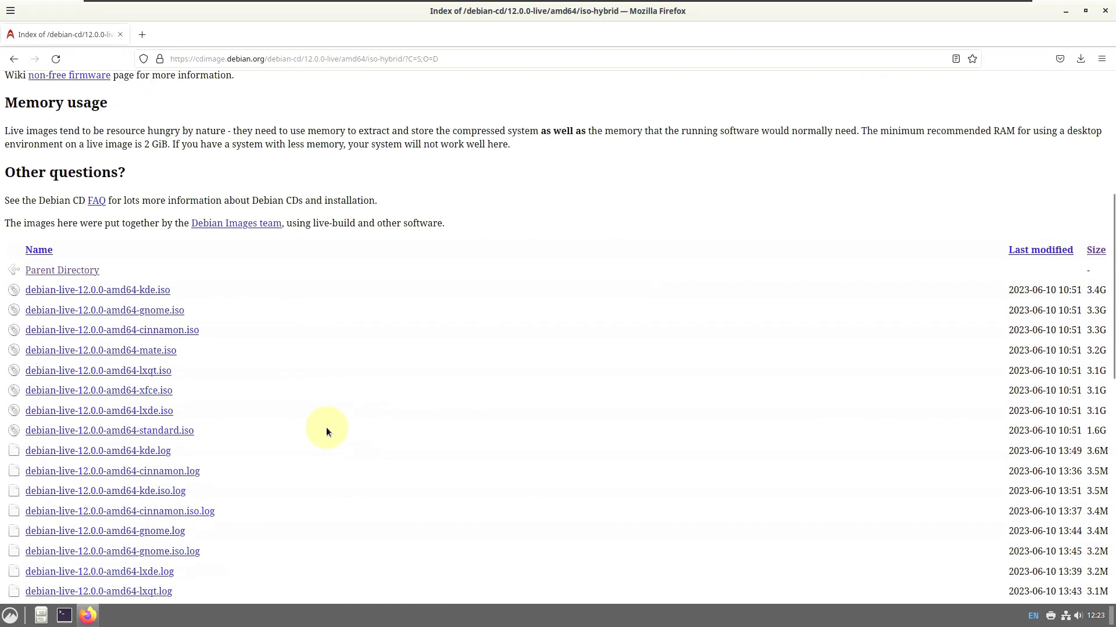
# Start the cinnamon live ISO download, cancel it in the downloads panel, and close Firefox
pyautogui.moveTo(212, 430); pyautogui.dragTo(40, 276)
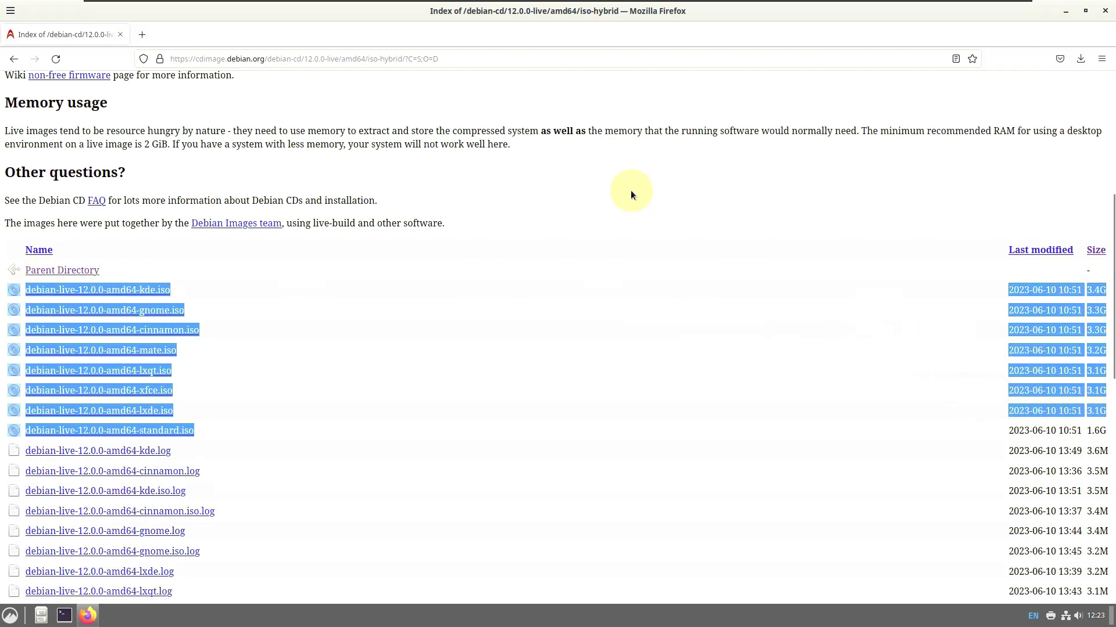
pyautogui.click(122, 335)
pyautogui.click(134, 336)
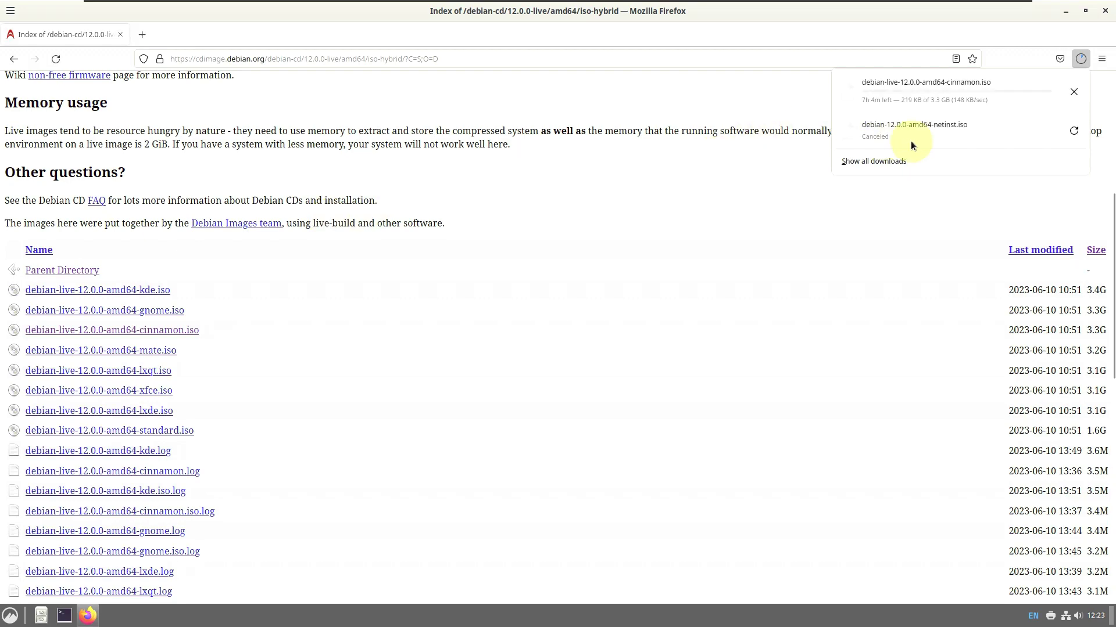
pyautogui.click(1075, 91)
pyautogui.click(524, 232)
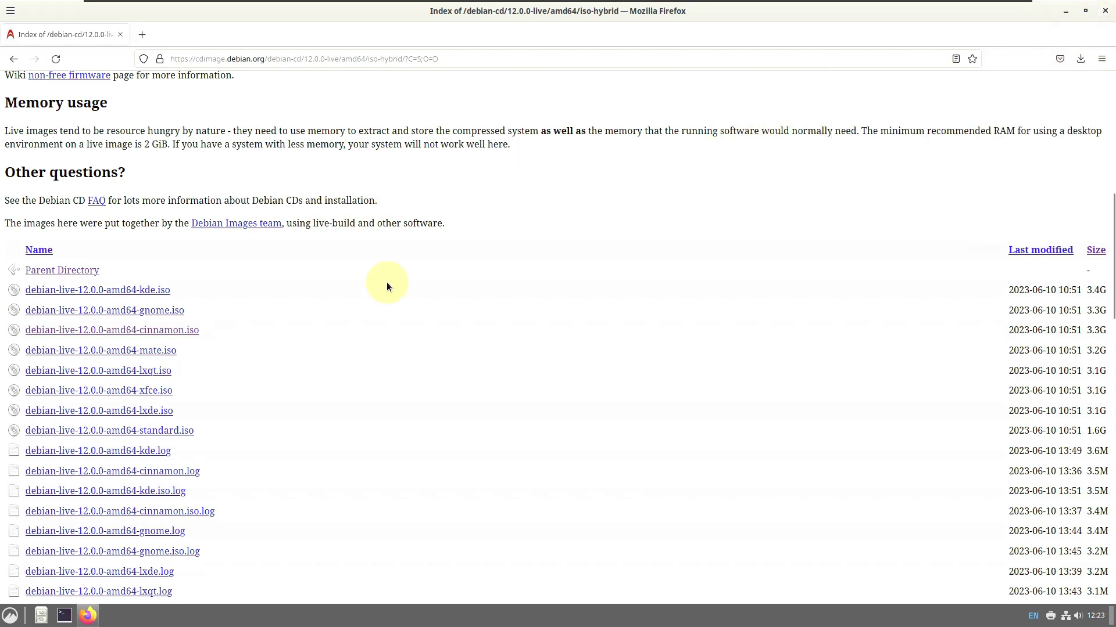
pyautogui.click(1104, 11)
# View the Debian installer's About information (Calamares 3.2.61), then maximize the installer
pyautogui.rightClick(75, 49)
pyautogui.click(138, 89)
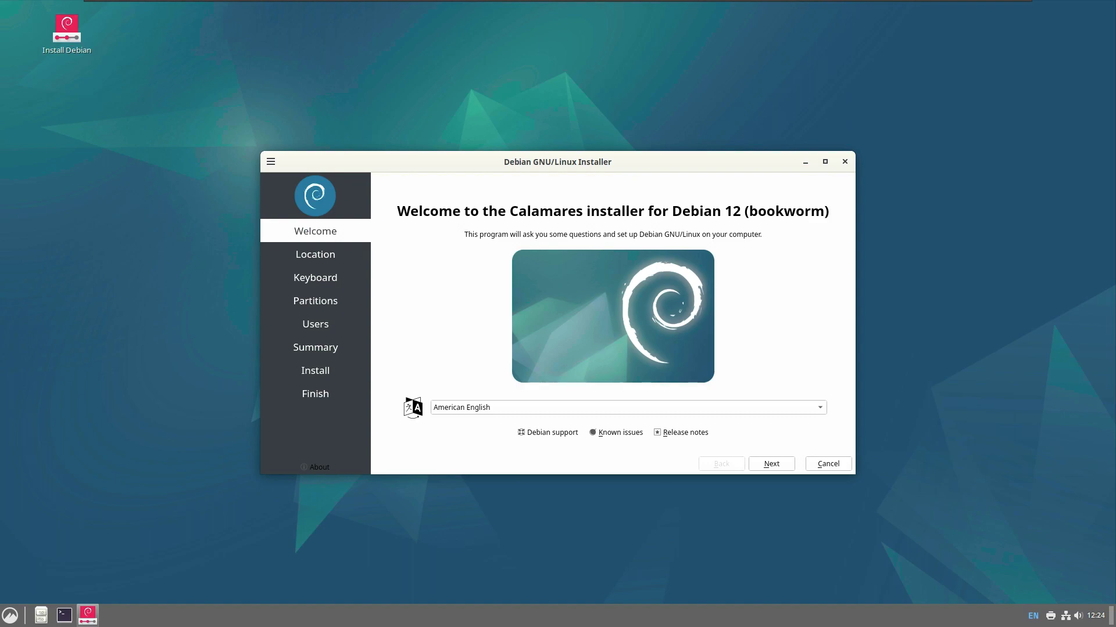
pyautogui.click(319, 468)
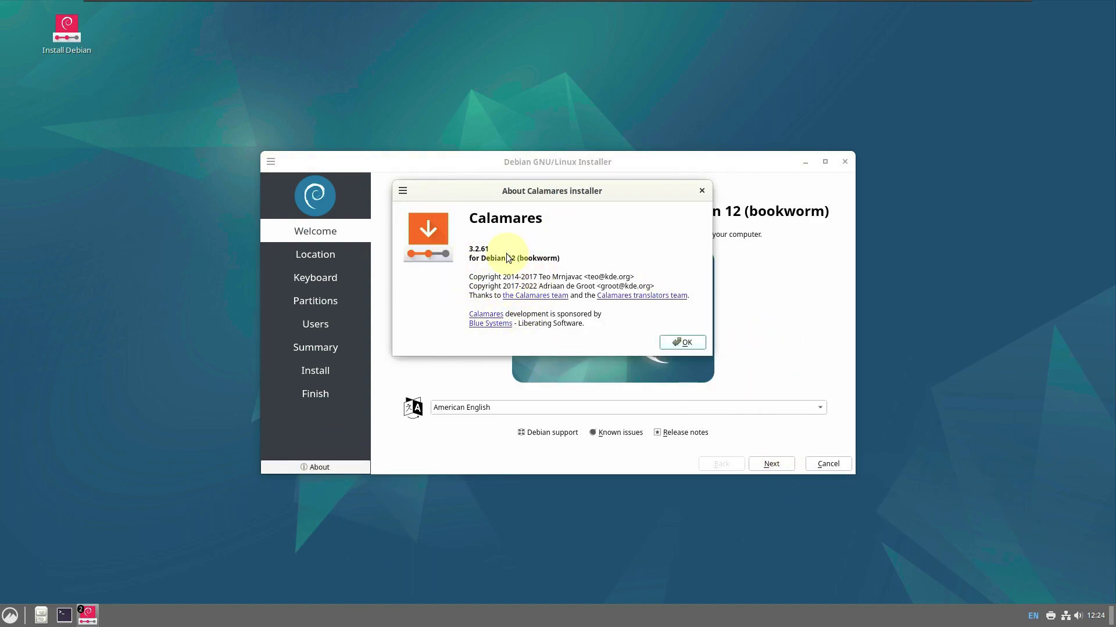
pyautogui.click(683, 343)
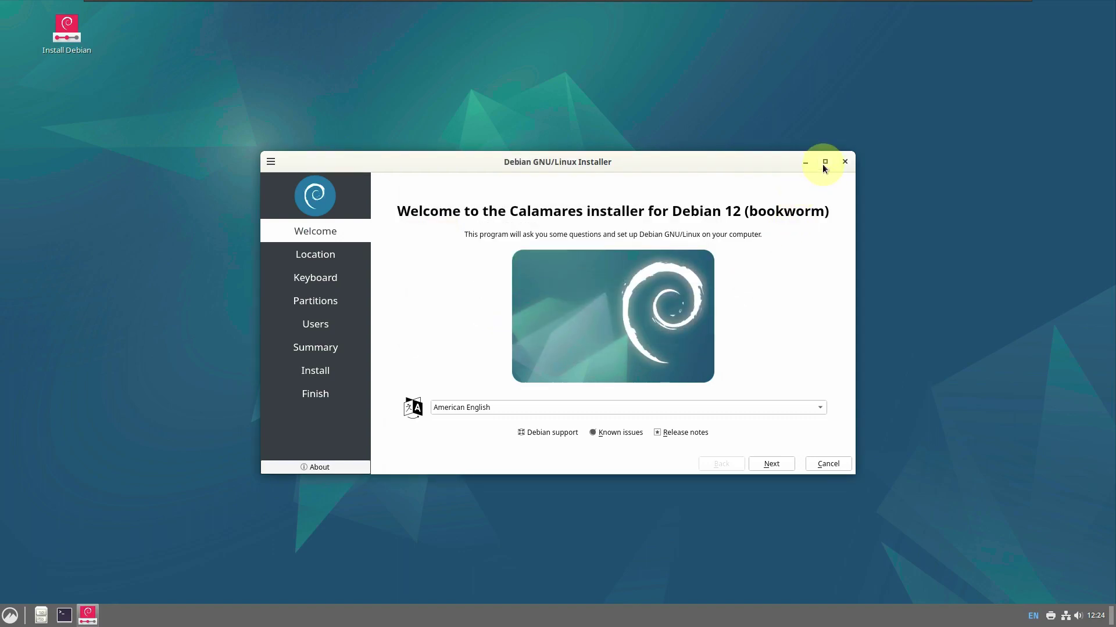
pyautogui.press('super+Up')
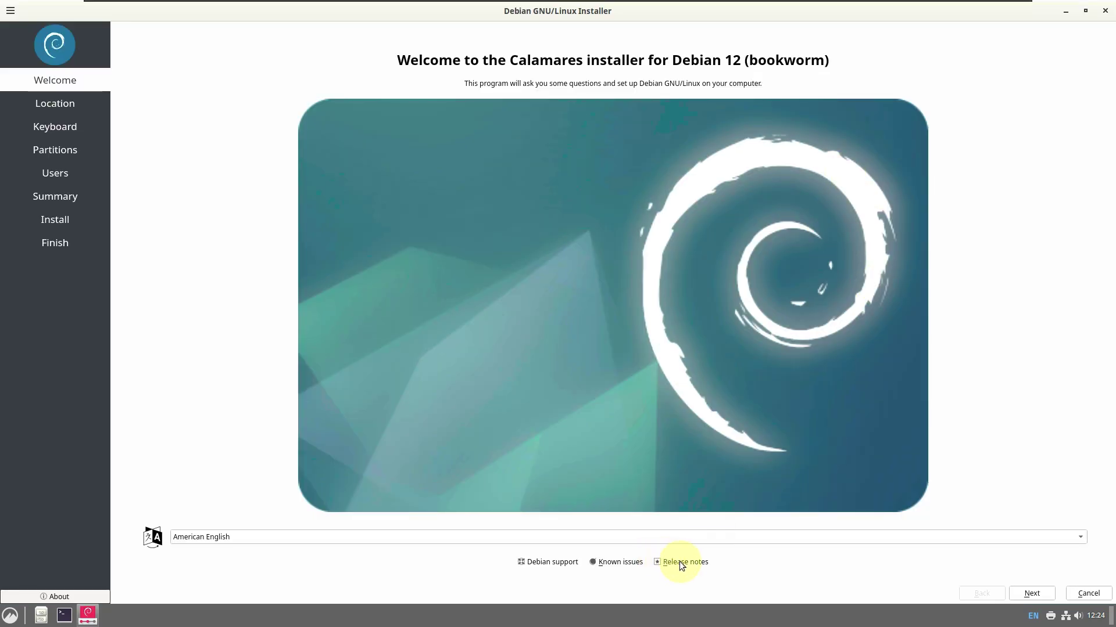
# Set the Location time zone to America / Los Angeles
pyautogui.click(1032, 593)
pyautogui.click(445, 116)
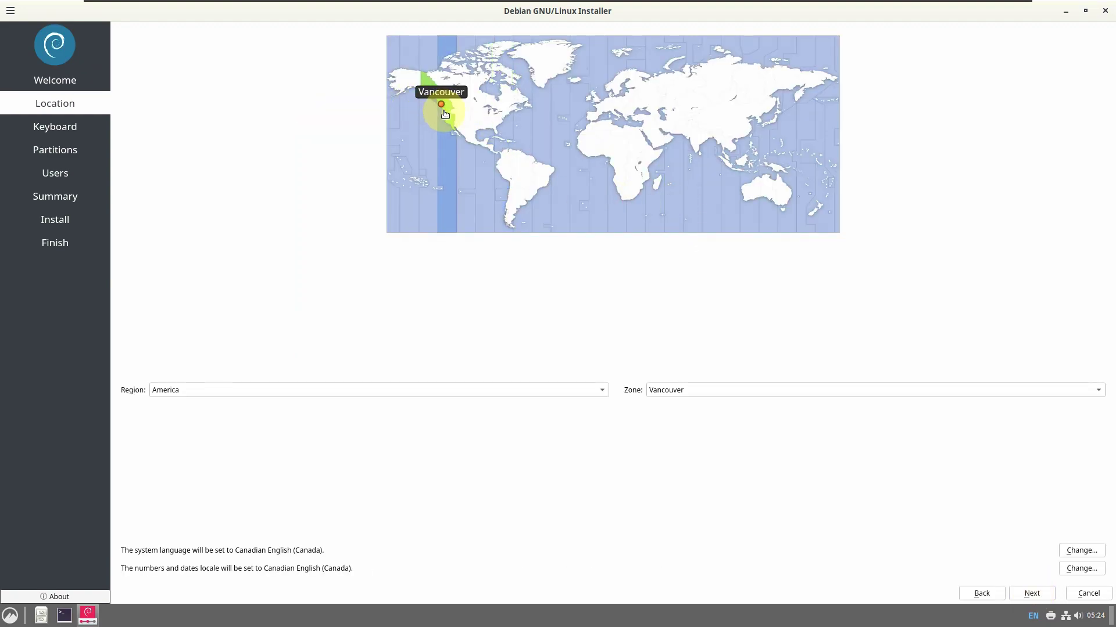
pyautogui.click(306, 390)
pyautogui.click(335, 266)
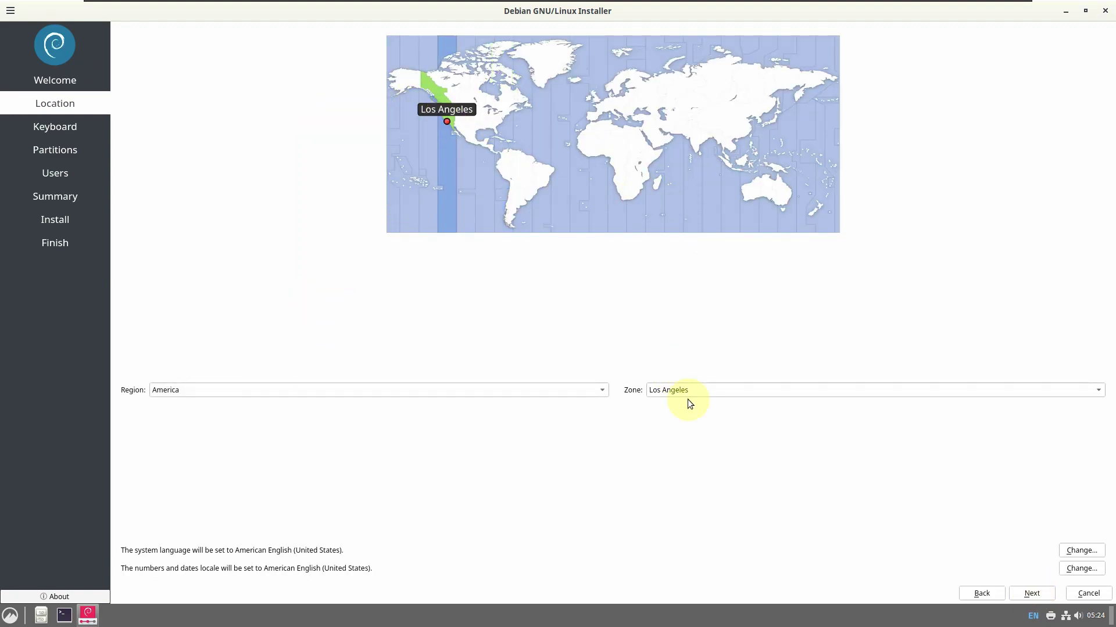
pyautogui.hotkey('alt', 'Down')
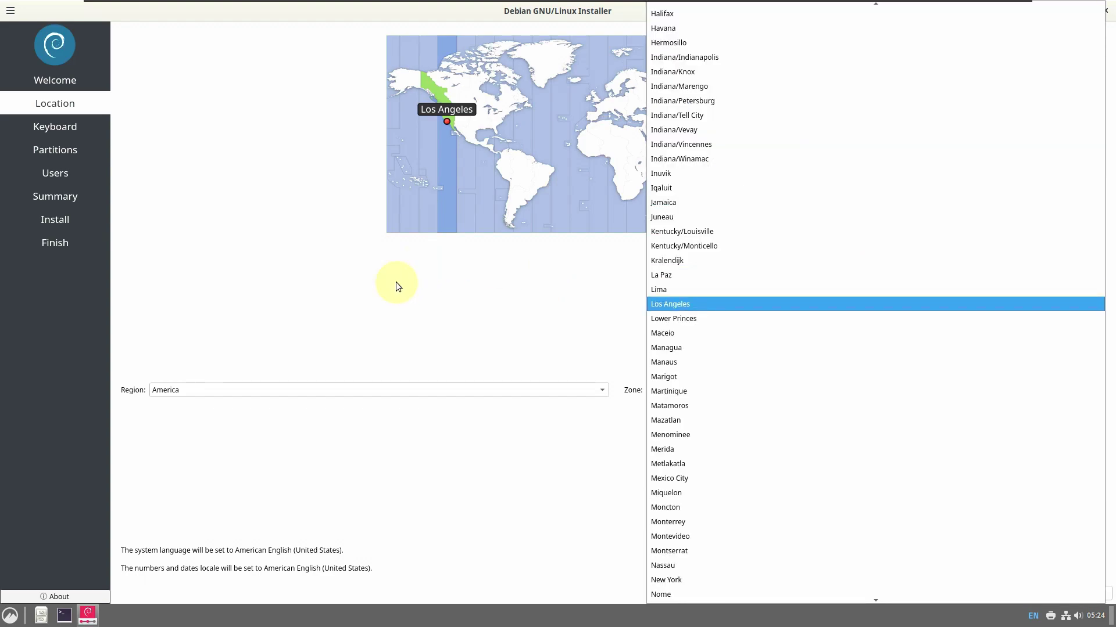
pyautogui.click(395, 281)
# Keep the Generic 105-key PC keyboard model on the Keyboard step
pyautogui.click(1019, 591)
pyautogui.click(541, 169)
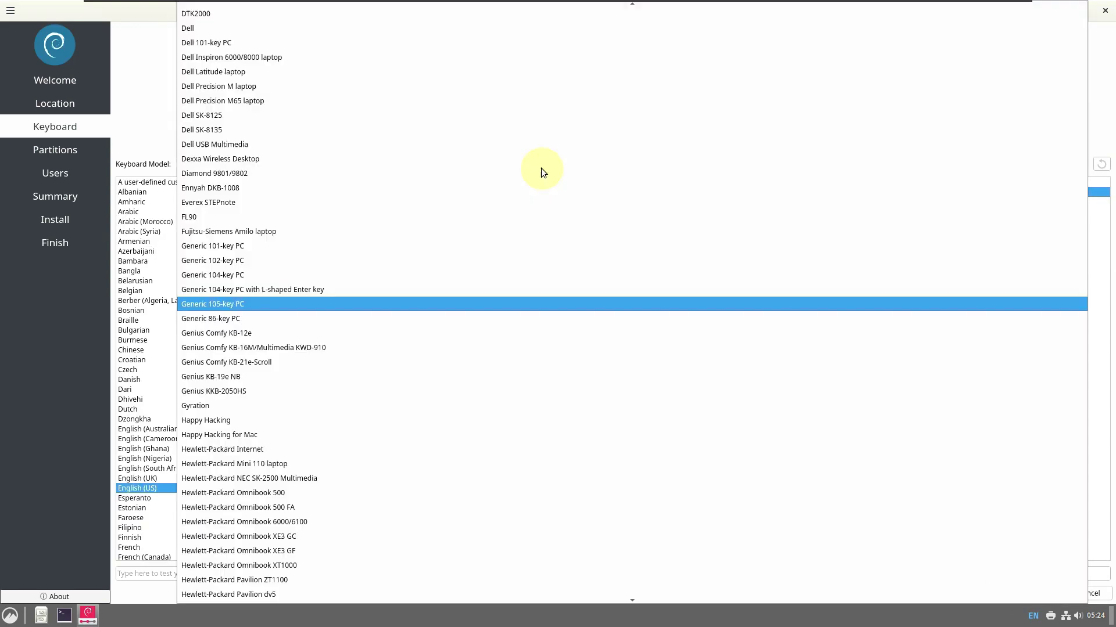
pyautogui.scroll(5, 472, 463)
pyautogui.scroll(3, 471, 461)
pyautogui.click(124, 110)
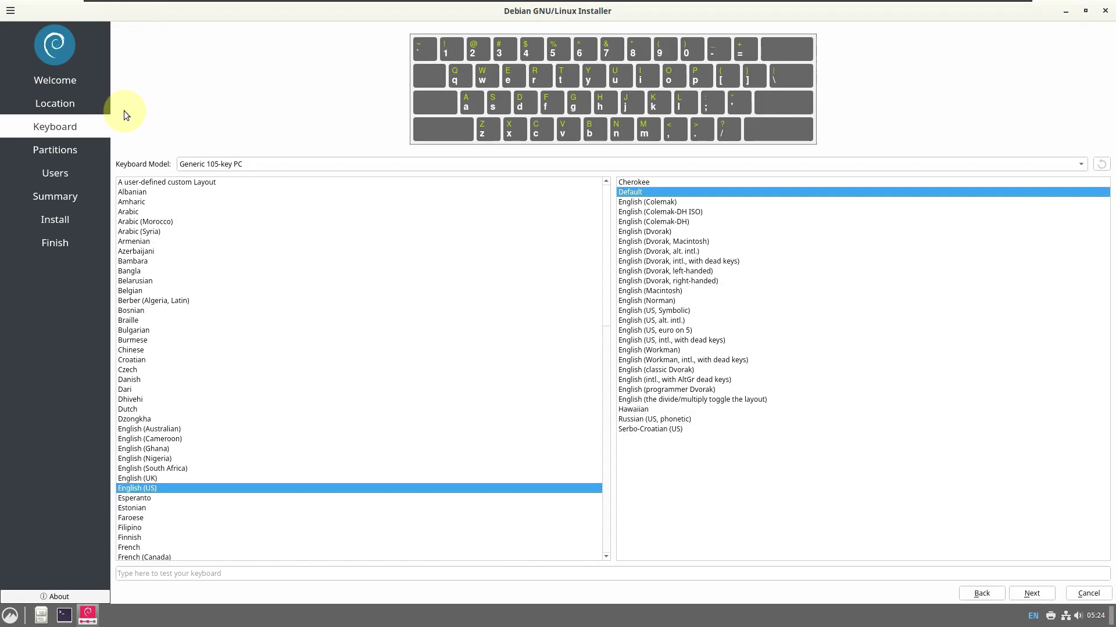
# Choose Erase disk without encryption and put the boot loader on the Master Boot Record
pyautogui.click(1031, 593)
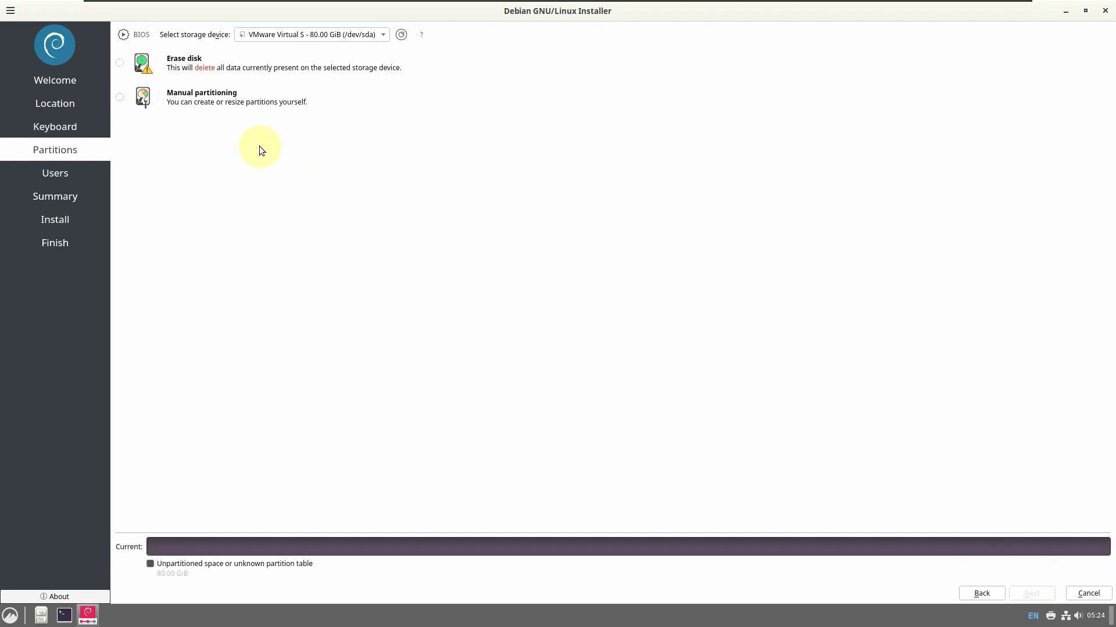
pyautogui.click(183, 71)
pyautogui.click(121, 99)
pyautogui.click(121, 63)
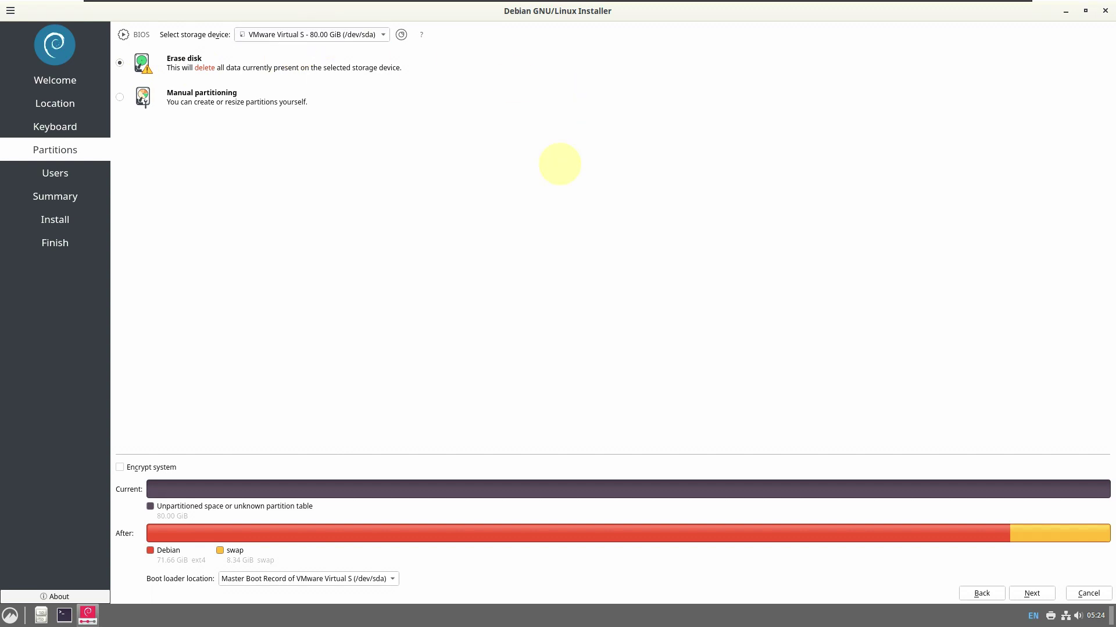
pyautogui.click(147, 467)
pyautogui.click(146, 464)
pyautogui.click(257, 579)
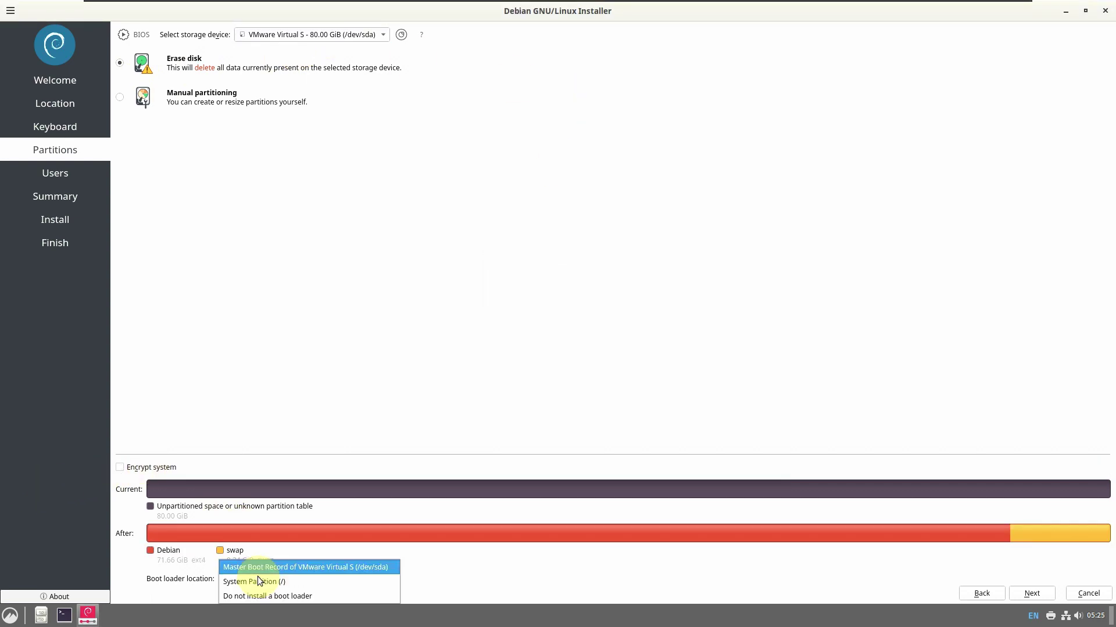
pyautogui.click(259, 567)
# Fill in the full name, a shortened computer name and the account password, with automatic login
pyautogui.click(1033, 594)
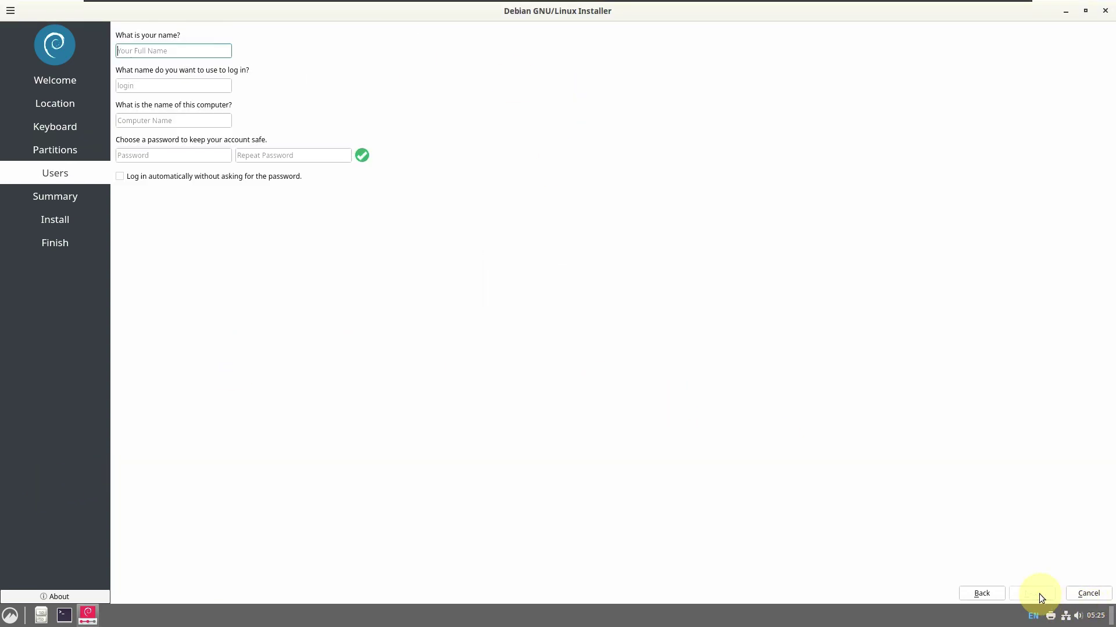
pyautogui.click(186, 179)
pyautogui.click(155, 50)
pyautogui.write('runboxing')
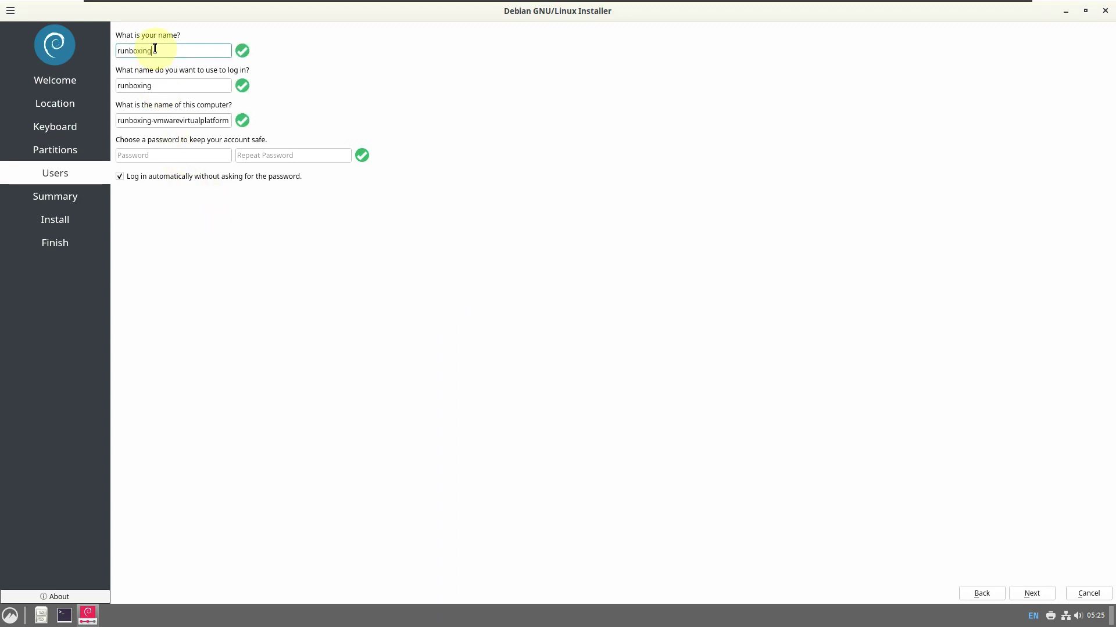
pyautogui.moveTo(151, 120); pyautogui.dragTo(257, 147)
pyautogui.press('BackSpace')
pyautogui.click(193, 157)
pyautogui.write('12345')
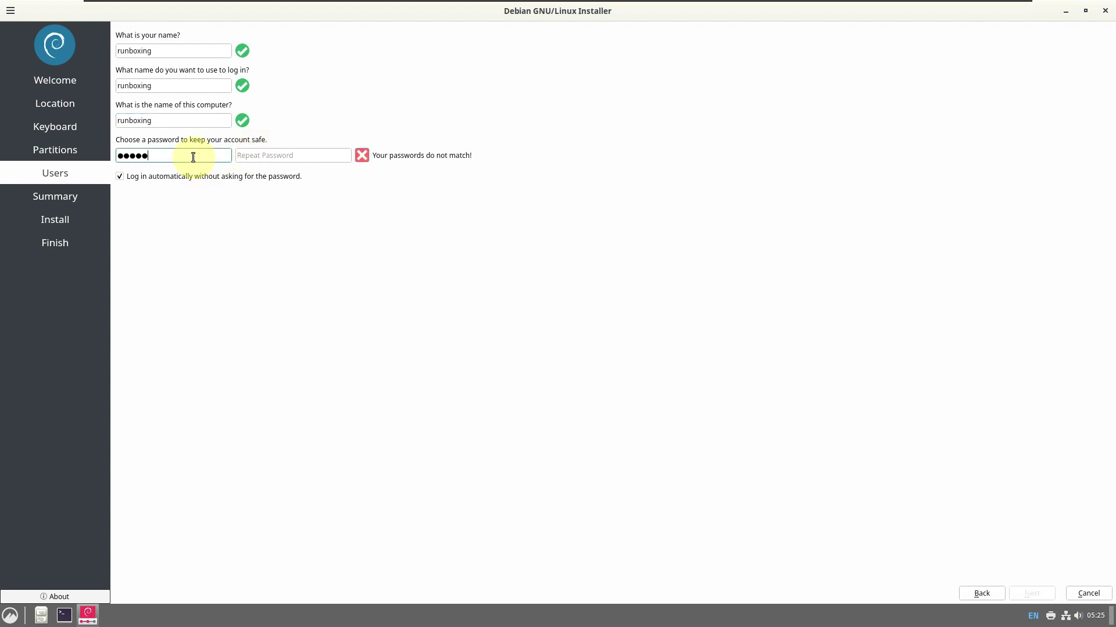
pyautogui.click(243, 157)
pyautogui.write('12345')
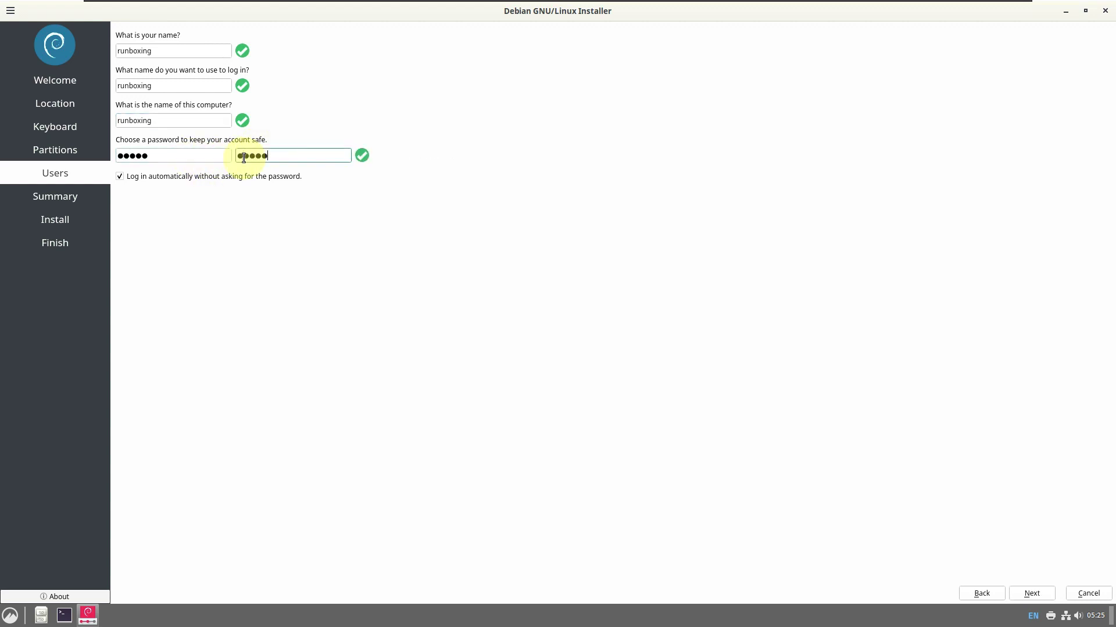
# Cancel the installation from the Summary page and confirm quitting the installer
pyautogui.click(1031, 595)
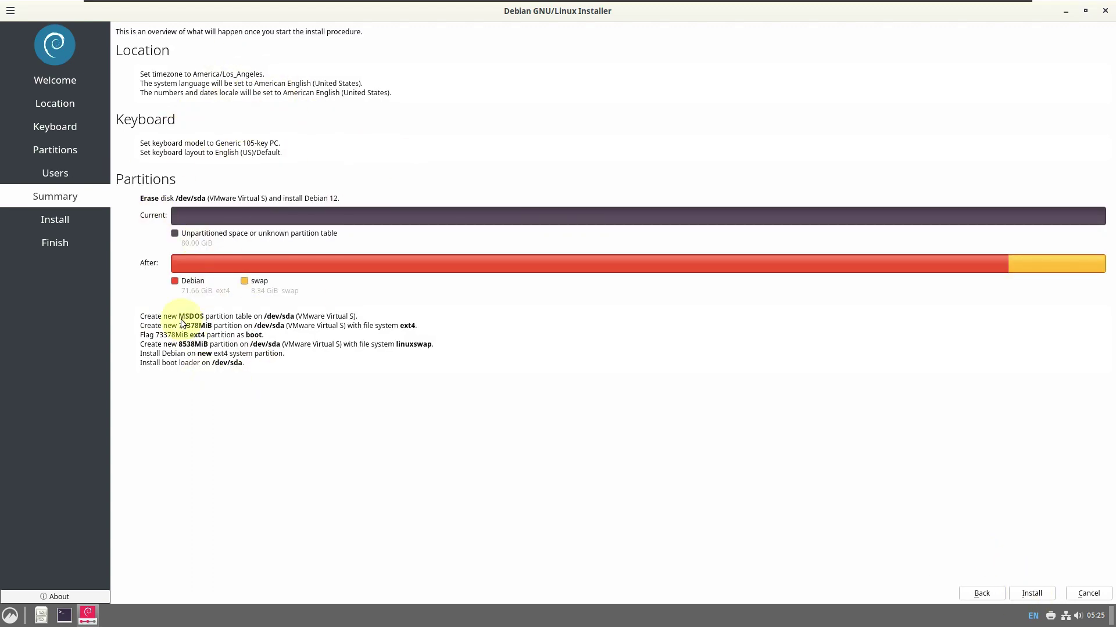
pyautogui.click(1074, 587)
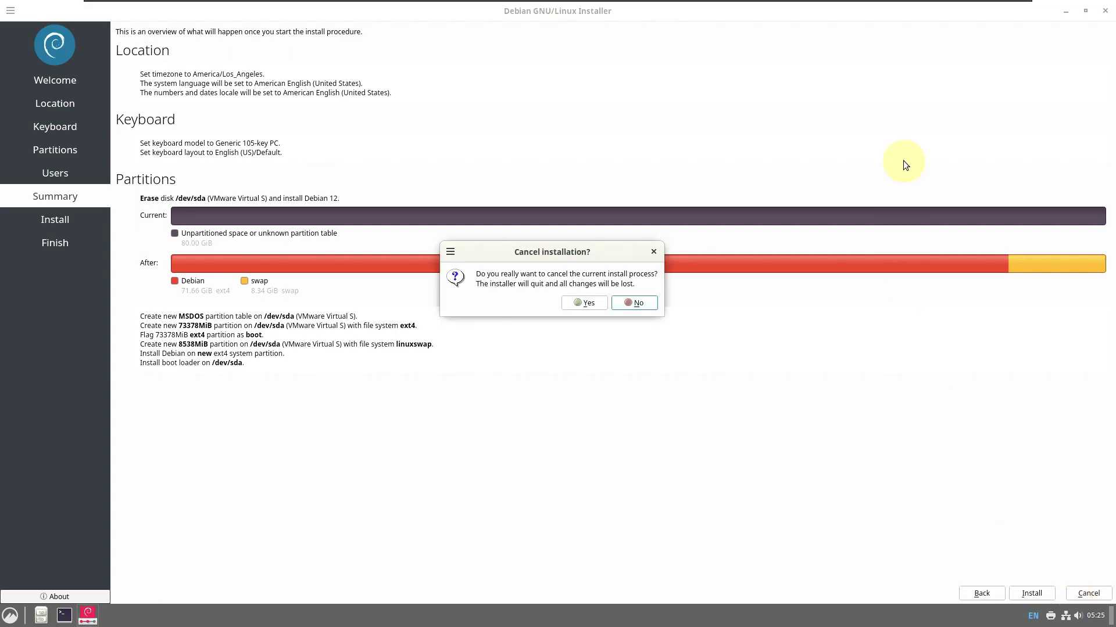
pyautogui.click(576, 302)
pyautogui.click(10, 616)
pyautogui.click(10, 616)
pyautogui.click(522, 191)
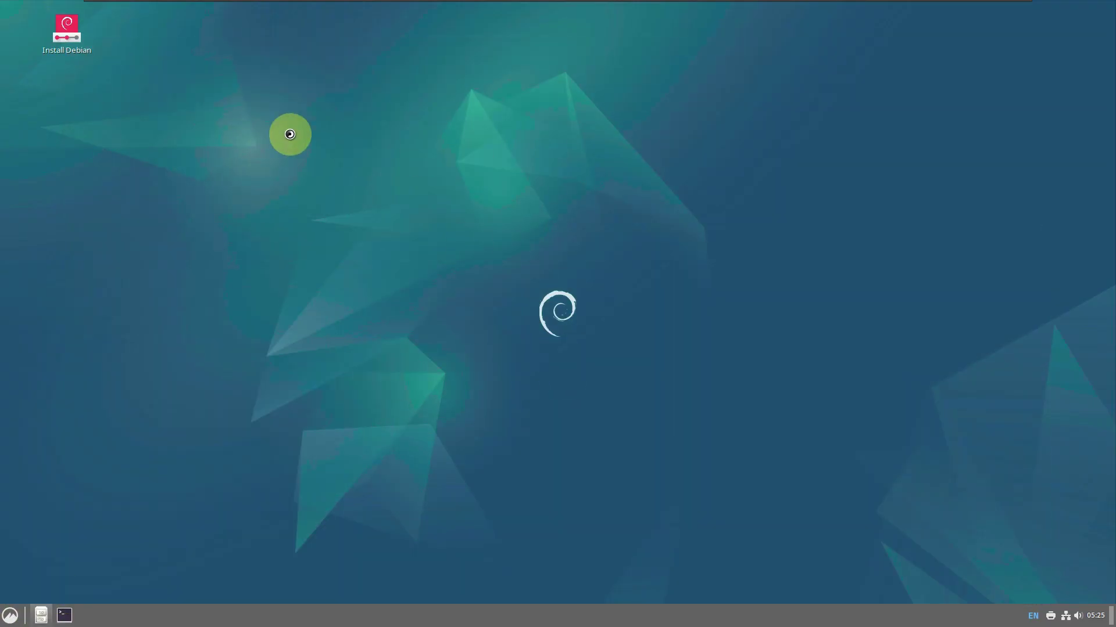
# View the Nemo file manager's About information, then close it and the Home window
pyautogui.click(236, 115)
pyautogui.click(252, 166)
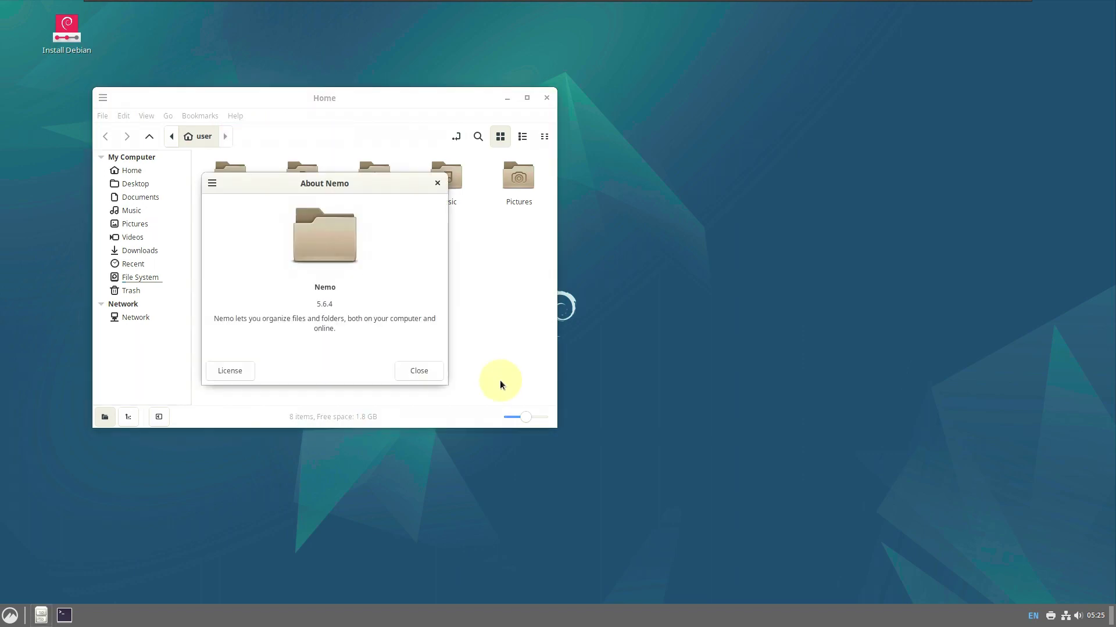
pyautogui.click(428, 374)
pyautogui.click(545, 99)
pyautogui.click(481, 370)
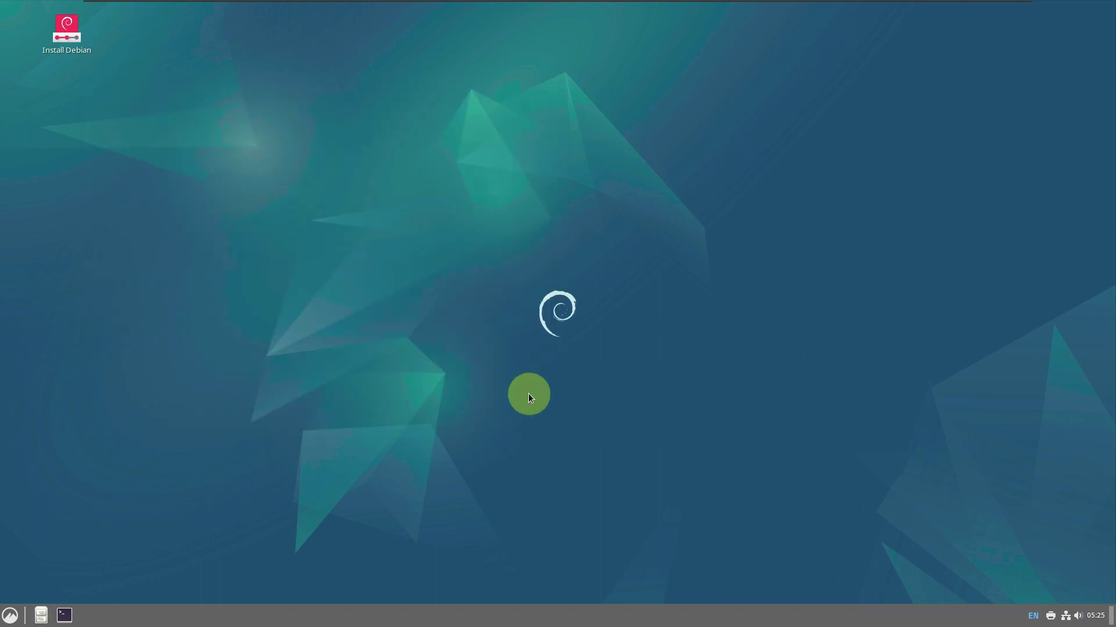
# Inspect the desktop Customize icon size and Desktop Settings, close them, and reopen the desktop menu
pyautogui.rightClick(401, 185)
pyautogui.click(445, 309)
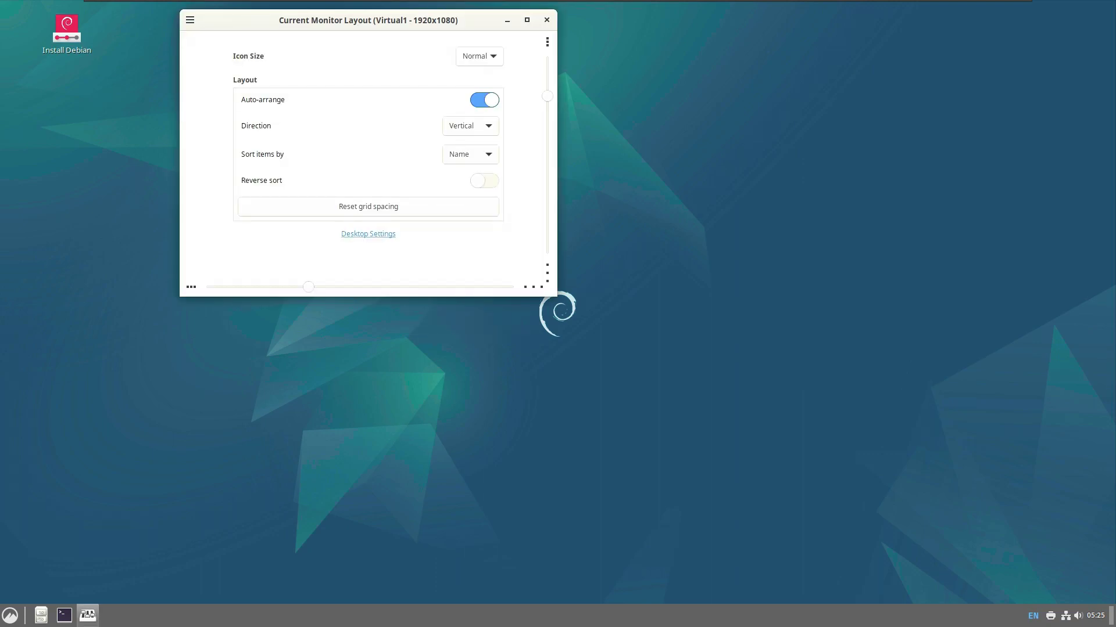
pyautogui.click(1059, 598)
pyautogui.moveTo(319, 23); pyautogui.dragTo(501, 108)
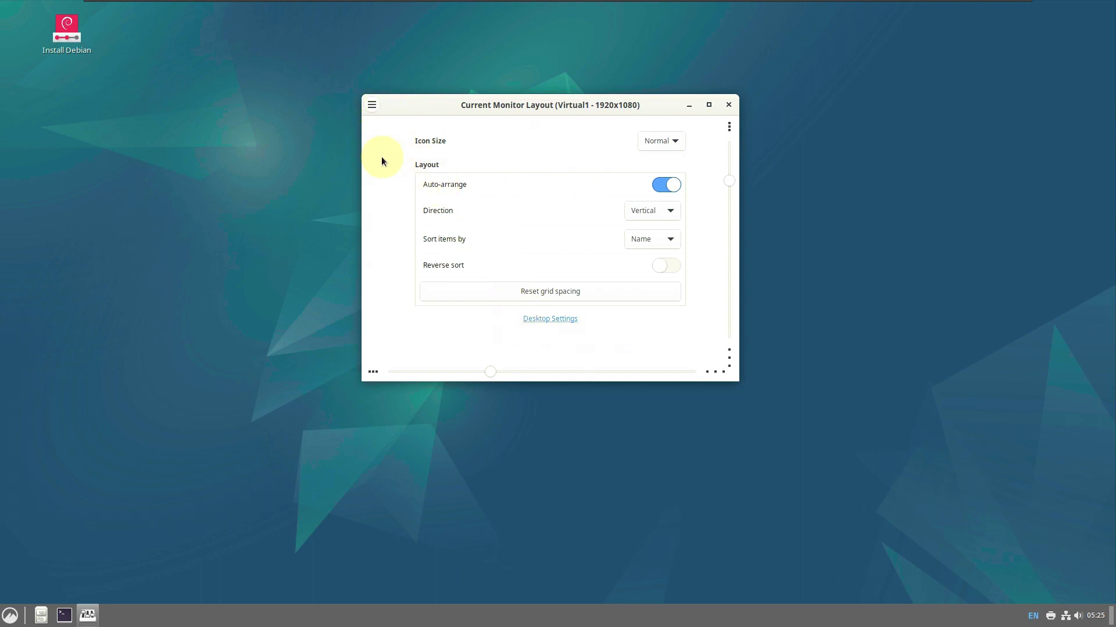
pyautogui.click(372, 105)
pyautogui.click(661, 140)
pyautogui.click(660, 141)
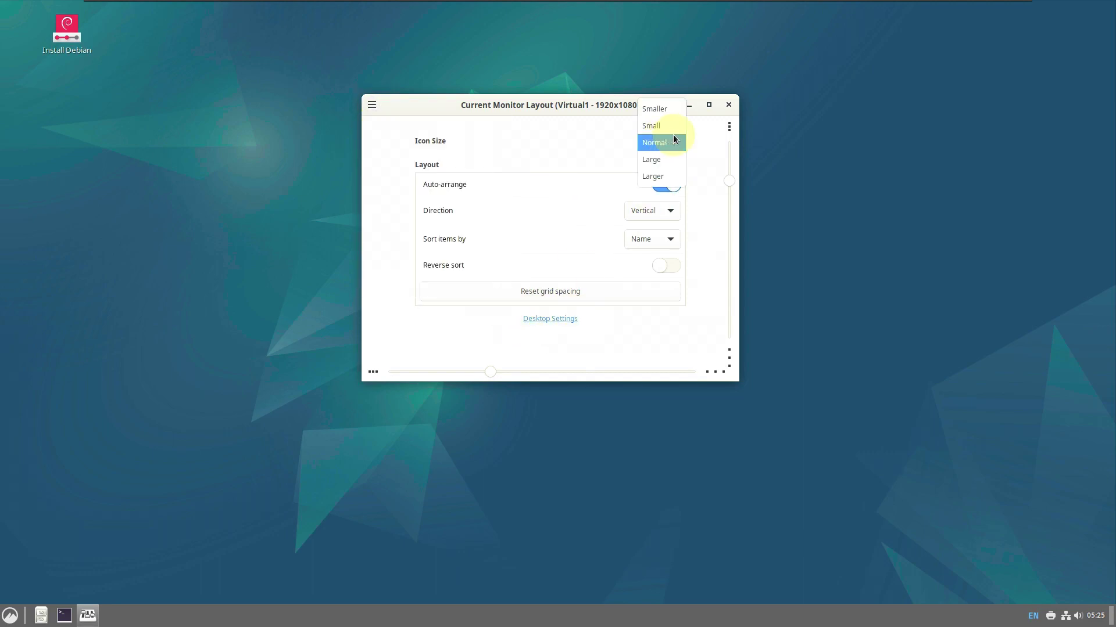
pyautogui.click(569, 319)
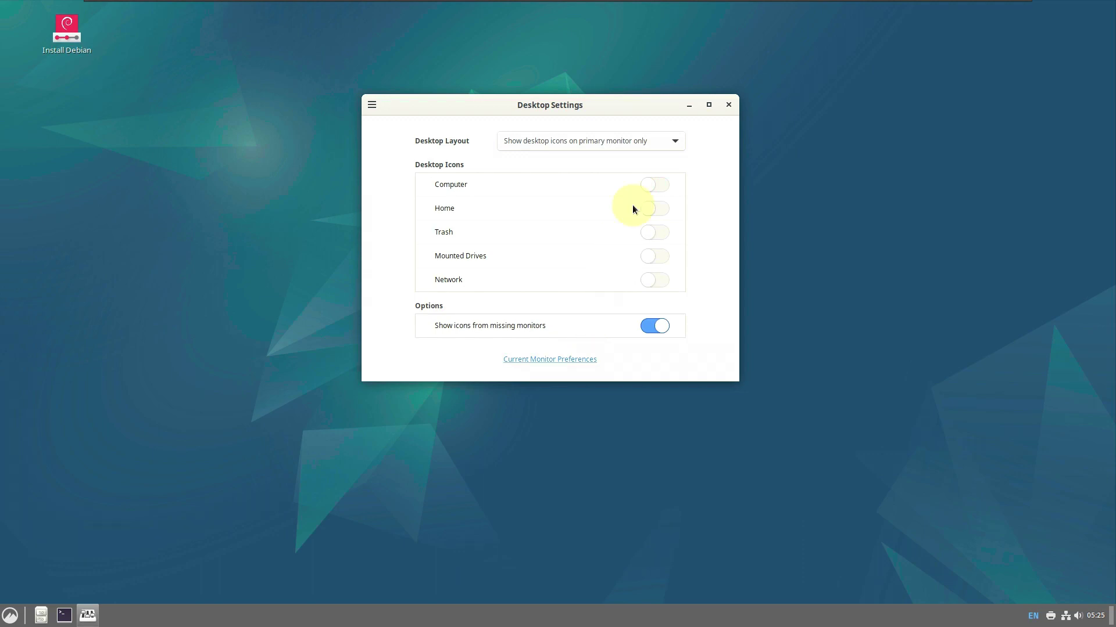
pyautogui.press('Escape')
pyautogui.rightClick(373, 118)
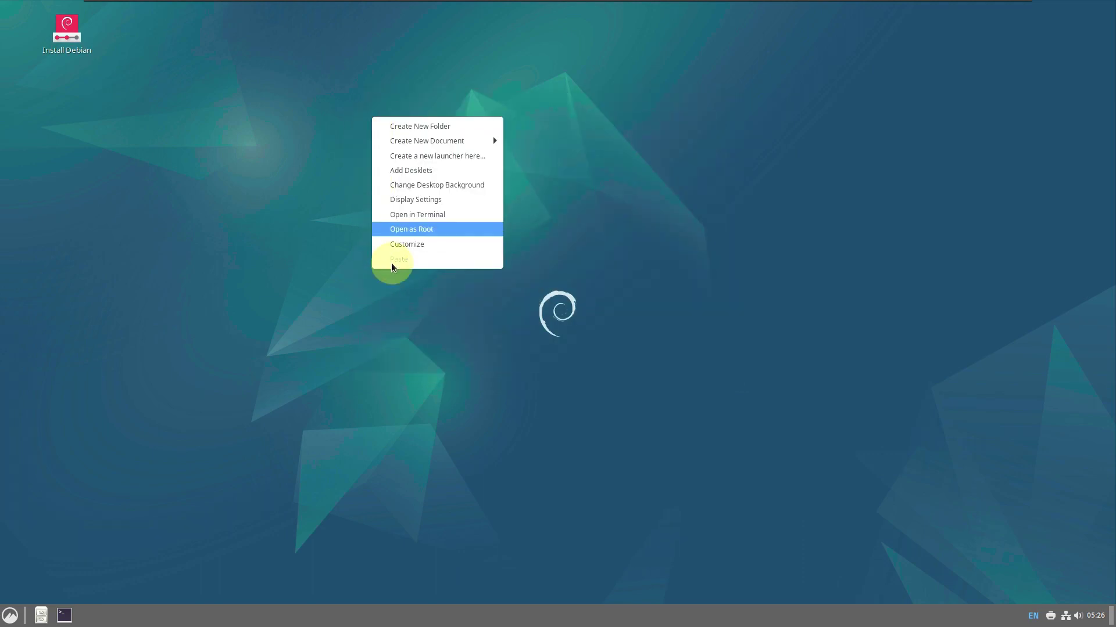
# Open Change Desktop Background, view the Blobs images and Settings, then show the Drool collection
pyautogui.click(427, 186)
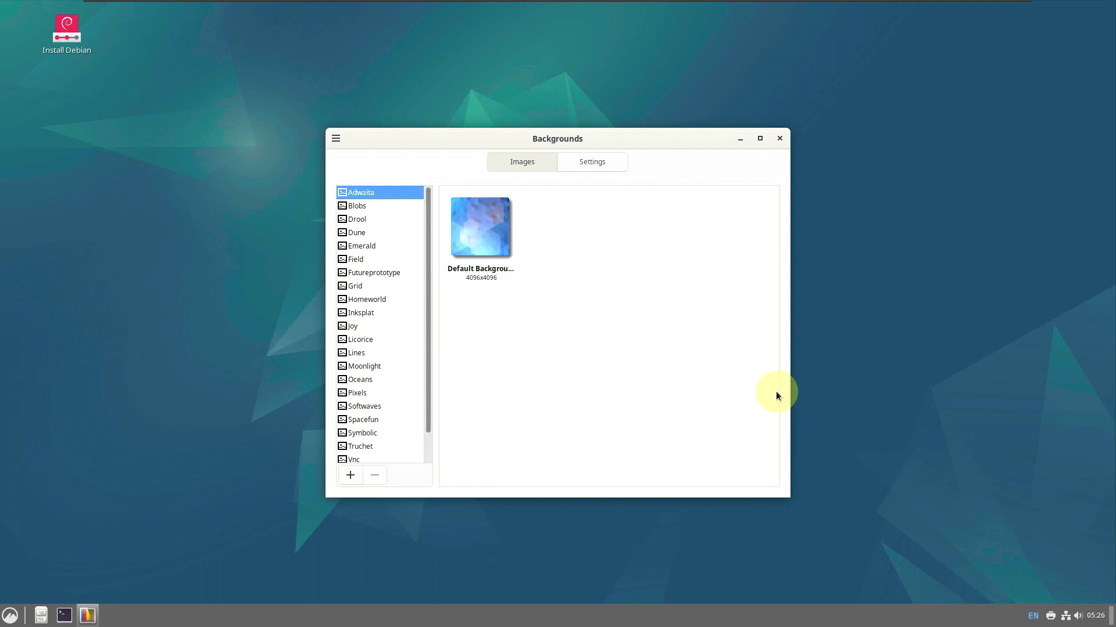
pyautogui.click(378, 207)
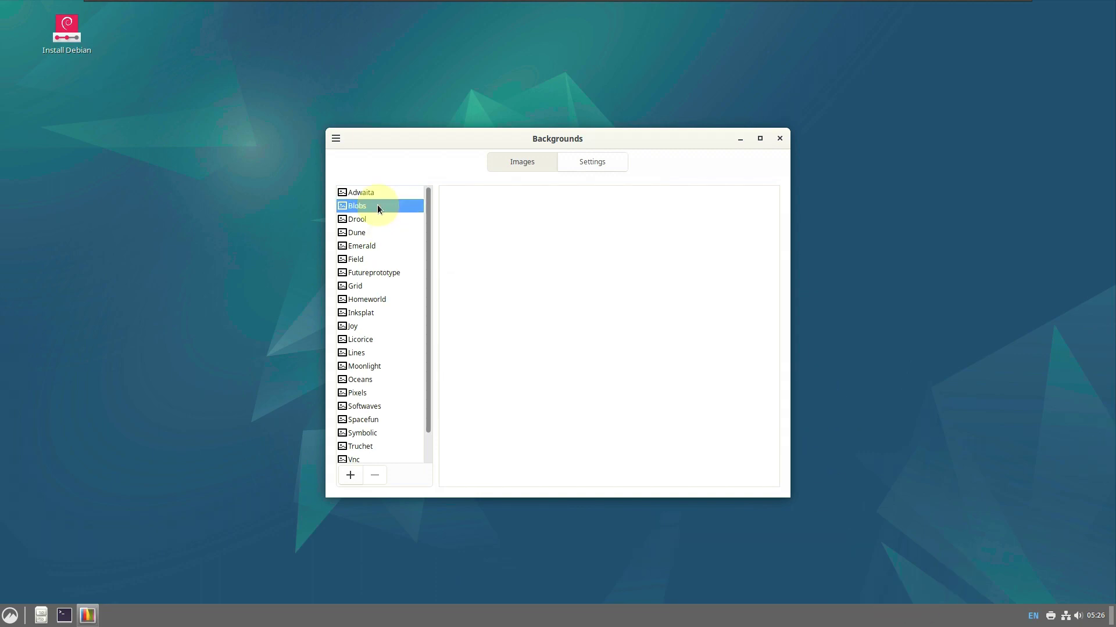
pyautogui.click(587, 162)
pyautogui.click(521, 161)
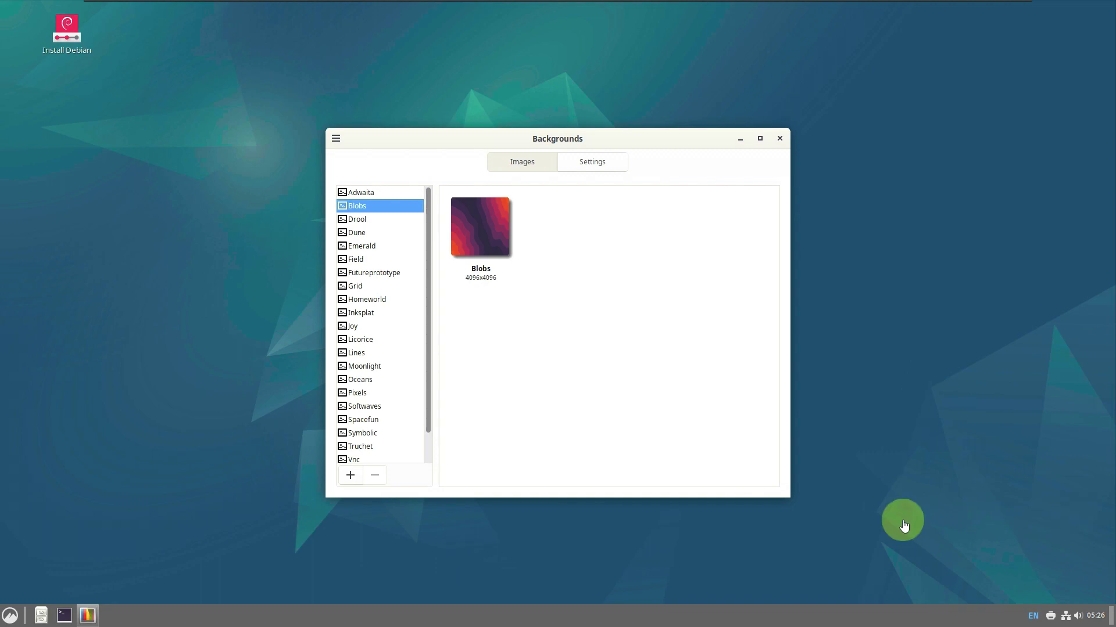
pyautogui.click(376, 193)
pyautogui.click(378, 207)
pyautogui.click(373, 219)
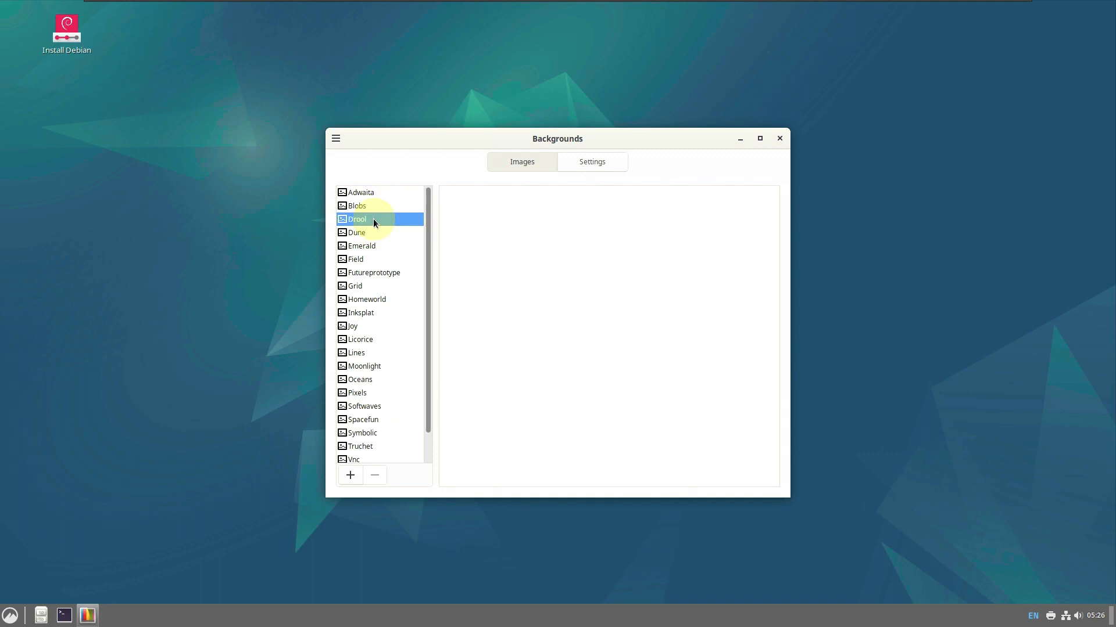
# Maximize the background chooser and browse Pictures, Wood, Vnc, Truchet, Symbolic and Spacefun
pyautogui.click(759, 138)
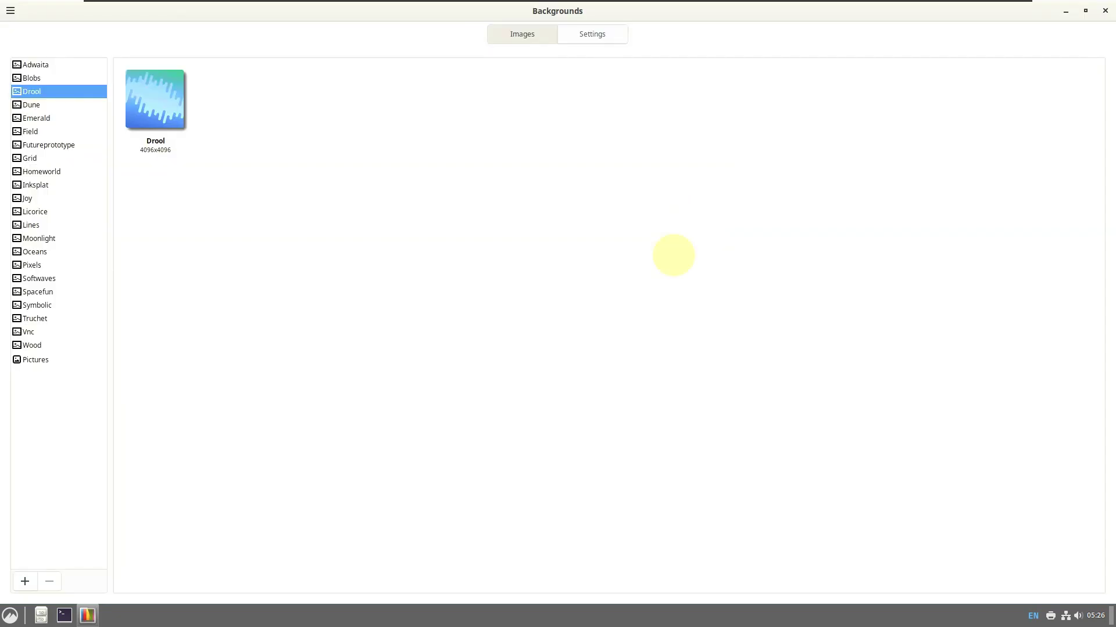
pyautogui.click(51, 362)
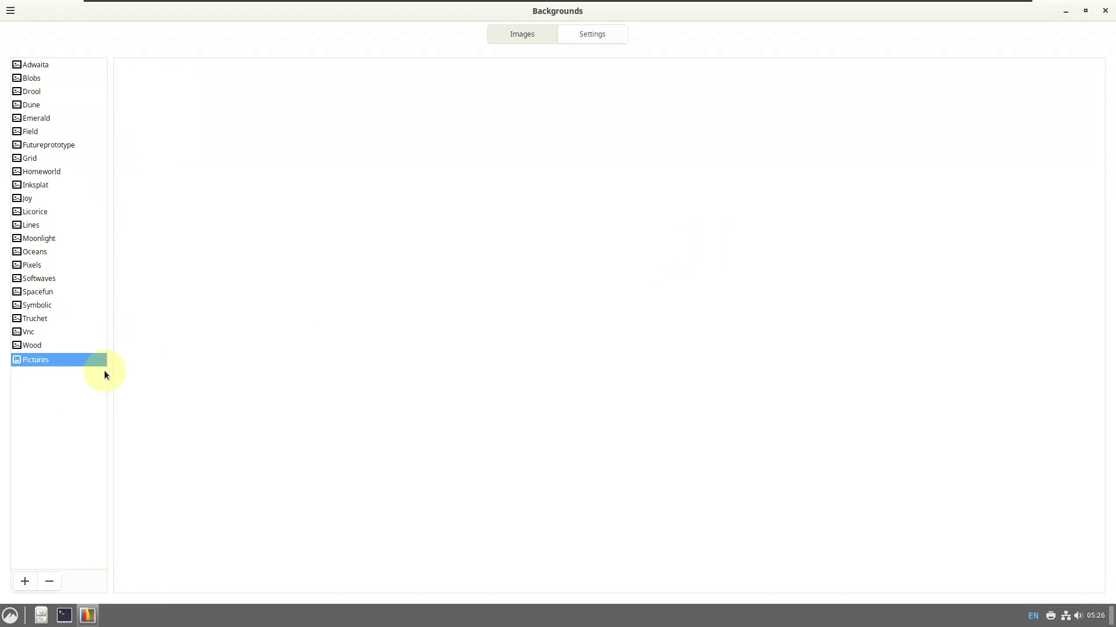
pyautogui.click(51, 347)
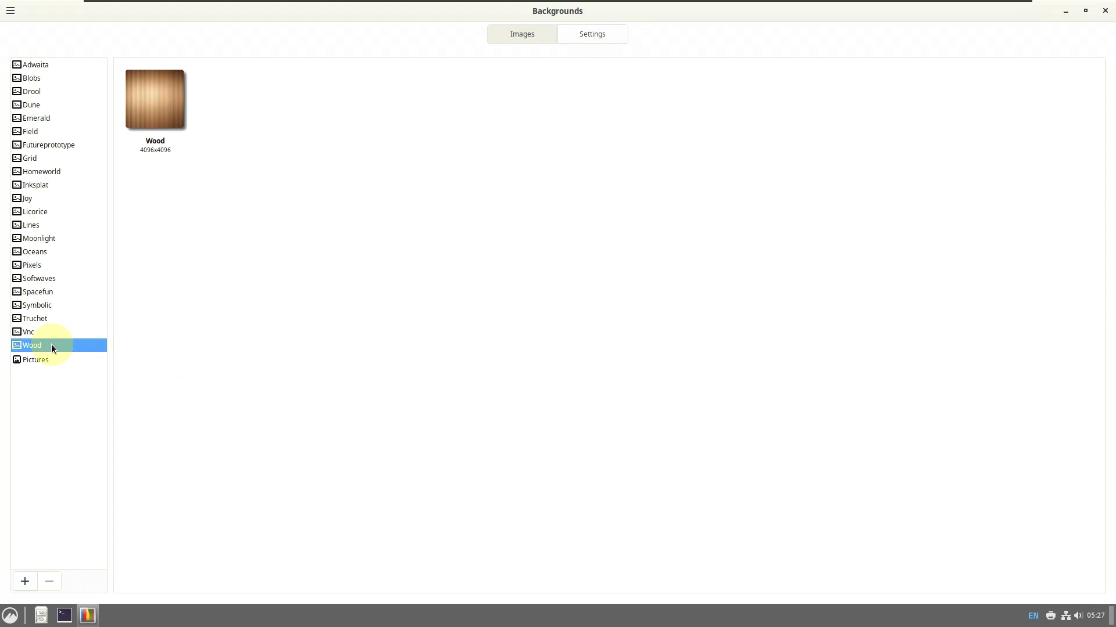
pyautogui.click(24, 335)
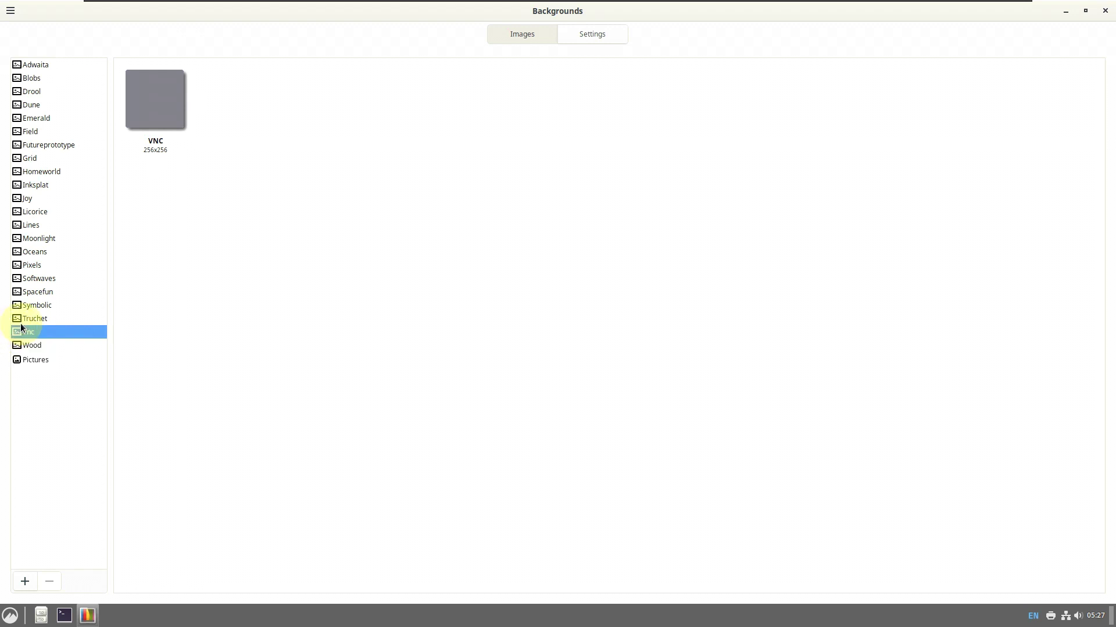
pyautogui.click(78, 318)
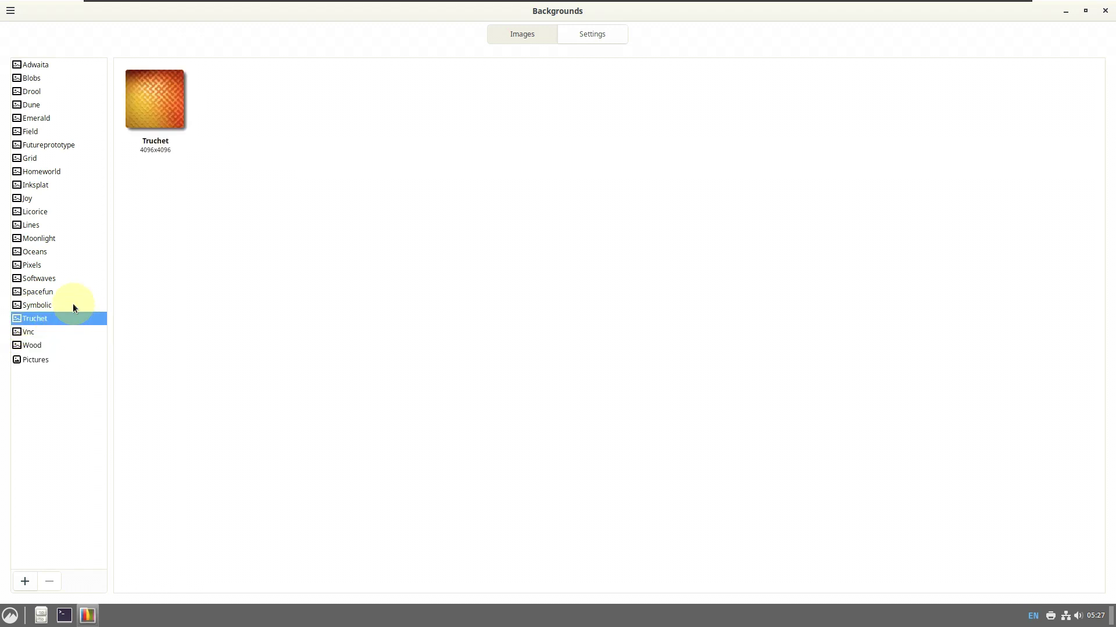
pyautogui.click(72, 303)
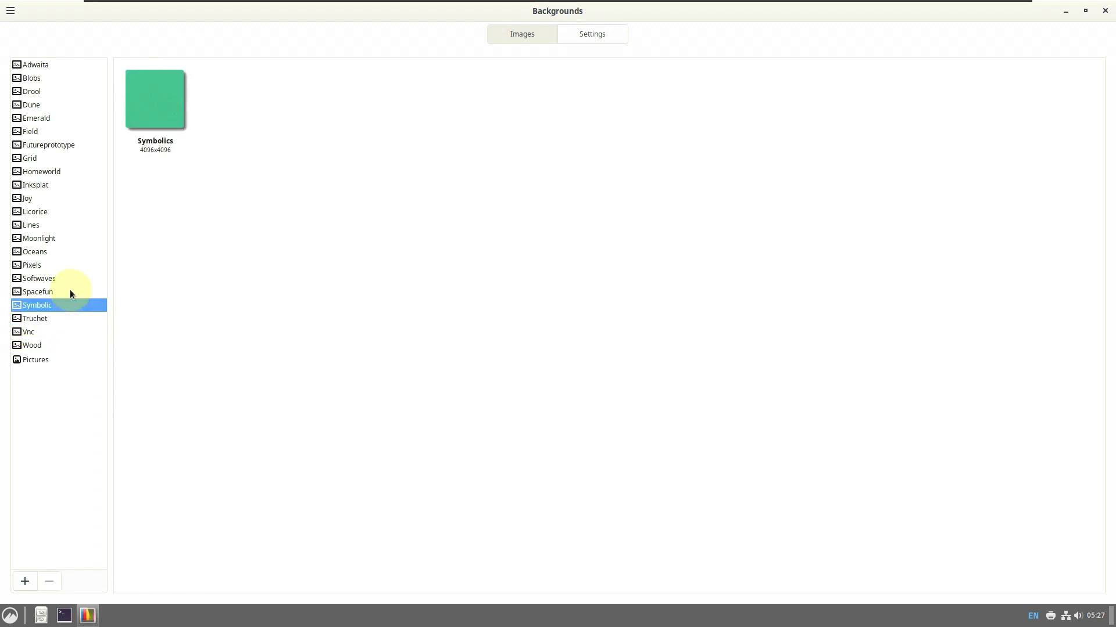
pyautogui.click(71, 293)
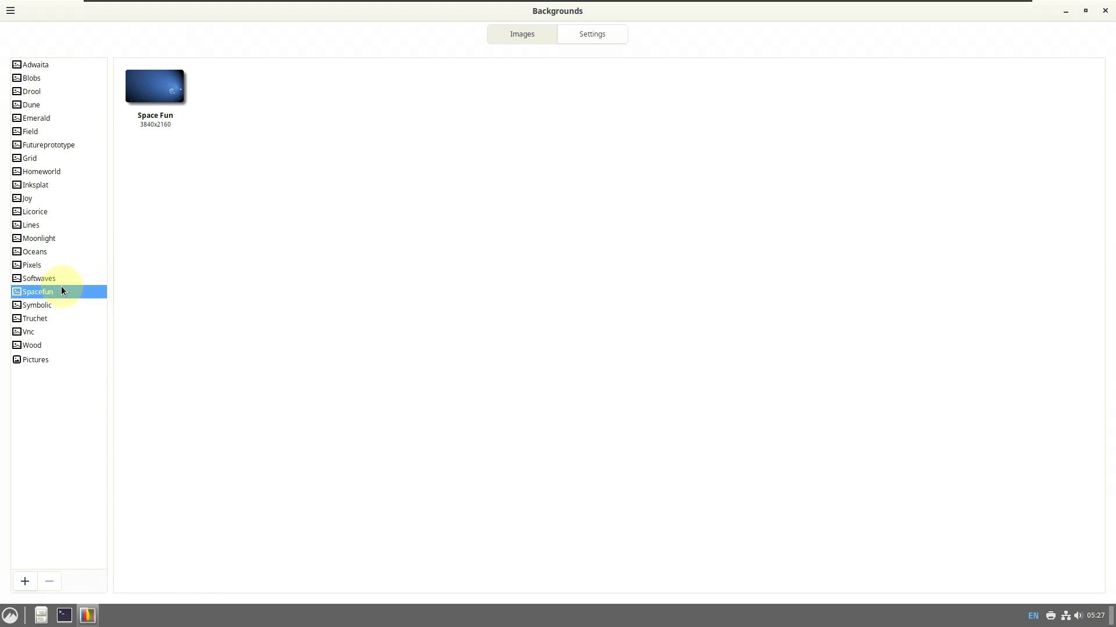
# Browse Softwaves, Pixels, Oceans, Moonlight and Lines, then close the background chooser
pyautogui.click(55, 282)
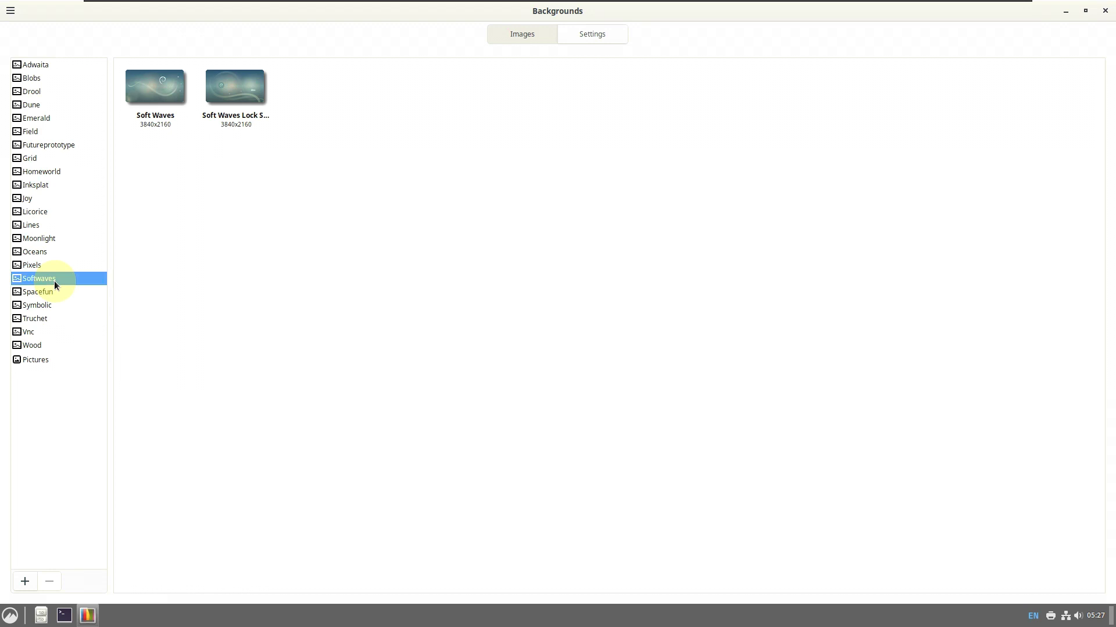
pyautogui.click(36, 267)
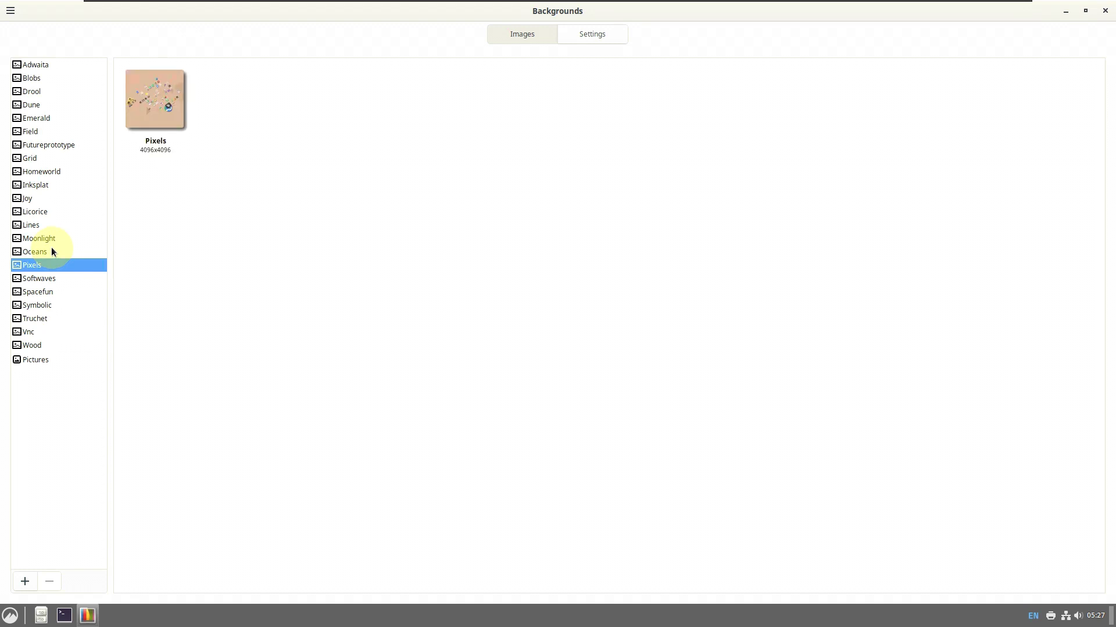
pyautogui.click(26, 252)
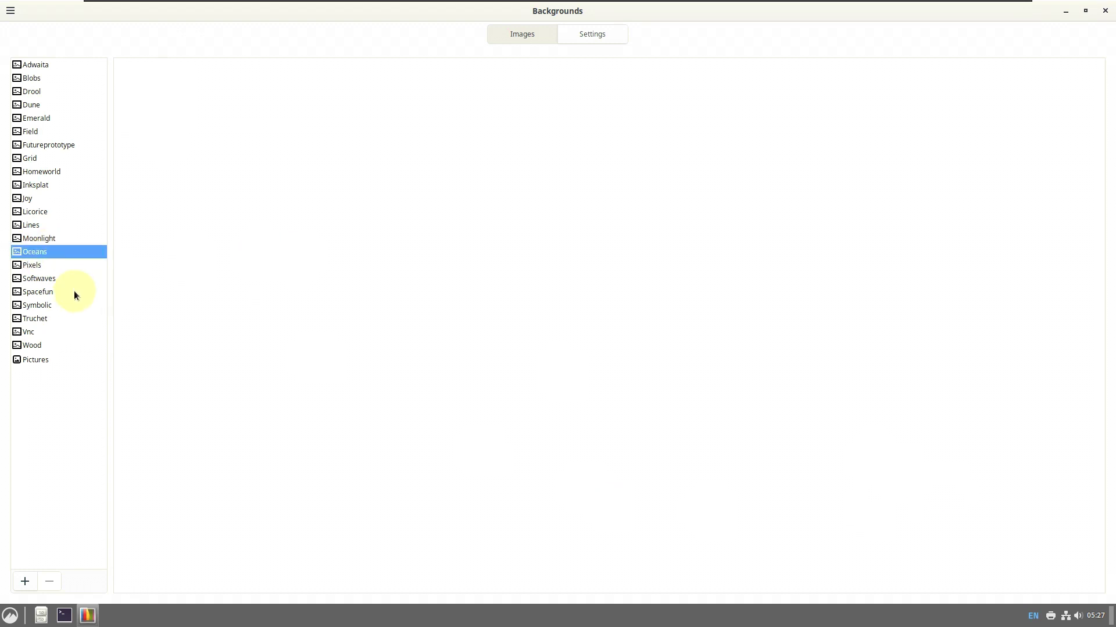
pyautogui.click(65, 240)
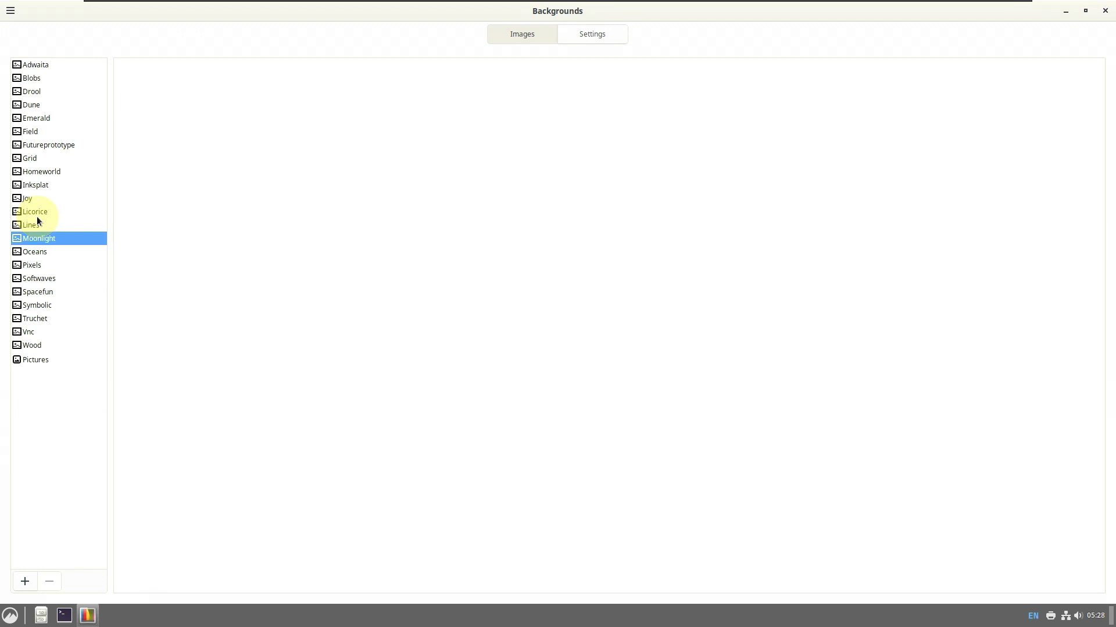
pyautogui.press('Up')
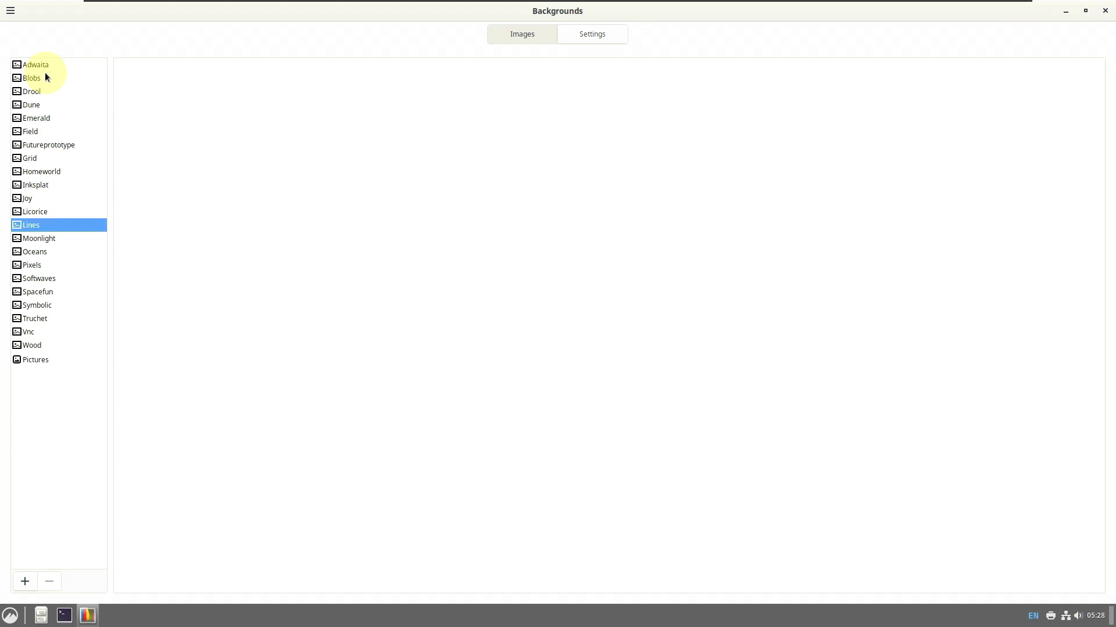
pyautogui.click(1106, 11)
# Launch Image Viewer from the Cinnamon menu's All Applications list
pyautogui.click(10, 615)
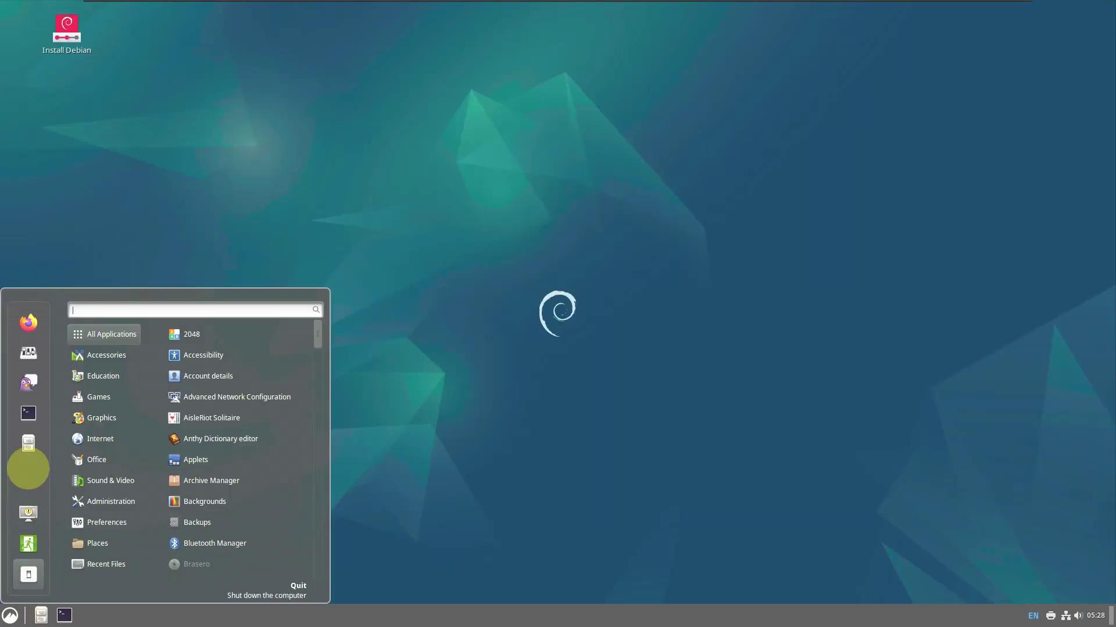
pyautogui.scroll(-5, 210, 356)
pyautogui.scroll(-4, 207, 360)
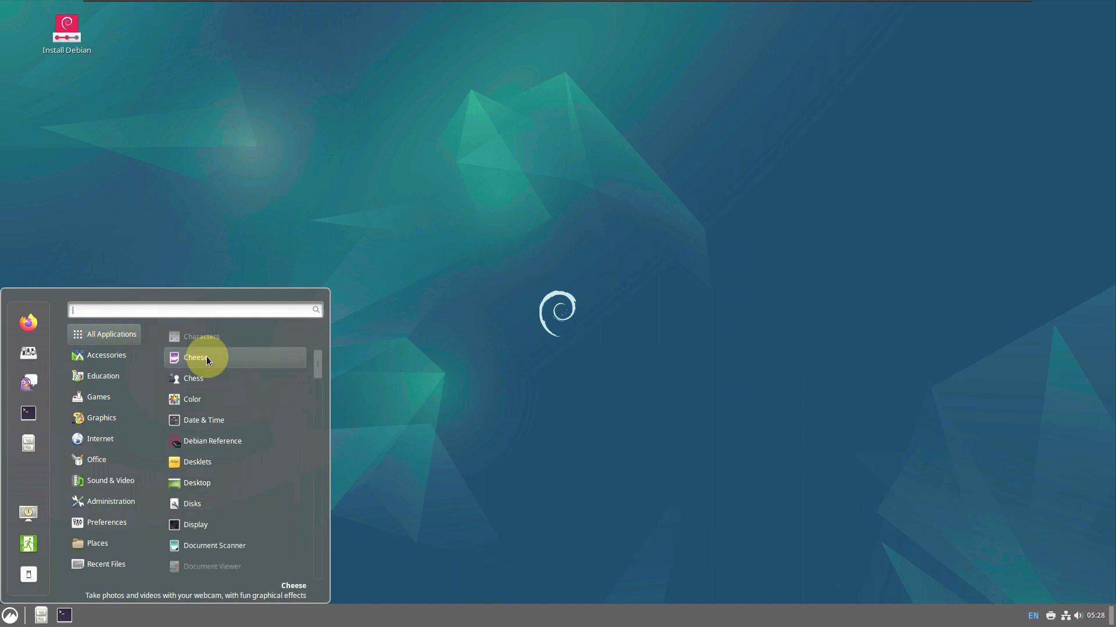
pyautogui.scroll(-4, 207, 359)
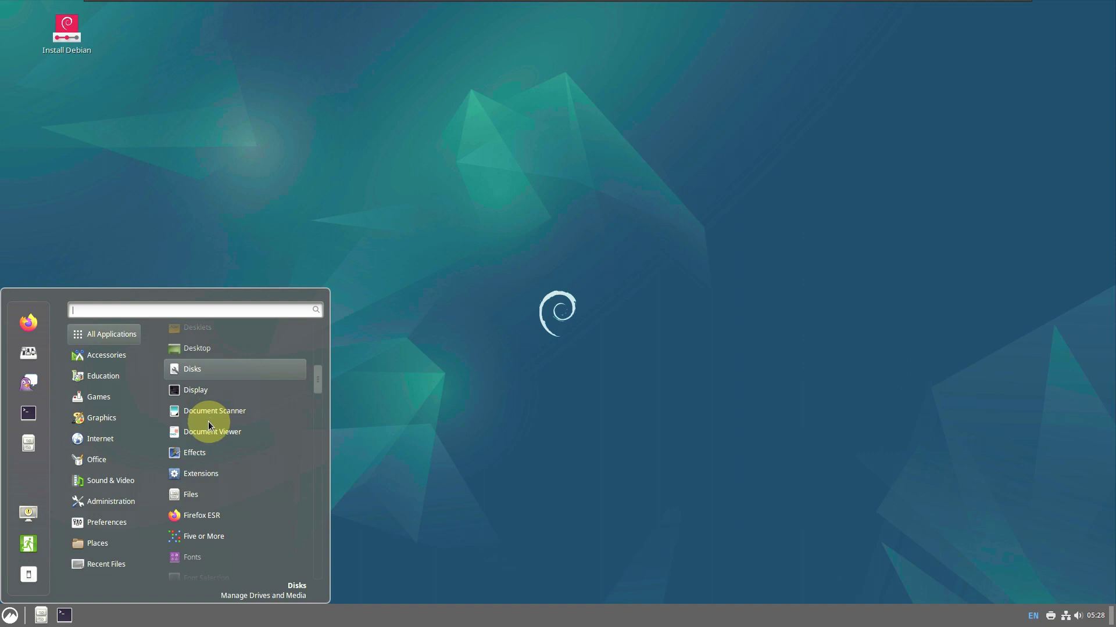
pyautogui.scroll(-10, 209, 418)
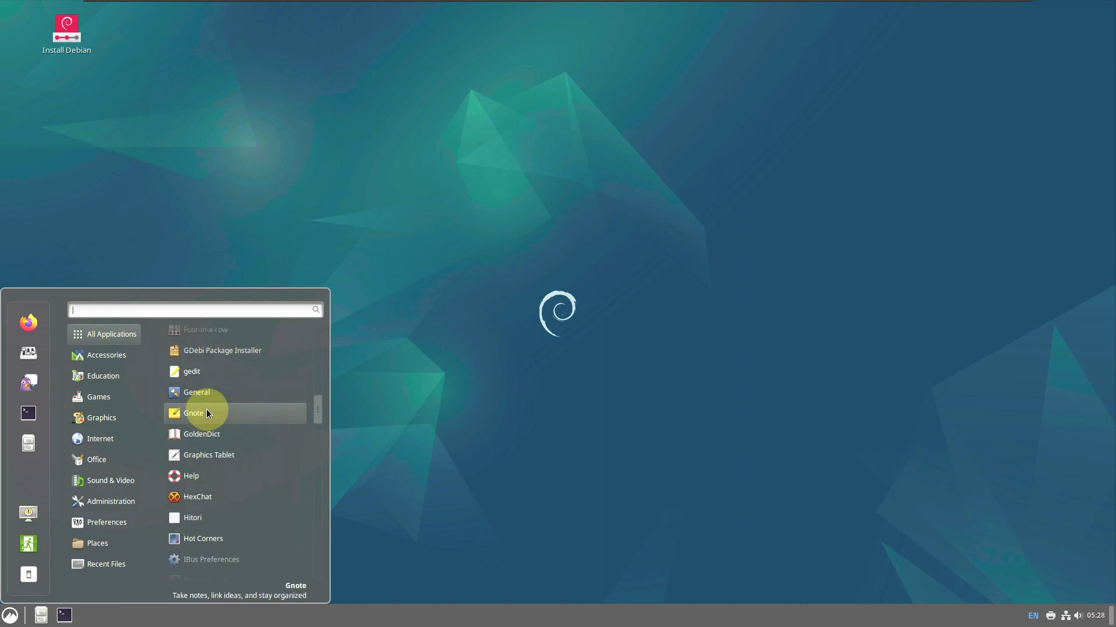
pyautogui.scroll(-1, 210, 430)
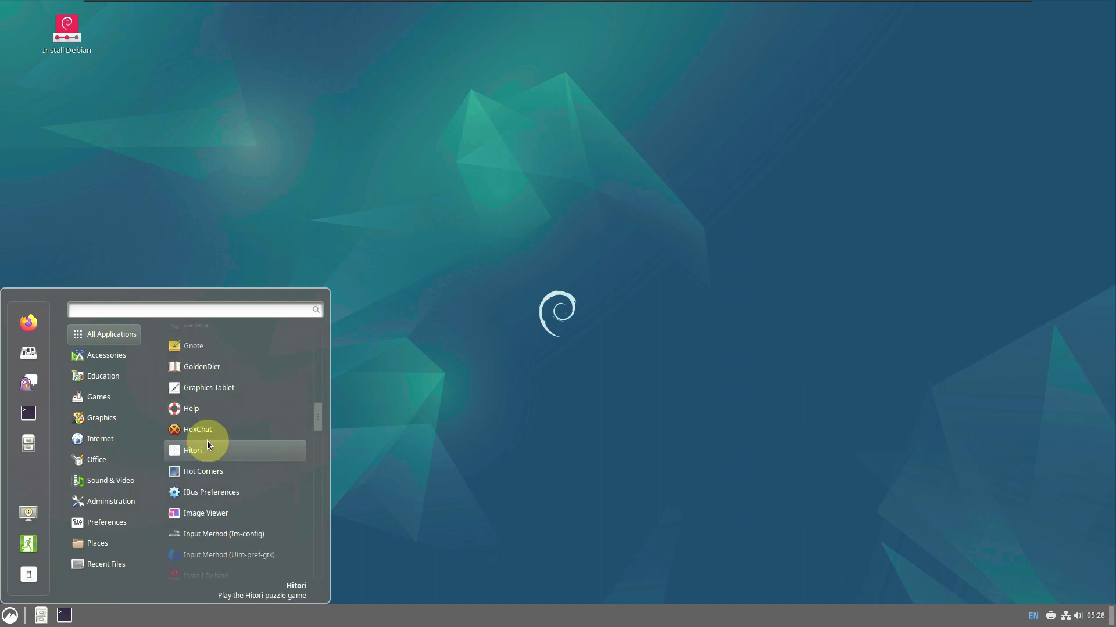
pyautogui.scroll(-1, 196, 416)
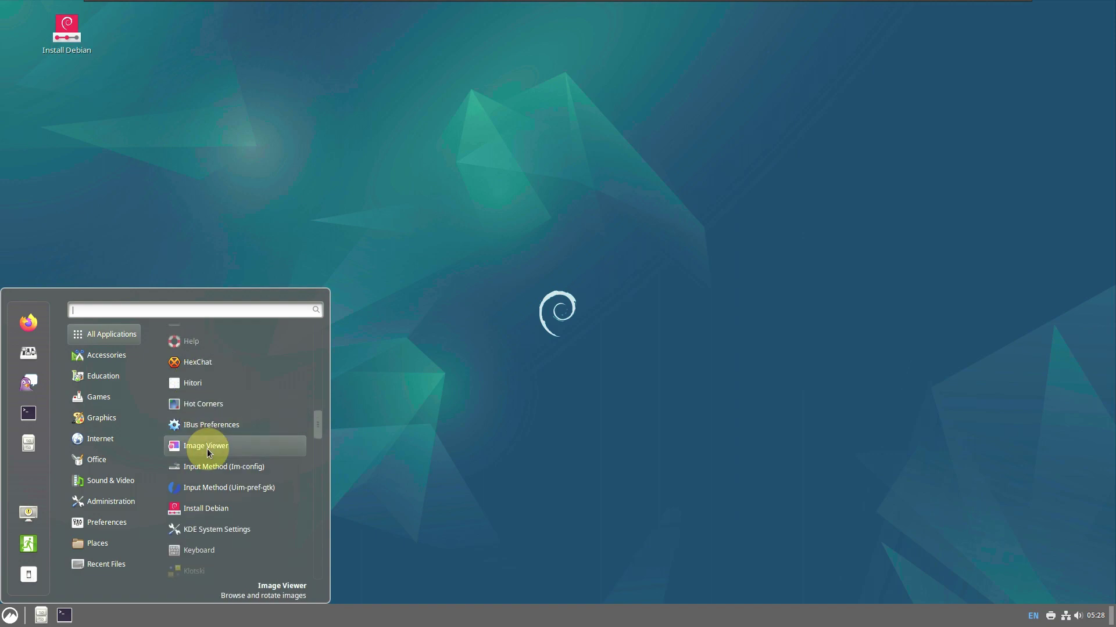
pyautogui.click(199, 451)
# Launch the Themes settings from the Cinnamon menu
pyautogui.click(17, 617)
pyautogui.scroll(-5, 241, 456)
pyautogui.scroll(-3, 228, 433)
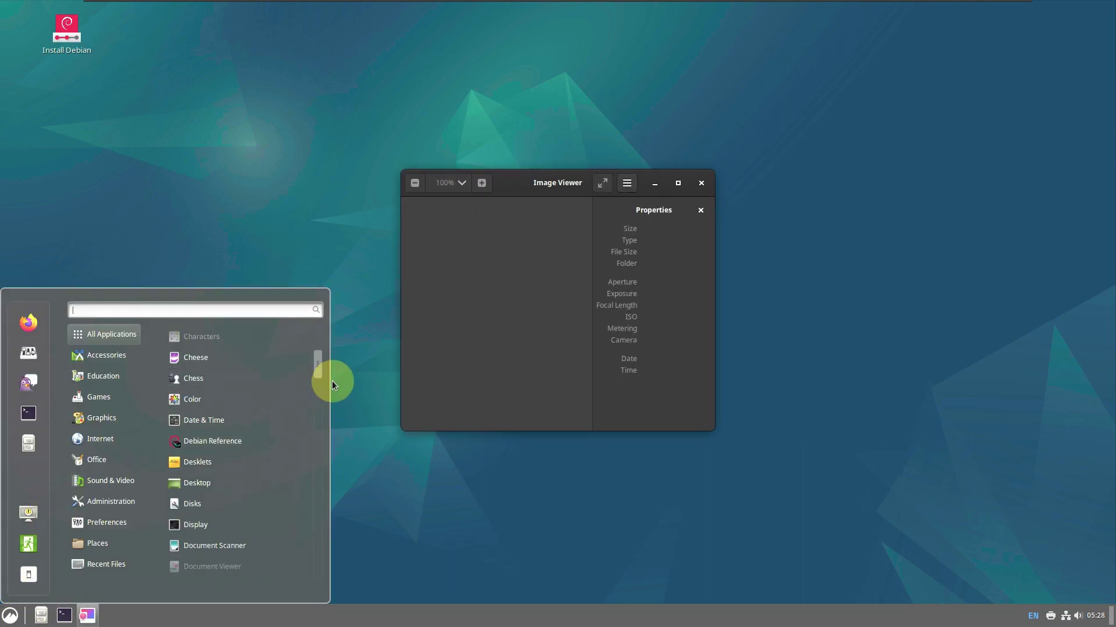
pyautogui.moveTo(316, 393); pyautogui.dragTo(309, 591)
pyautogui.scroll(3, 192, 494)
pyautogui.scroll(3, 211, 418)
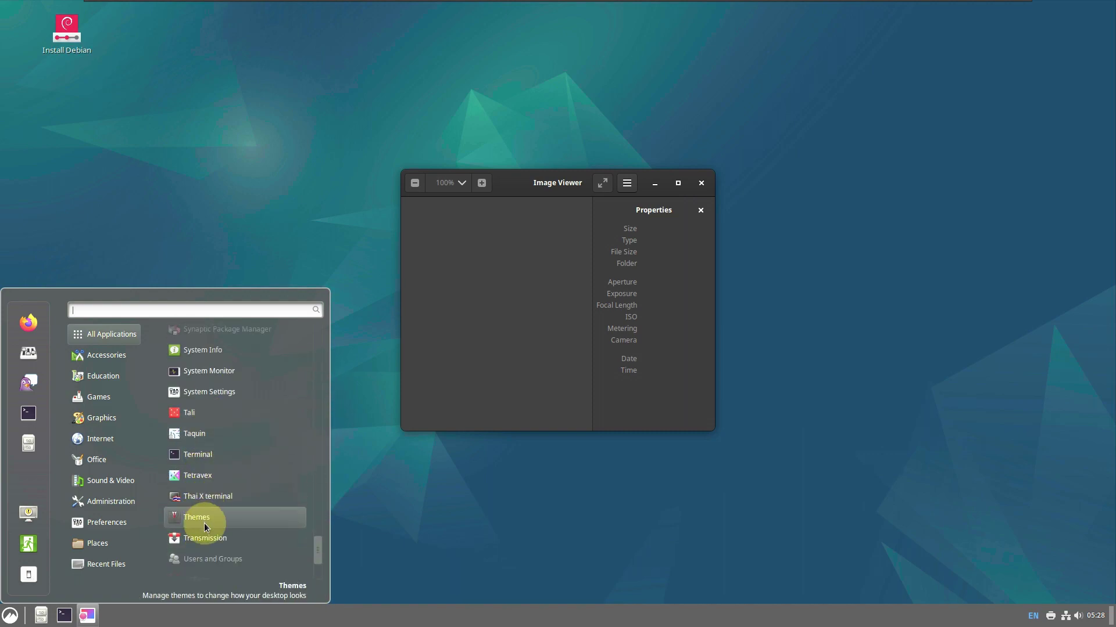
pyautogui.click(204, 523)
# Reopen the Cinnamon menu and browse its Preferences entries
pyautogui.click(10, 616)
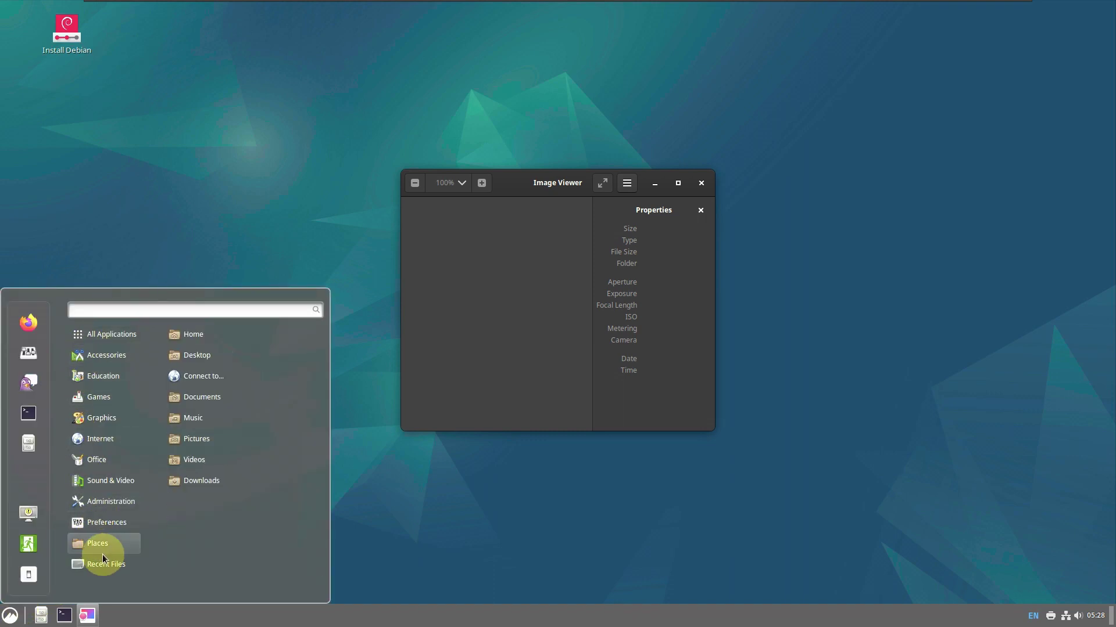
pyautogui.moveTo(100, 525)
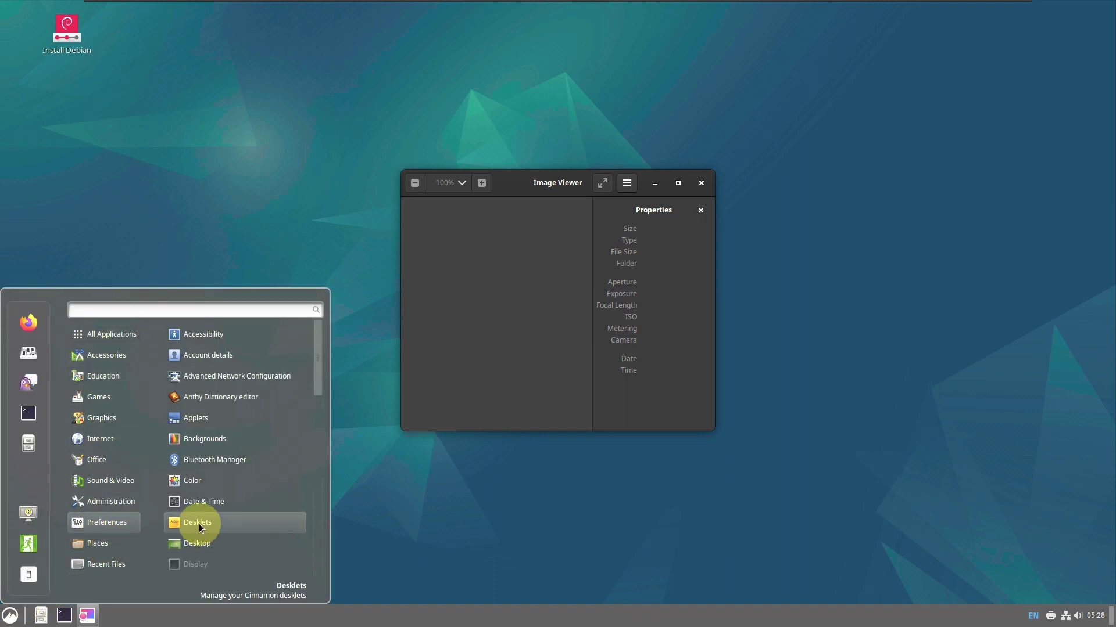
pyautogui.scroll(-3, 205, 532)
pyautogui.scroll(-10, 199, 528)
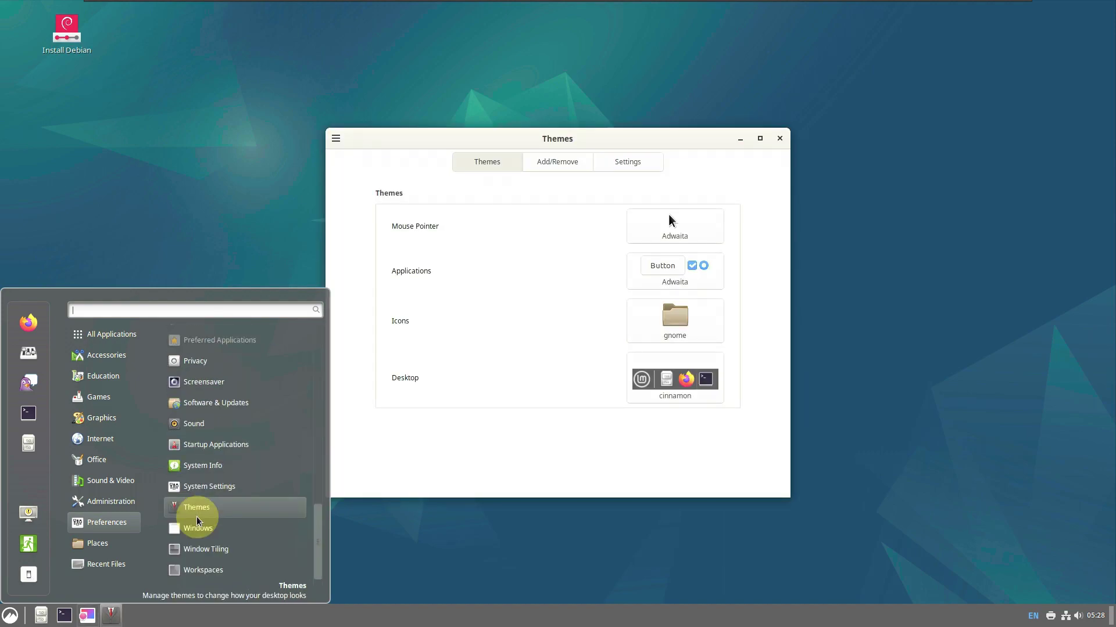
pyautogui.scroll(5, 195, 520)
# Launch Software & Updates and then the Privacy settings from Preferences
pyautogui.click(197, 504)
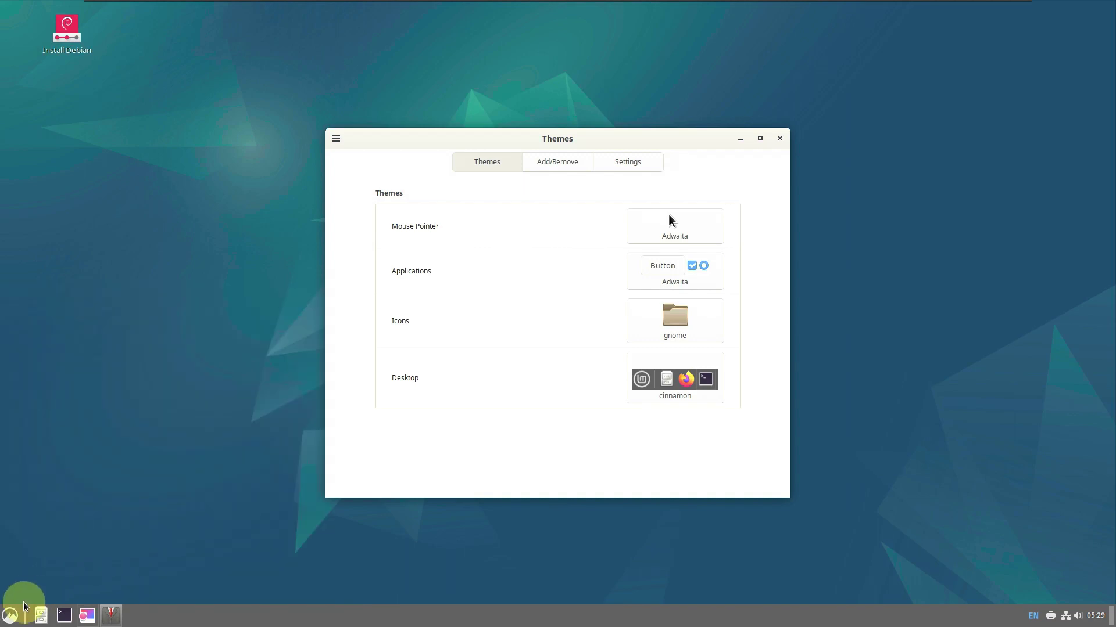
pyautogui.click(12, 614)
pyautogui.moveTo(107, 501)
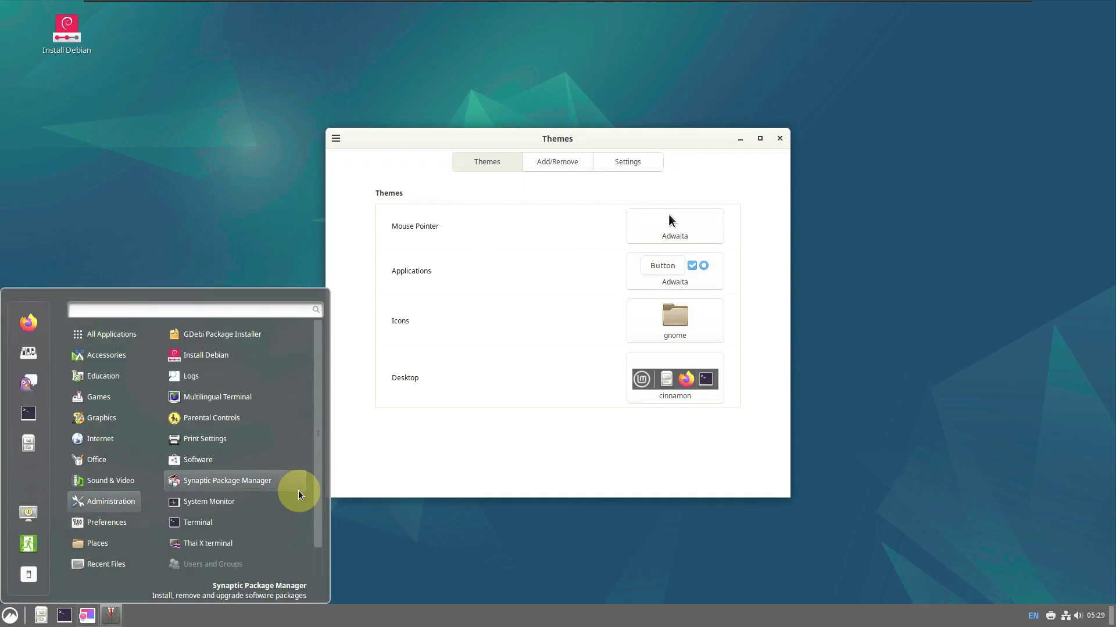
pyautogui.scroll(-10, 288, 508)
pyautogui.scroll(-6, 288, 508)
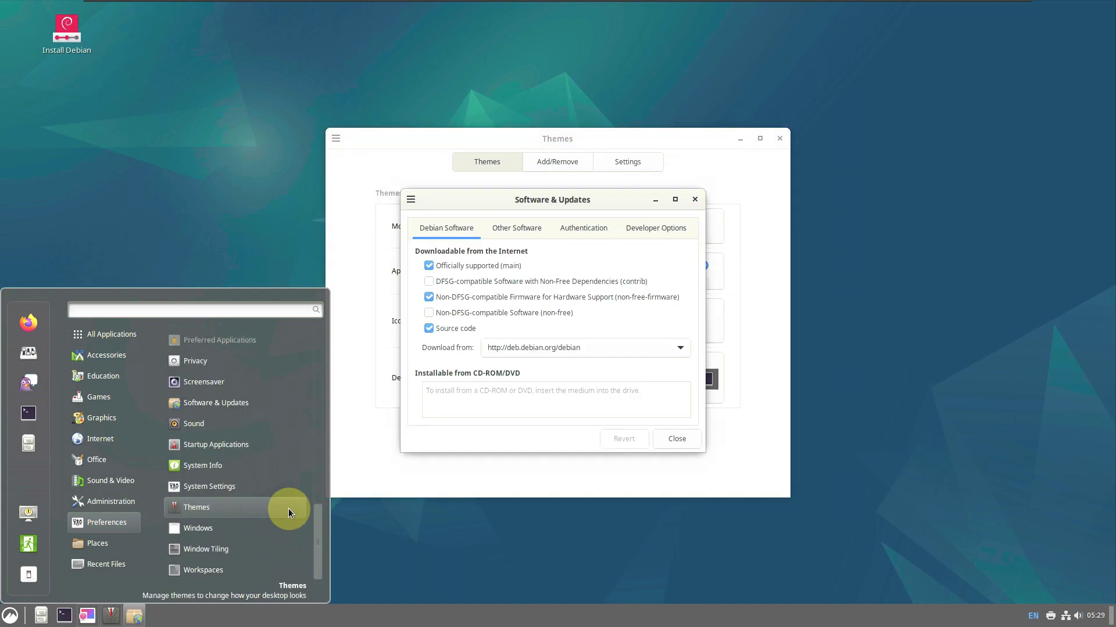
pyautogui.scroll(3, 267, 434)
pyautogui.click(245, 465)
# Launch the Applets settings and the Software store from Administration
pyautogui.click(12, 614)
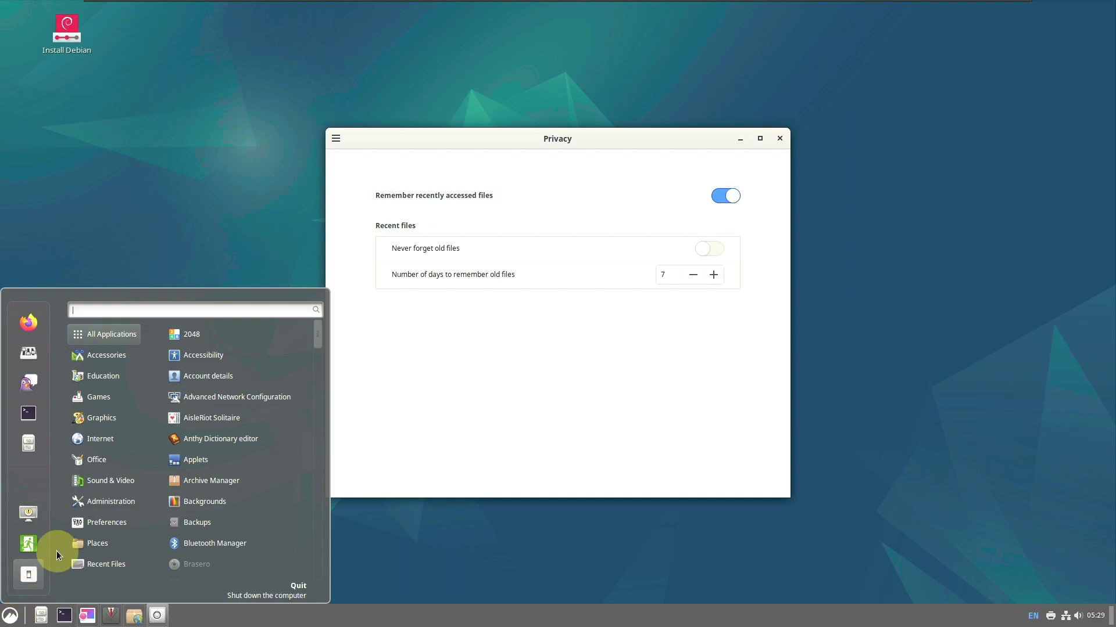
pyautogui.moveTo(102, 523)
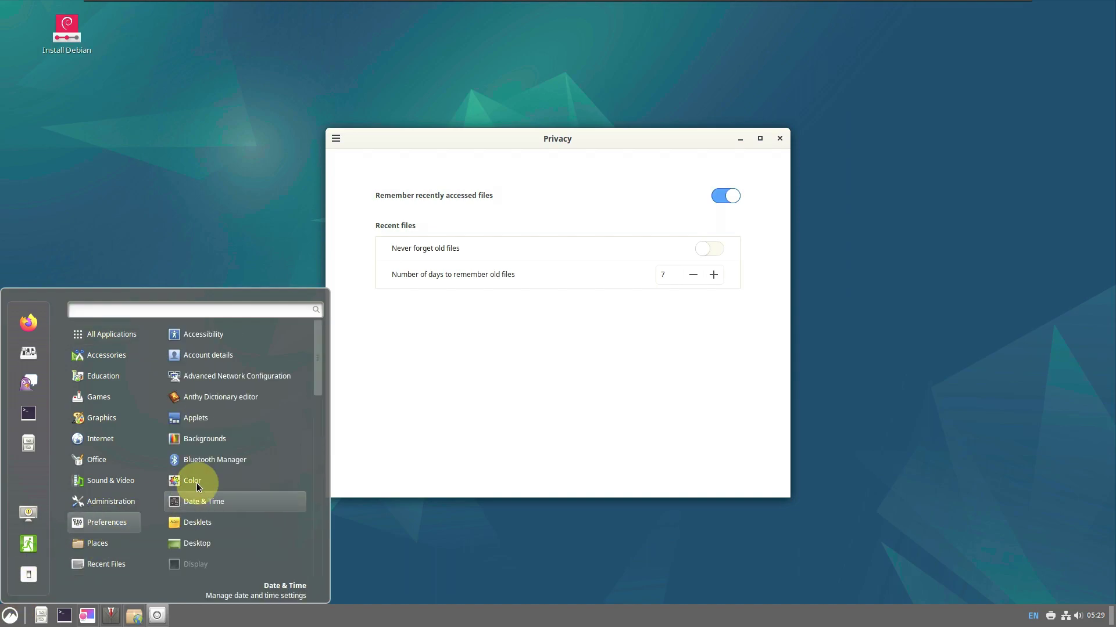
pyautogui.click(215, 417)
pyautogui.click(9, 615)
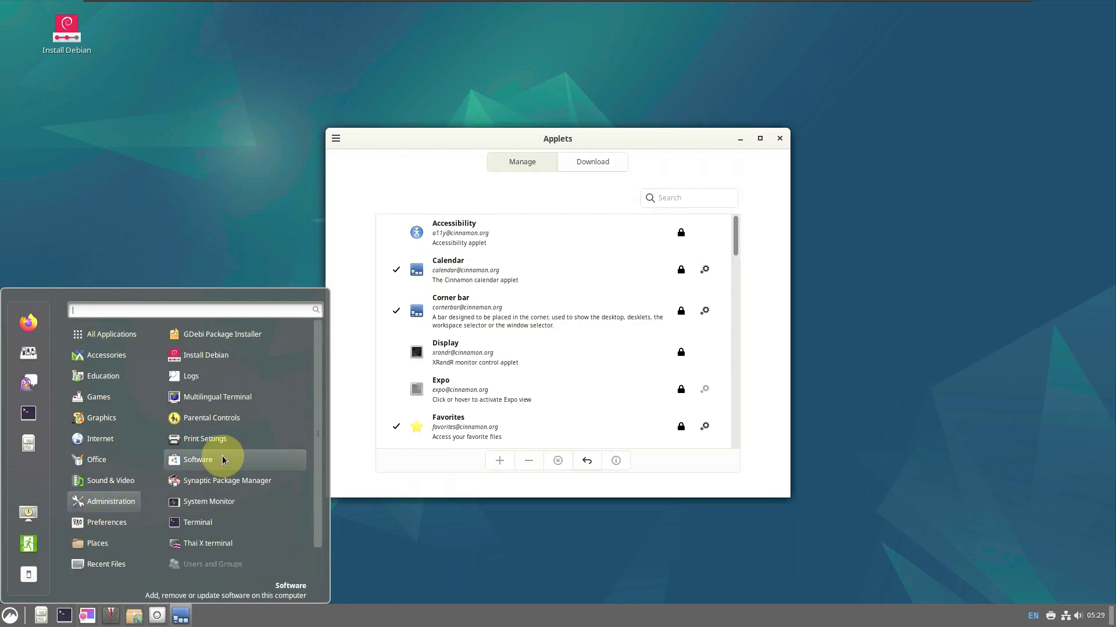
pyautogui.click(223, 456)
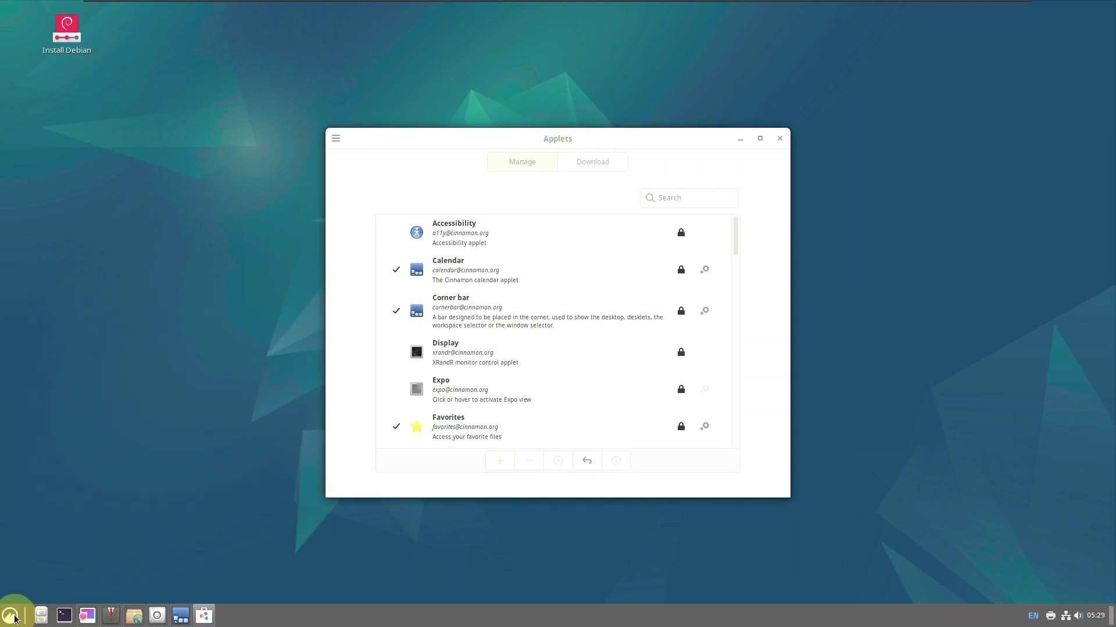
pyautogui.click(10, 615)
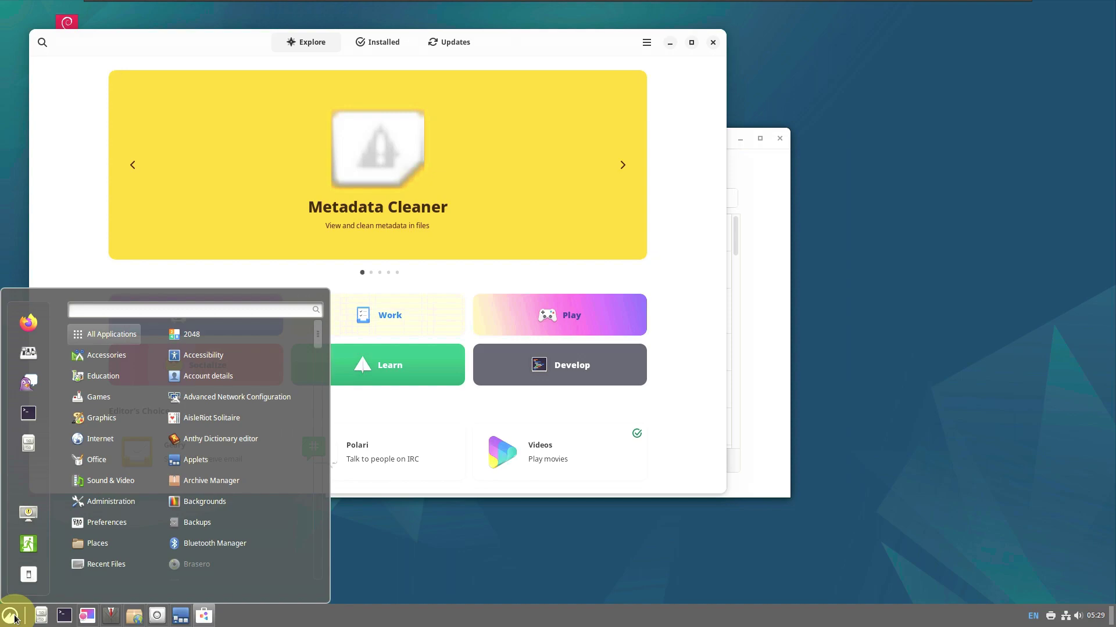
# Launch KDE System Settings from the application menu
pyautogui.moveTo(110, 519)
pyautogui.scroll(-2, 211, 522)
pyautogui.scroll(-8, 211, 522)
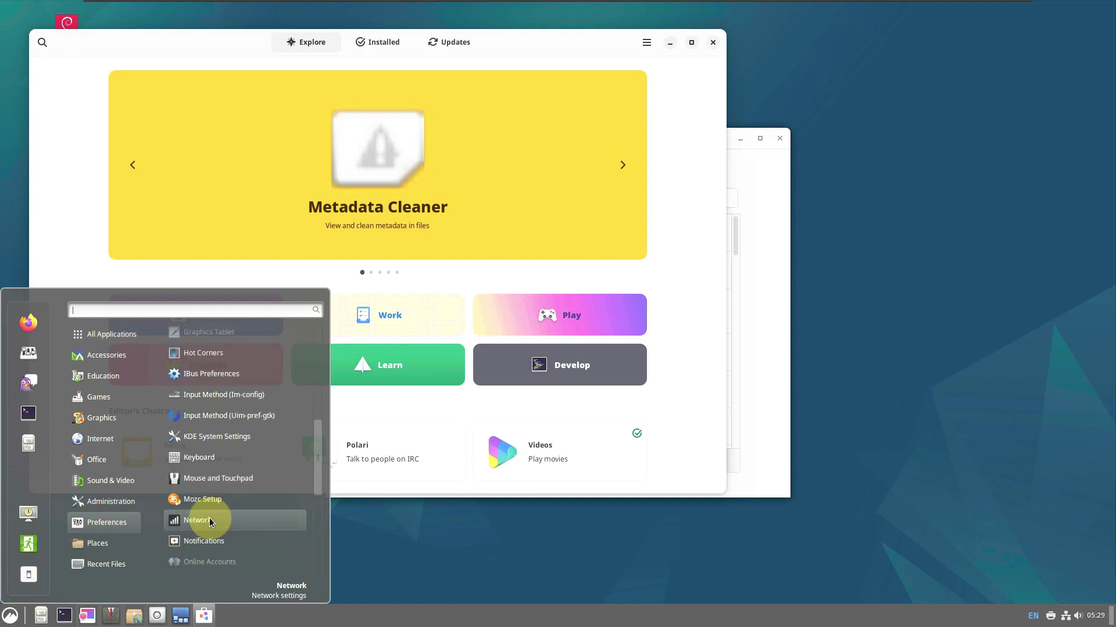
pyautogui.click(11, 616)
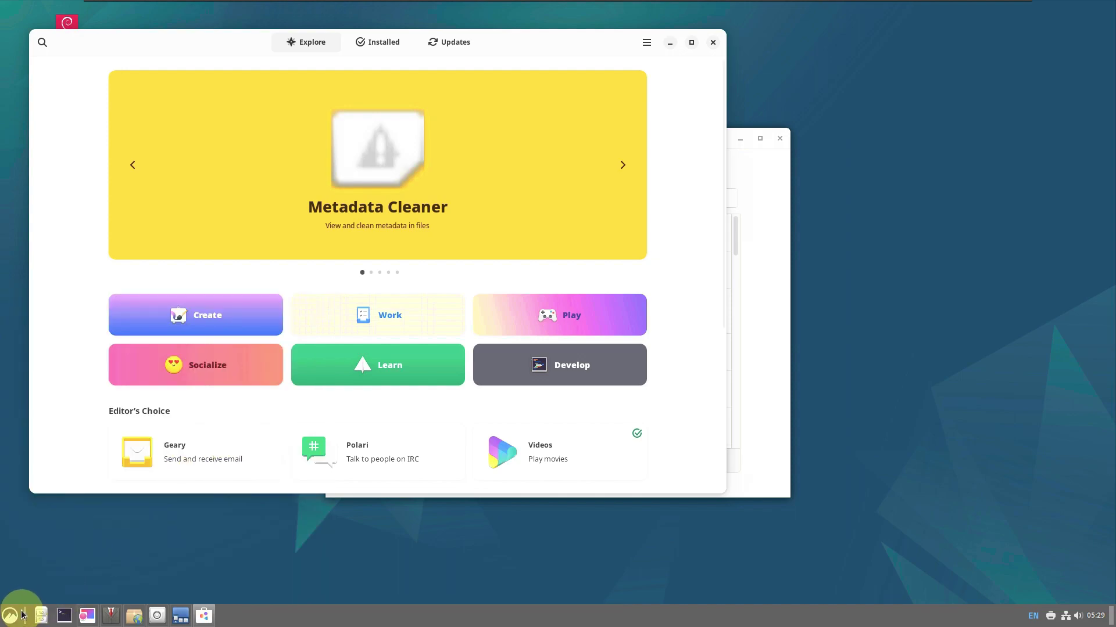
# Launch Synaptic Package Manager from the Administration category
pyautogui.click(10, 615)
pyautogui.click(115, 479)
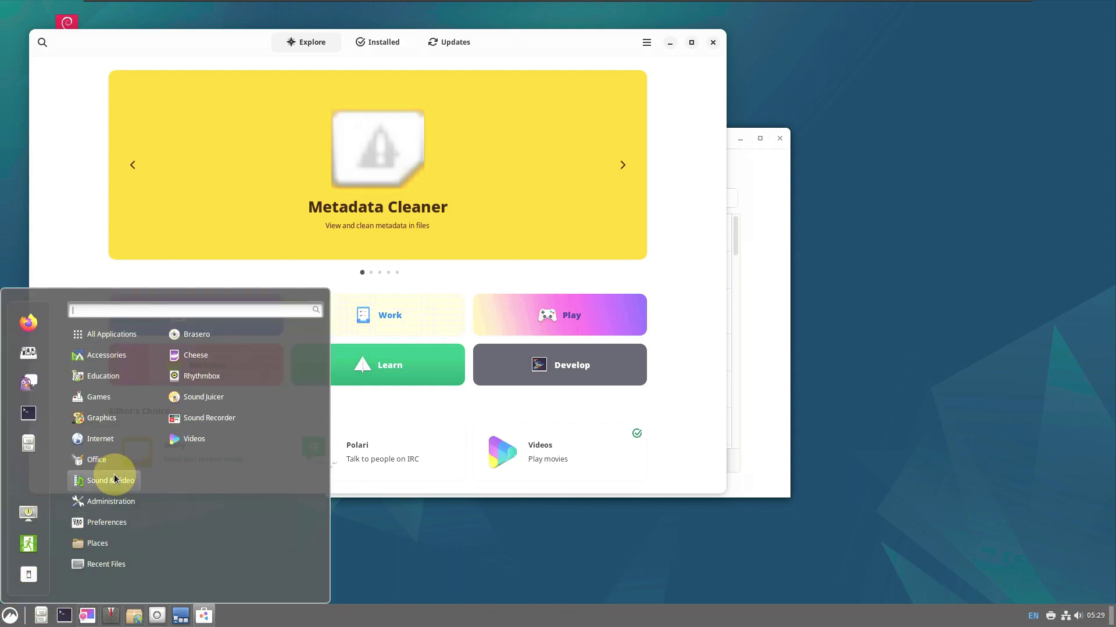
pyautogui.click(116, 502)
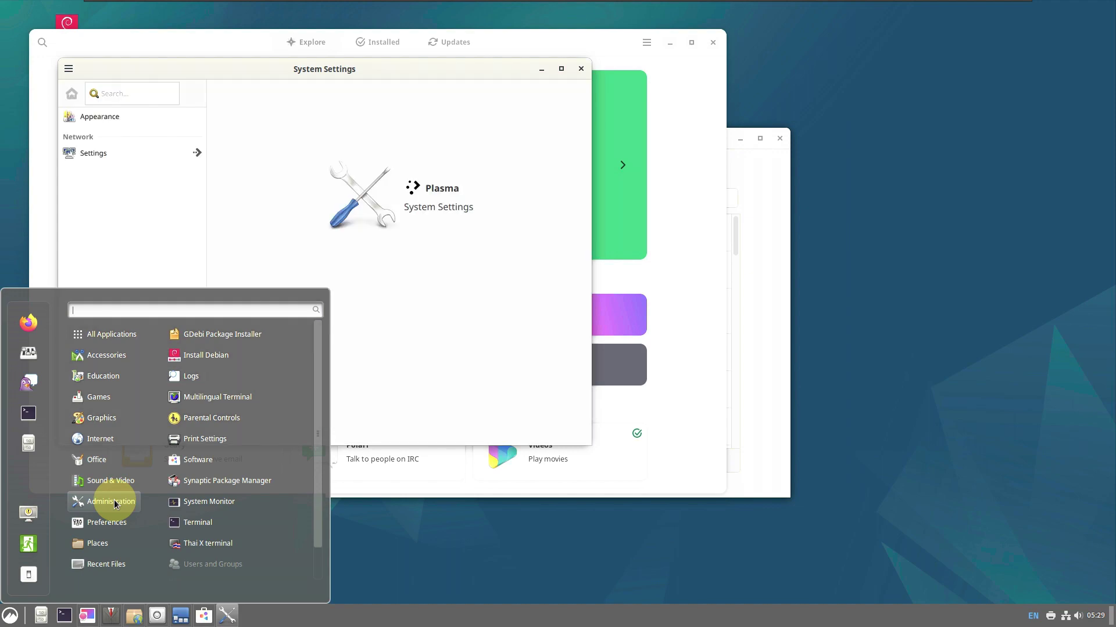
pyautogui.click(180, 481)
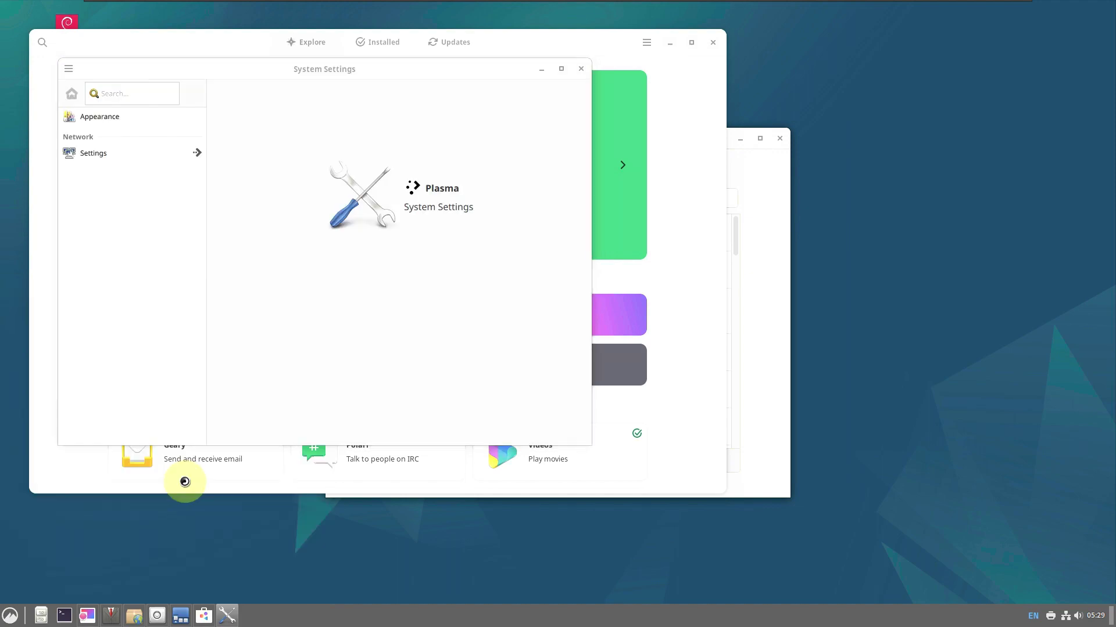
# Launch Rhythmbox from the application menu
pyautogui.click(11, 609)
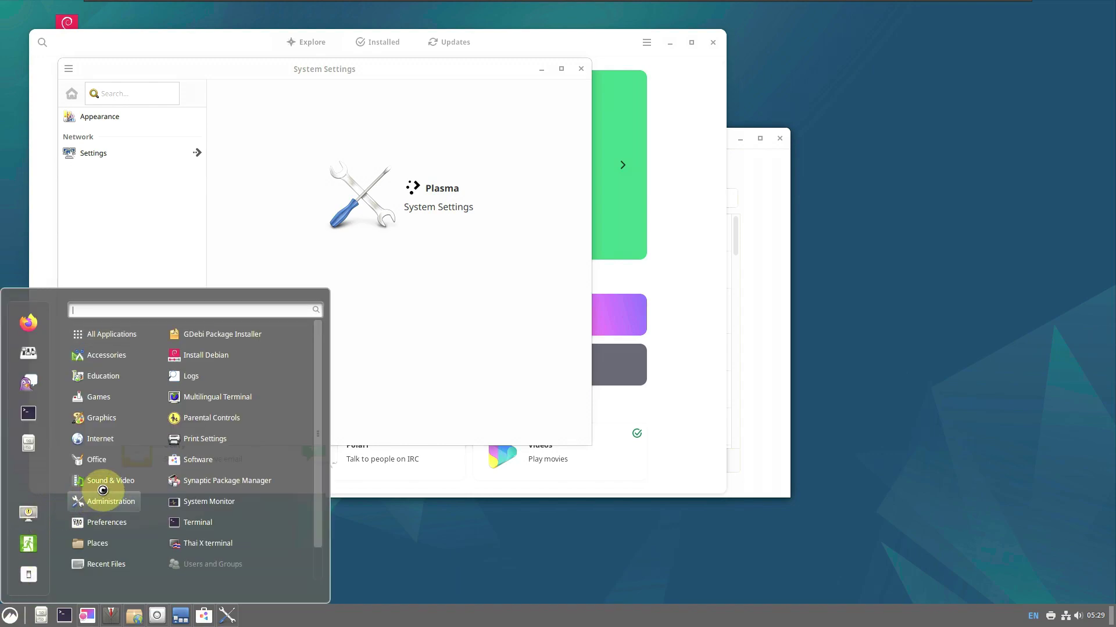
pyautogui.moveTo(105, 482)
pyautogui.click(9, 615)
pyautogui.click(10, 615)
pyautogui.moveTo(87, 482)
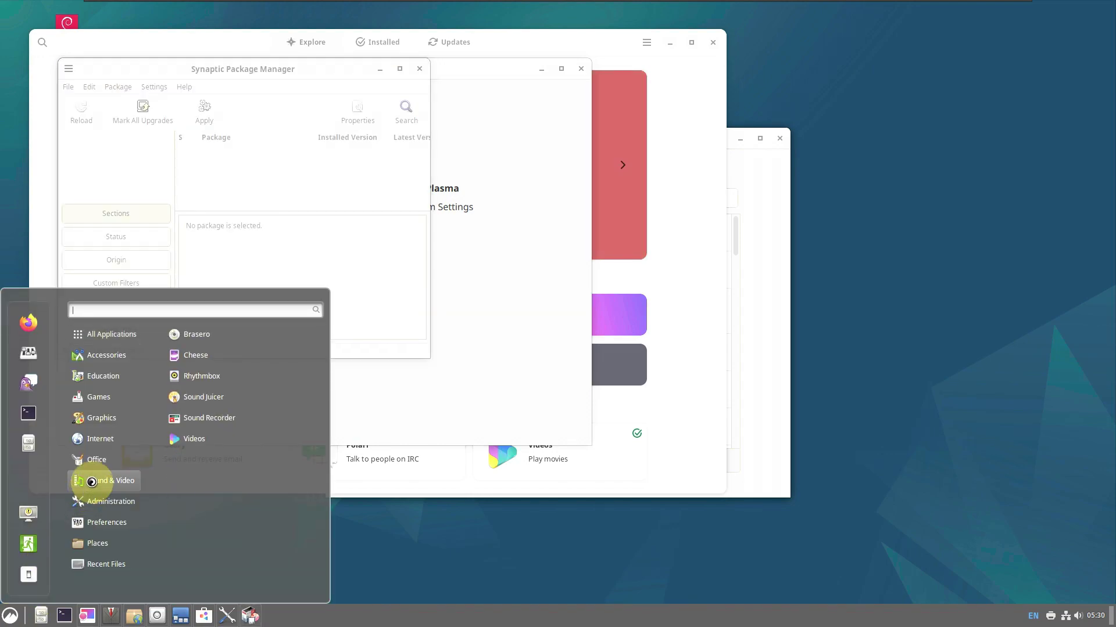
pyautogui.click(200, 387)
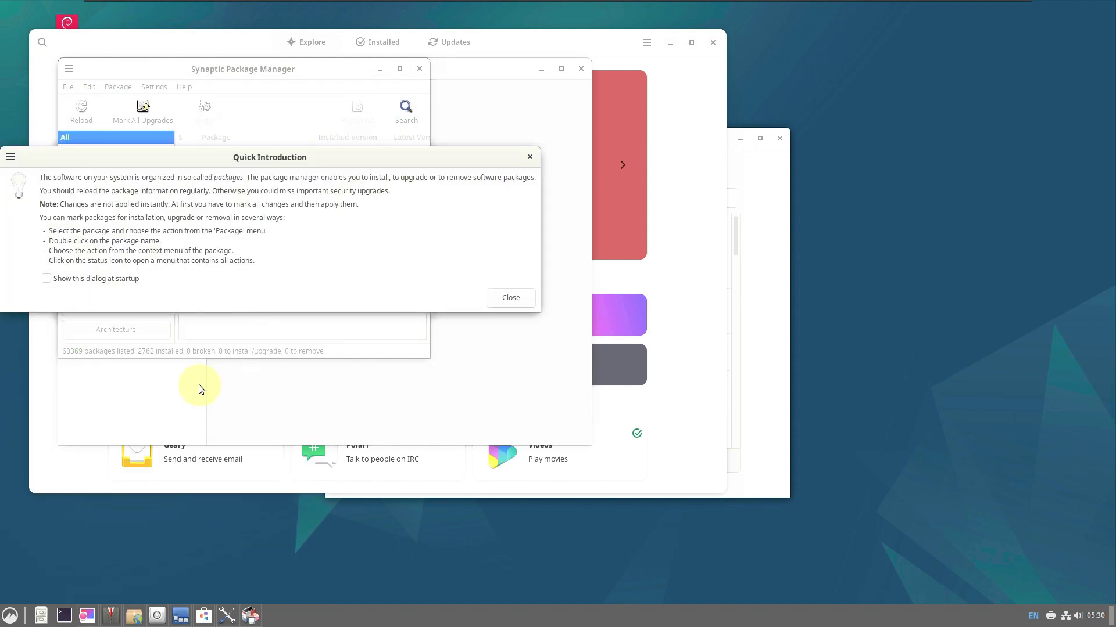
# Launch the Videos player and Sound Recorder from Sound & Video
pyautogui.click(10, 615)
pyautogui.moveTo(107, 474)
pyautogui.click(187, 437)
pyautogui.click(10, 615)
pyautogui.moveTo(109, 479)
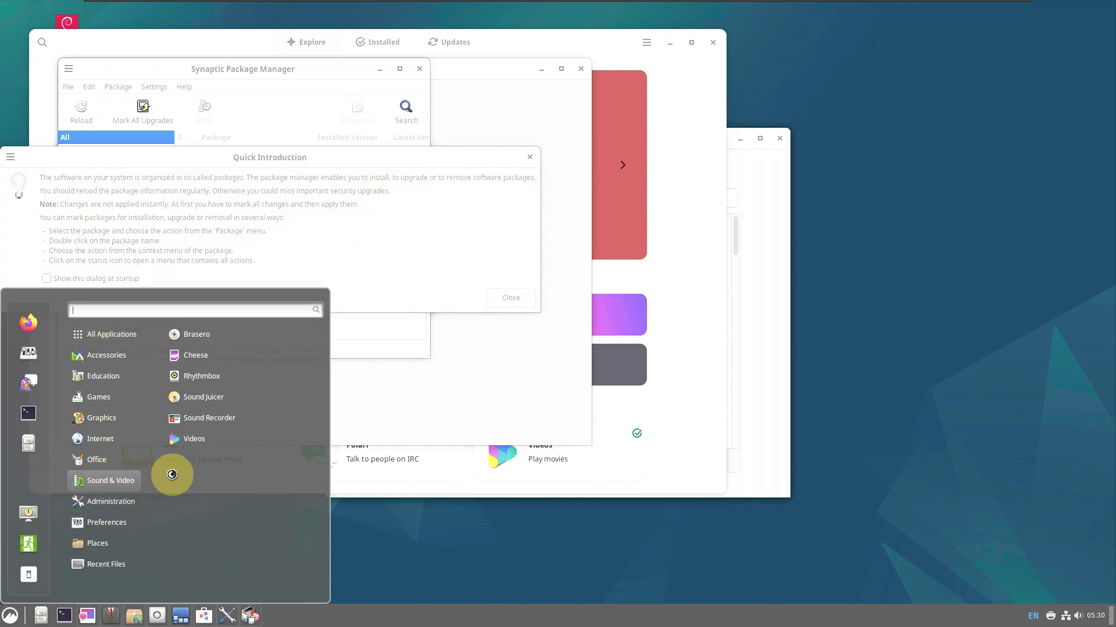
pyautogui.click(200, 424)
# Launch LibreOffice Draw from the application menu
pyautogui.click(10, 615)
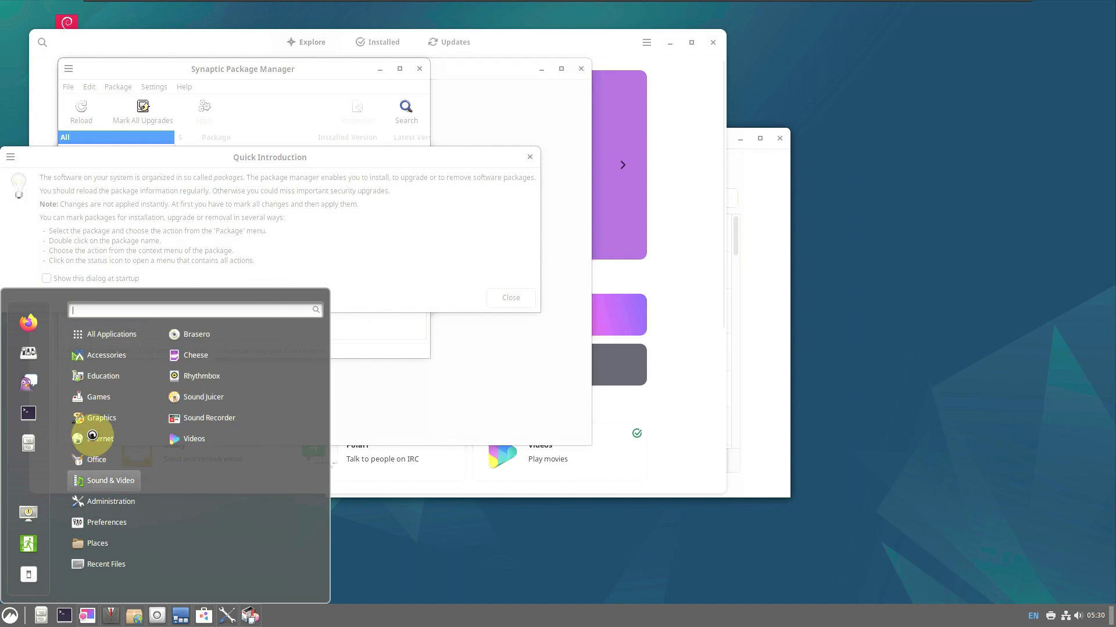
pyautogui.moveTo(104, 460)
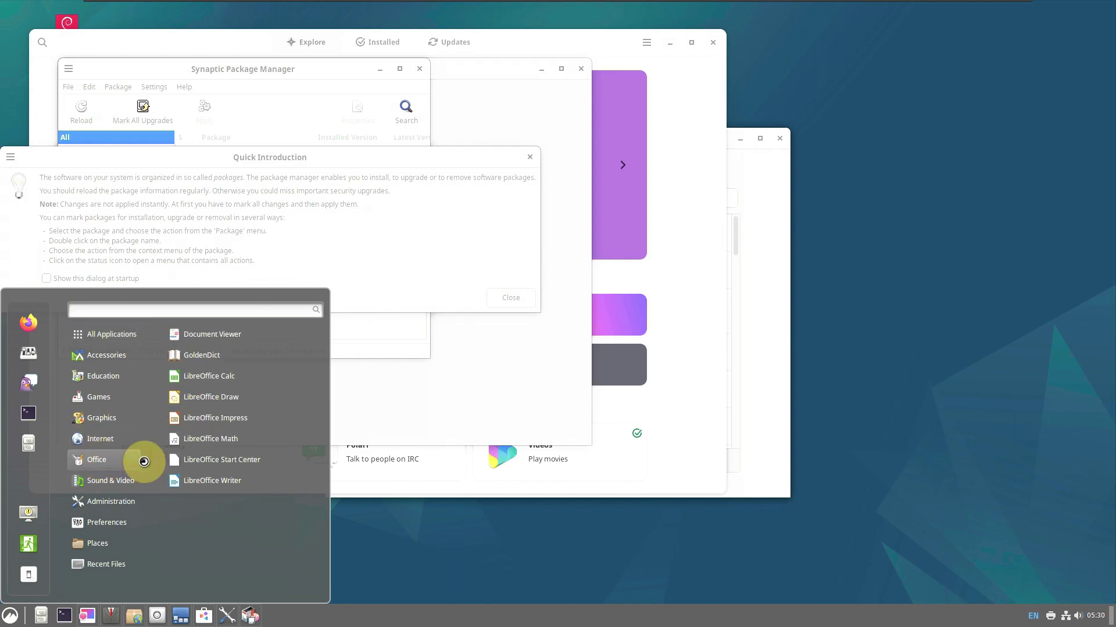
pyautogui.click(226, 389)
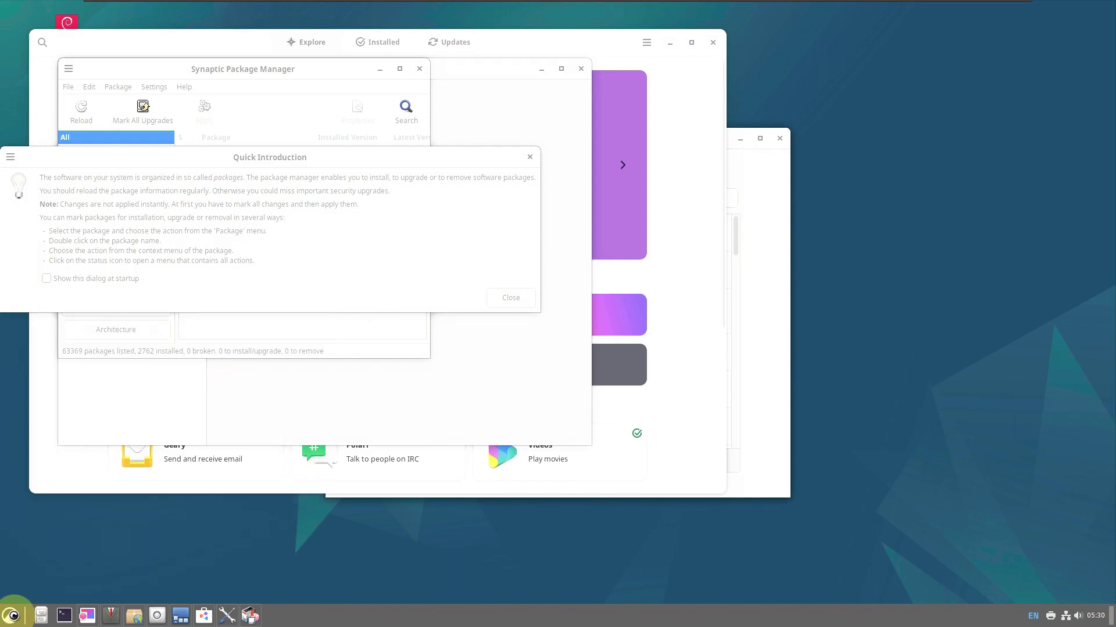
pyautogui.click(11, 615)
pyautogui.moveTo(91, 443)
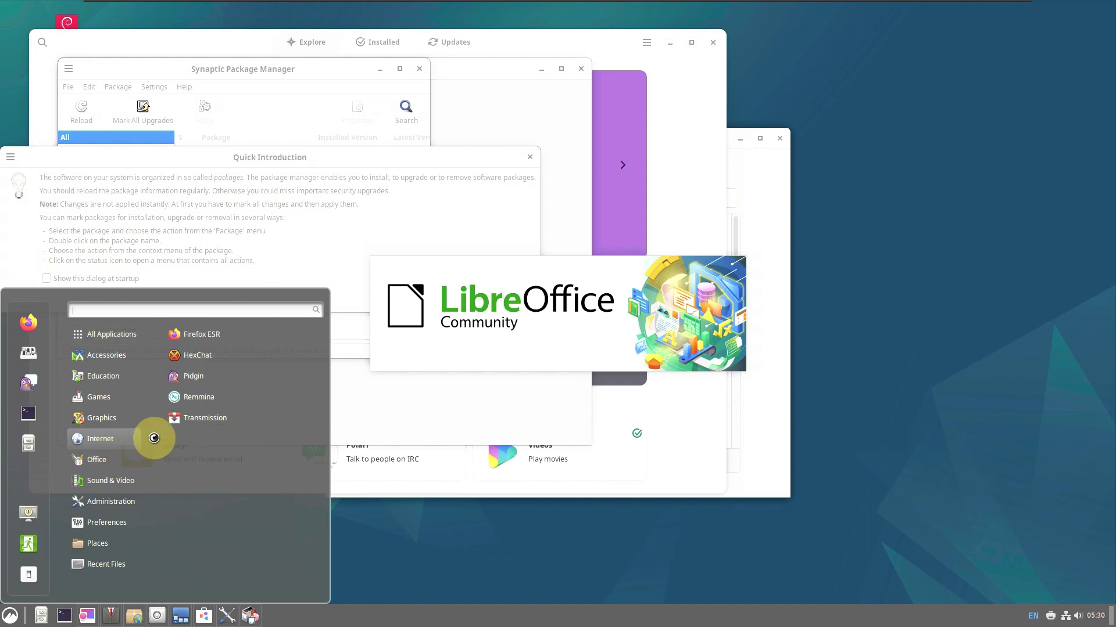
pyautogui.click(13, 617)
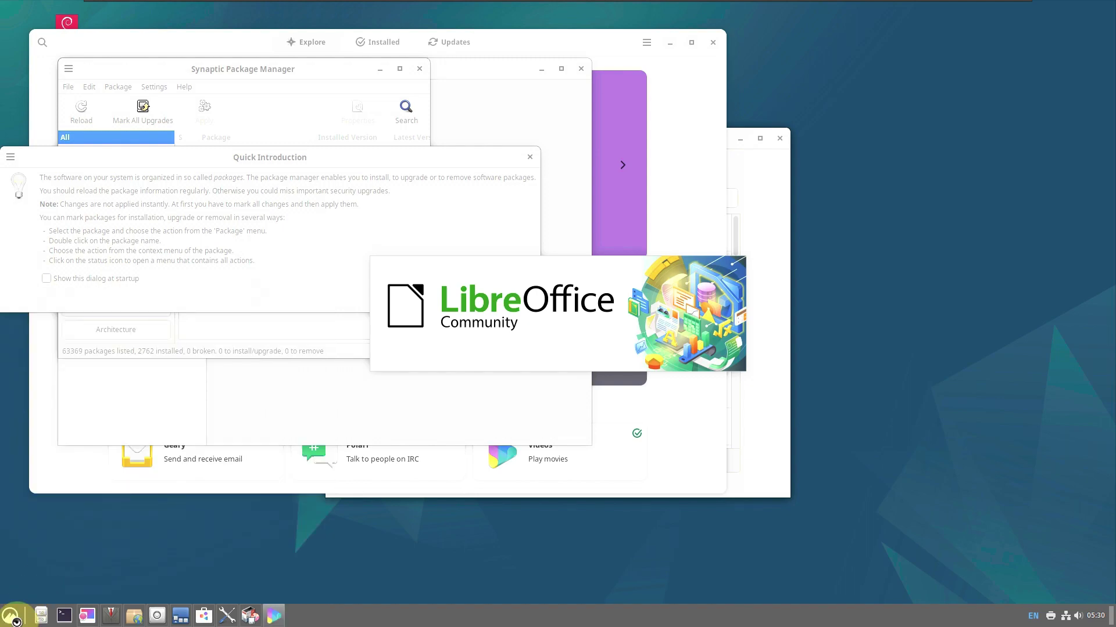
pyautogui.click(13, 615)
# Launch the HexChat chat client and the Image Viewer
pyautogui.moveTo(93, 439)
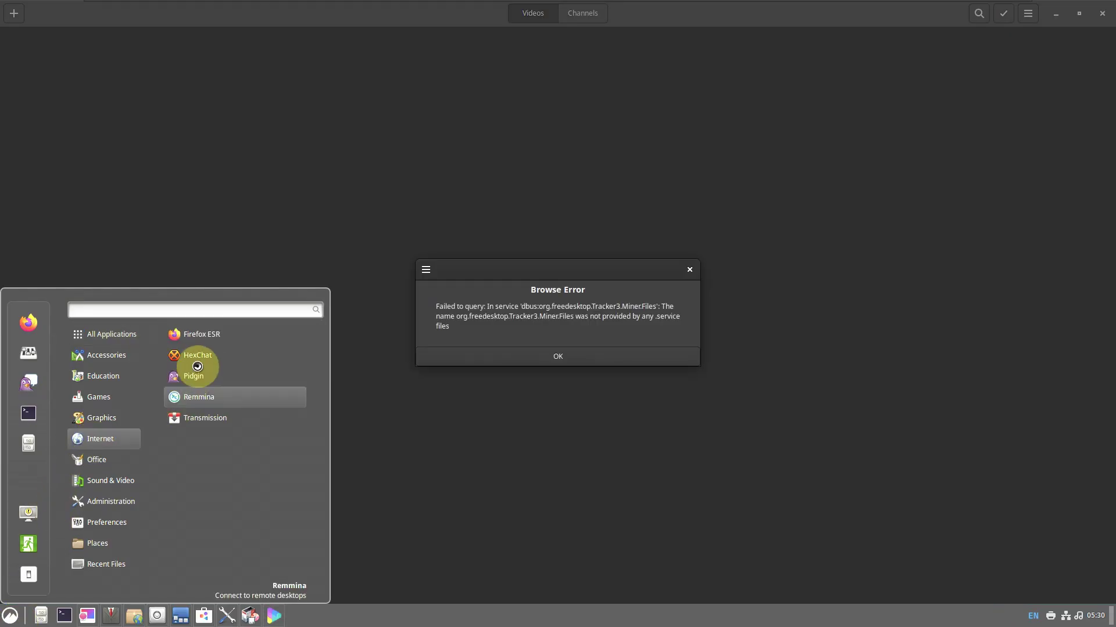
pyautogui.click(198, 357)
pyautogui.click(11, 614)
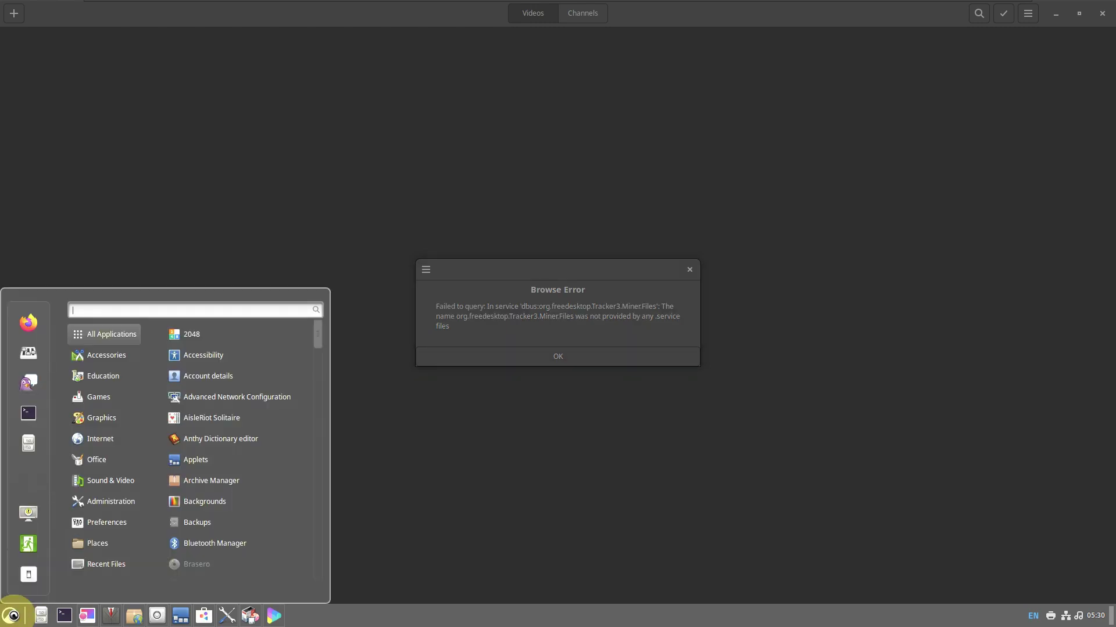
pyautogui.moveTo(124, 424)
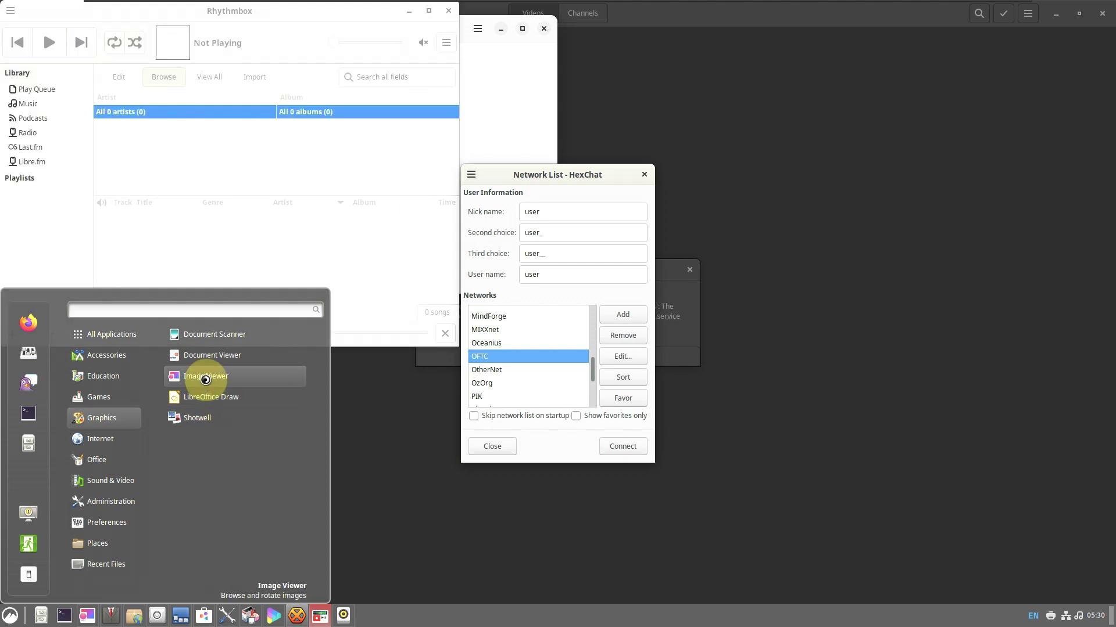
pyautogui.click(17, 620)
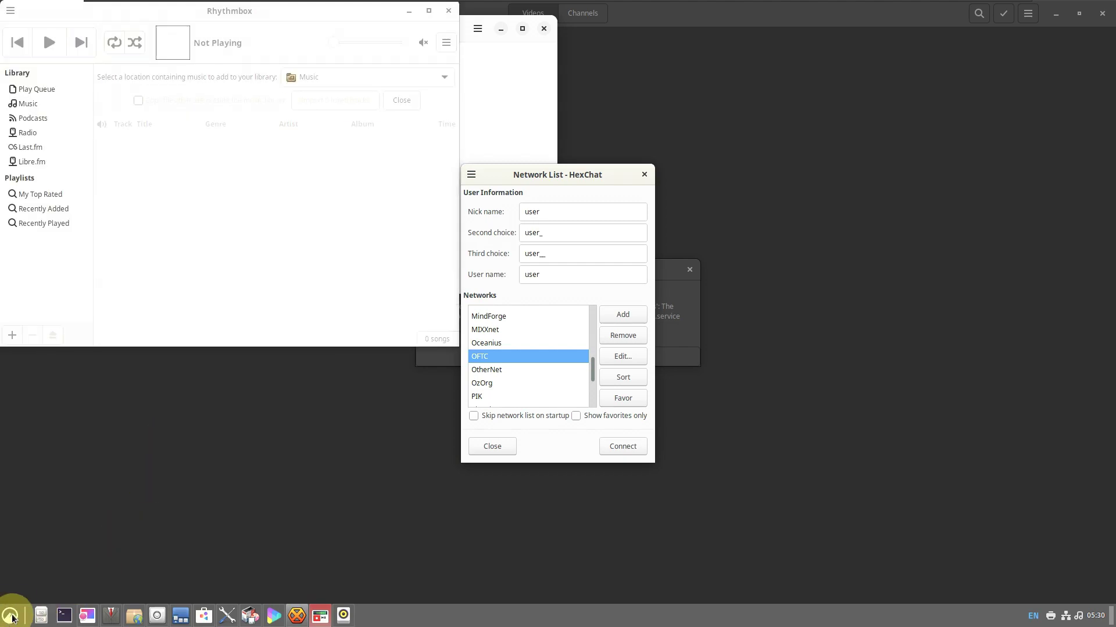
pyautogui.click(13, 618)
# Launch the Debian Reference and System Monitor
pyautogui.moveTo(99, 398)
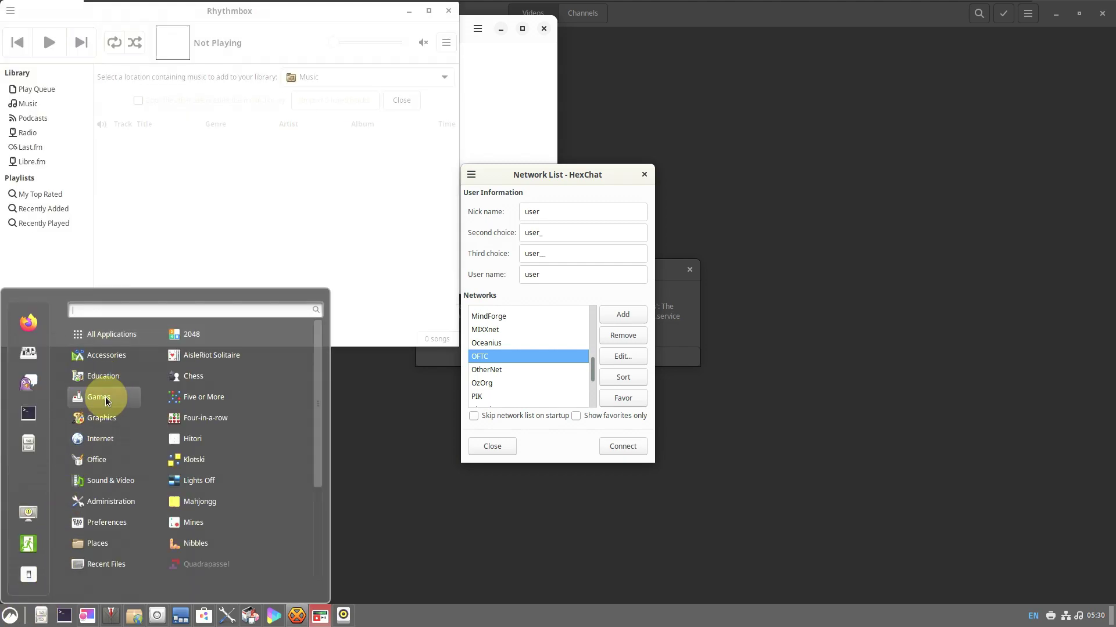
pyautogui.moveTo(108, 356)
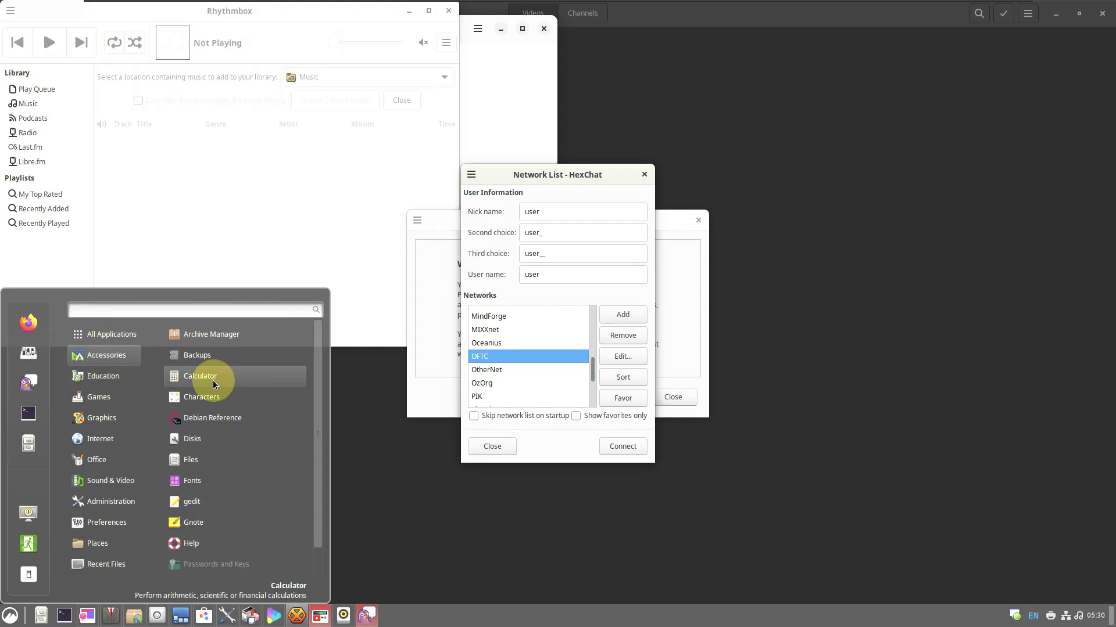
pyautogui.click(212, 418)
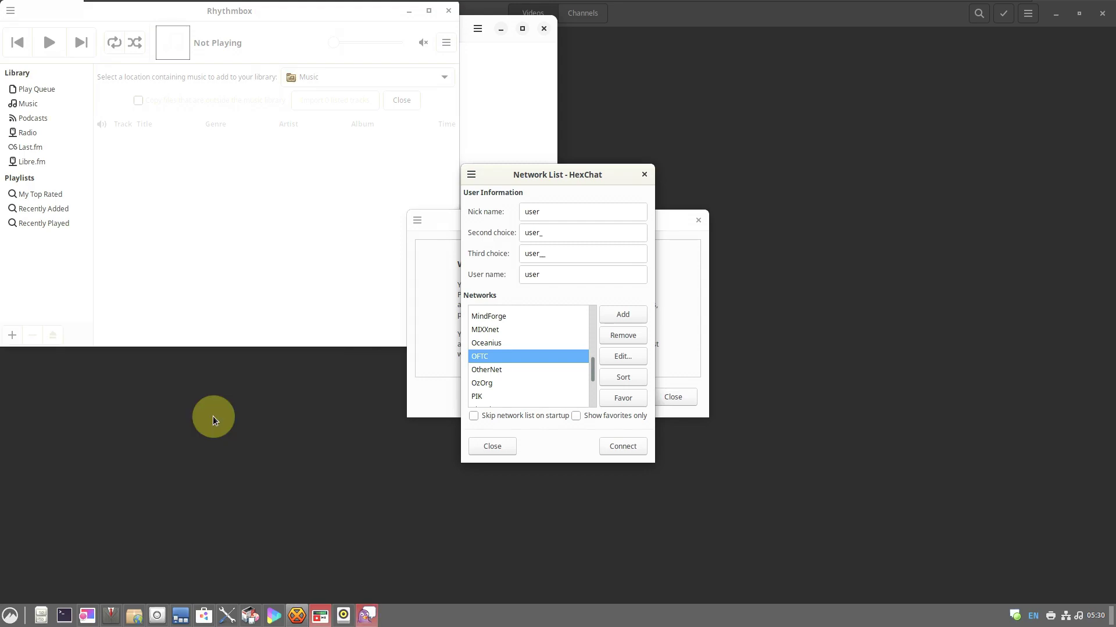
pyautogui.click(11, 617)
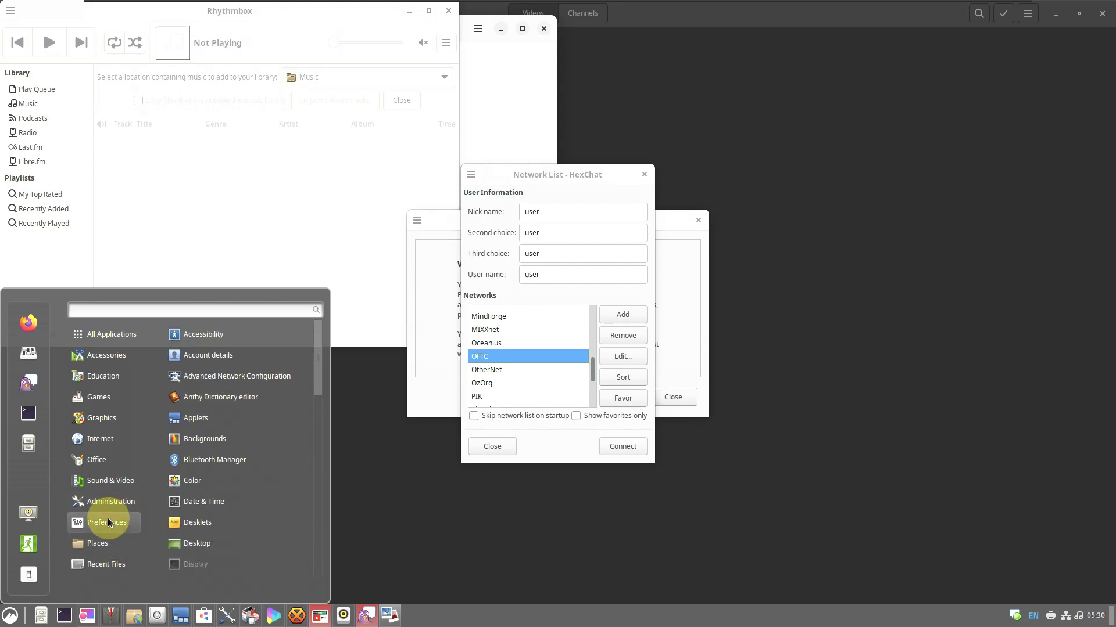
pyautogui.moveTo(112, 507)
pyautogui.click(199, 502)
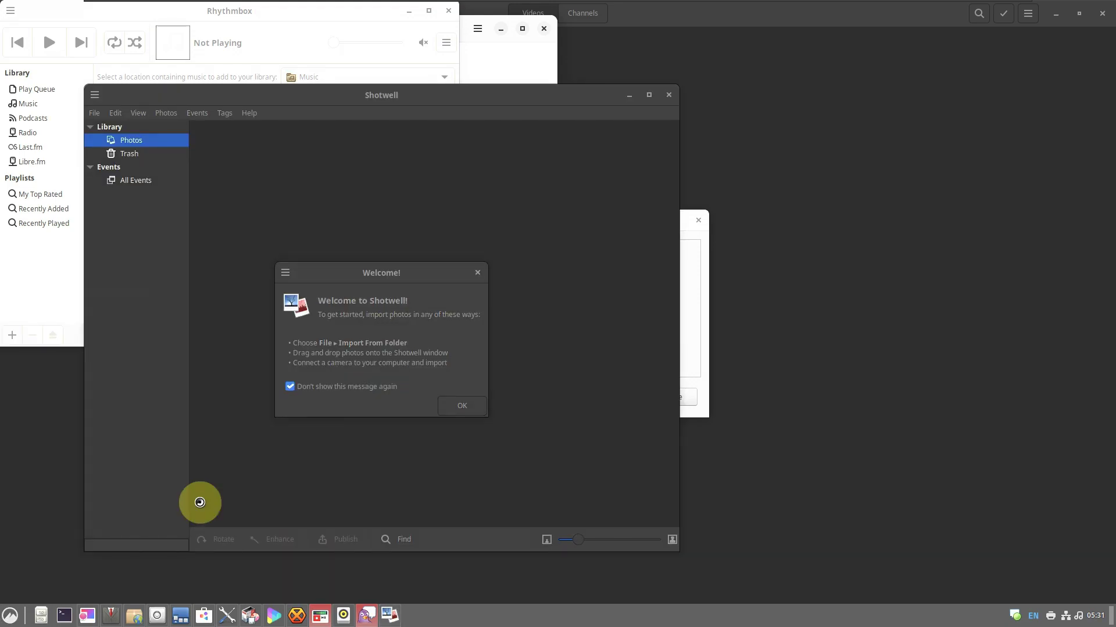
# Open Panel settings from the panel's context menu, then bring System Monitor forward
pyautogui.rightClick(438, 613)
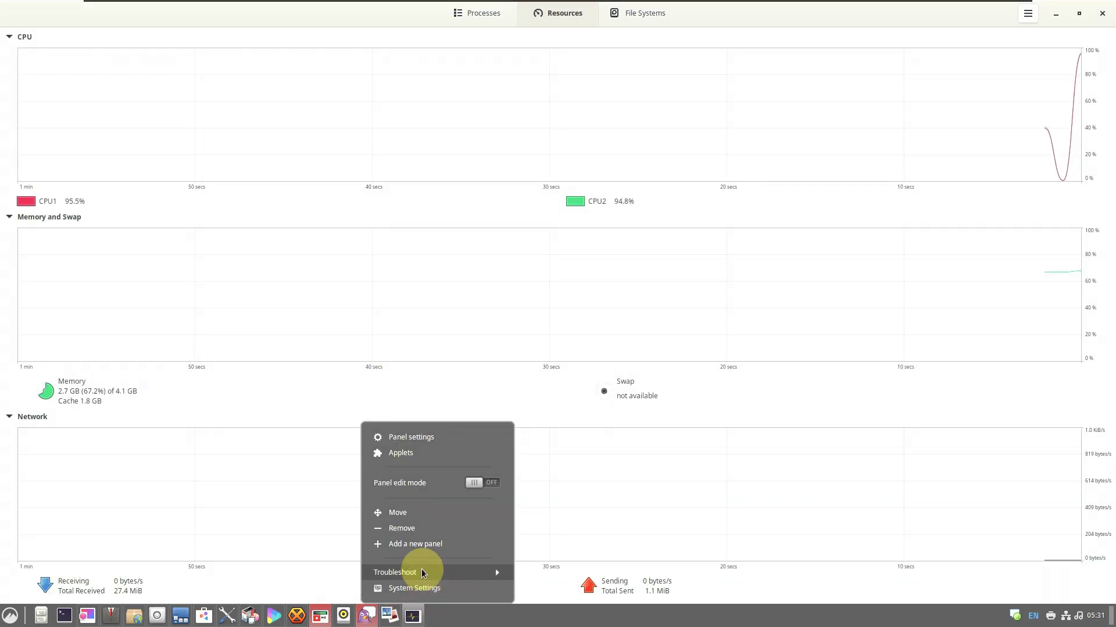
pyautogui.click(429, 435)
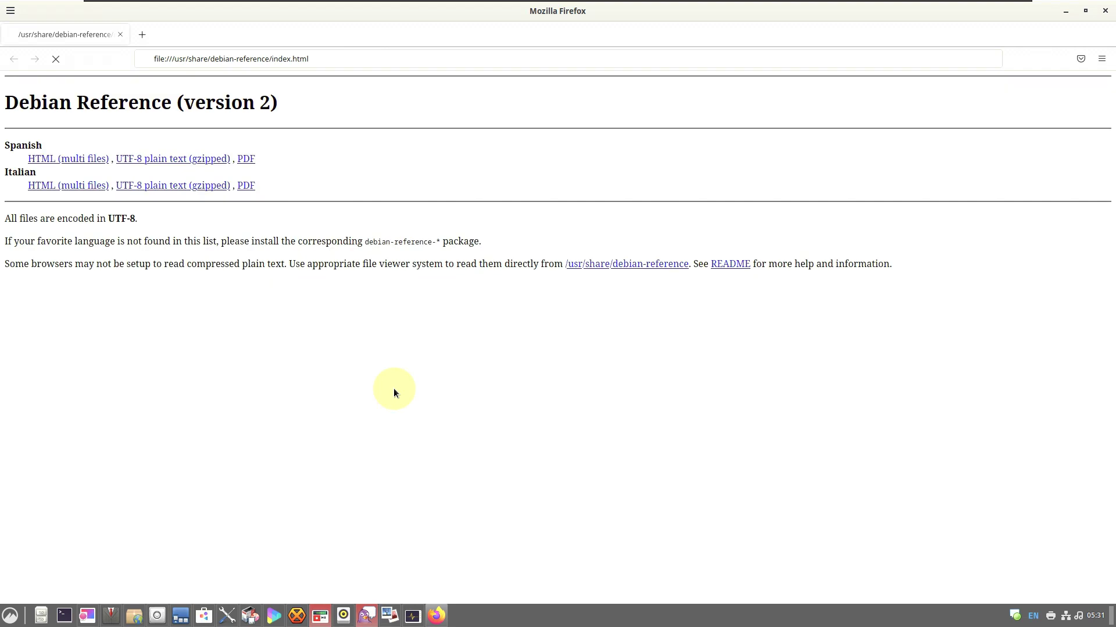
pyautogui.click(413, 616)
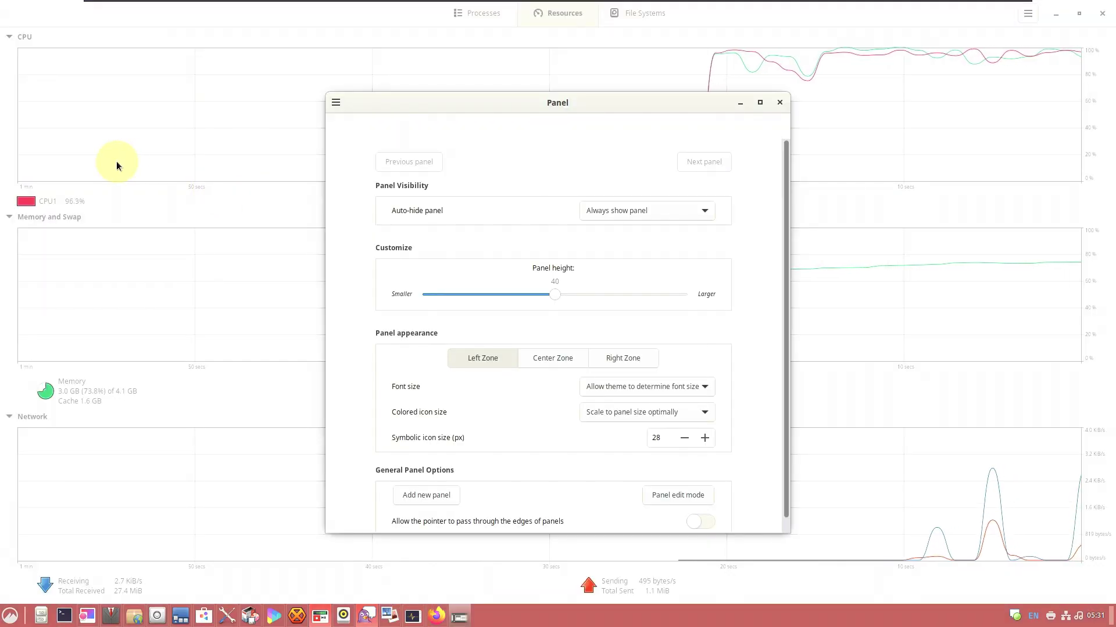
pyautogui.click(739, 103)
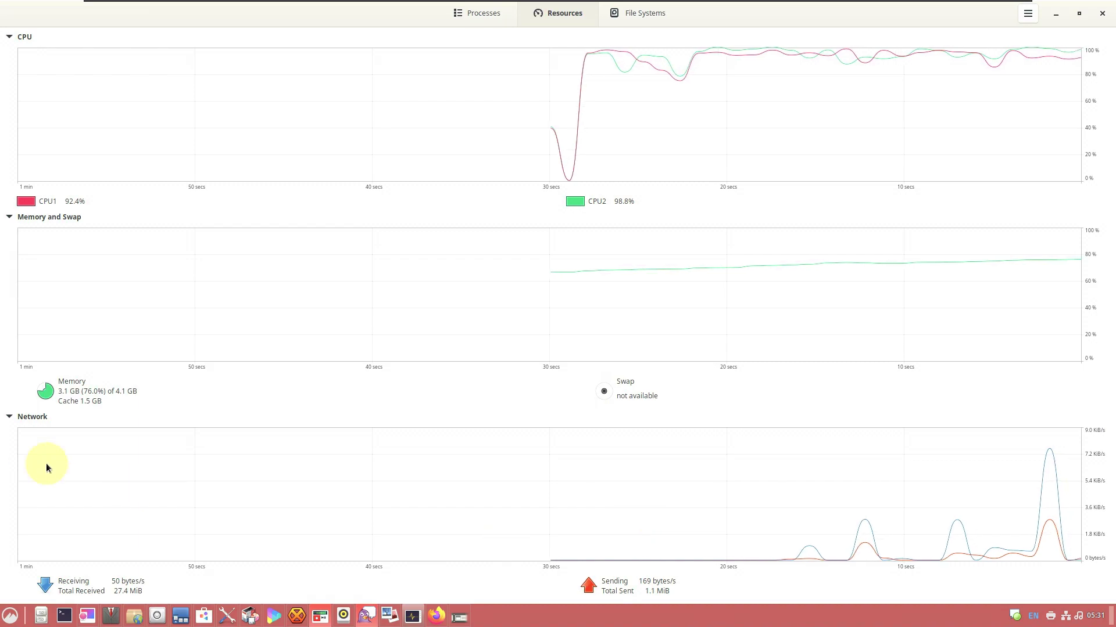
# Browse System Monitor's Processes list, then return to the Resources graphs
pyautogui.click(468, 23)
pyautogui.moveTo(1108, 100); pyautogui.dragTo(1109, 481)
pyautogui.scroll(-1, 1087, 575)
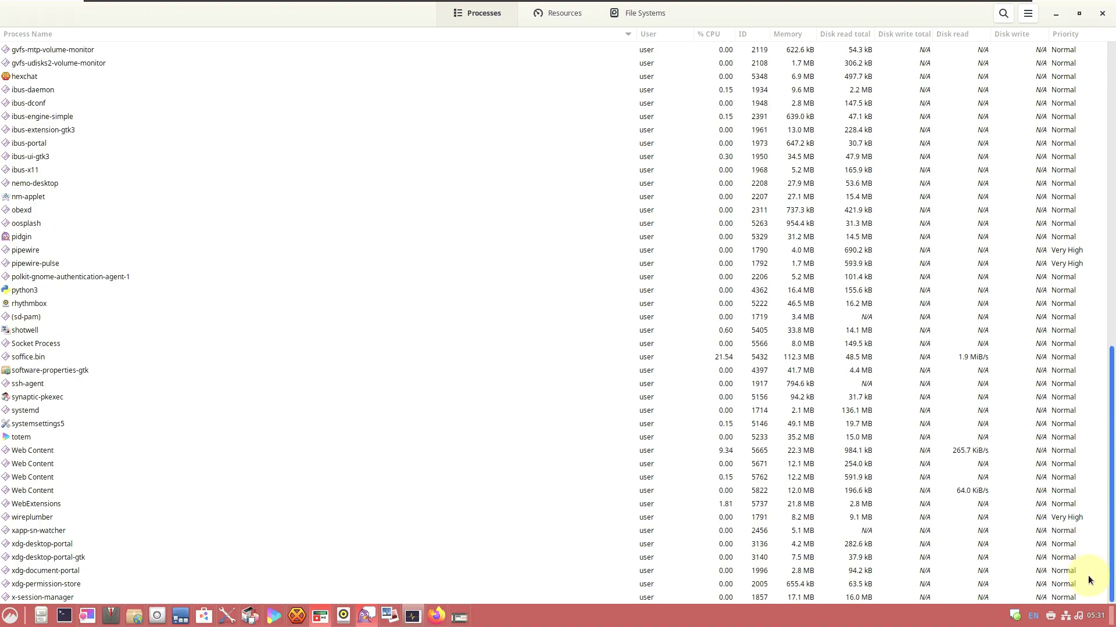
pyautogui.scroll(10, 490, 297)
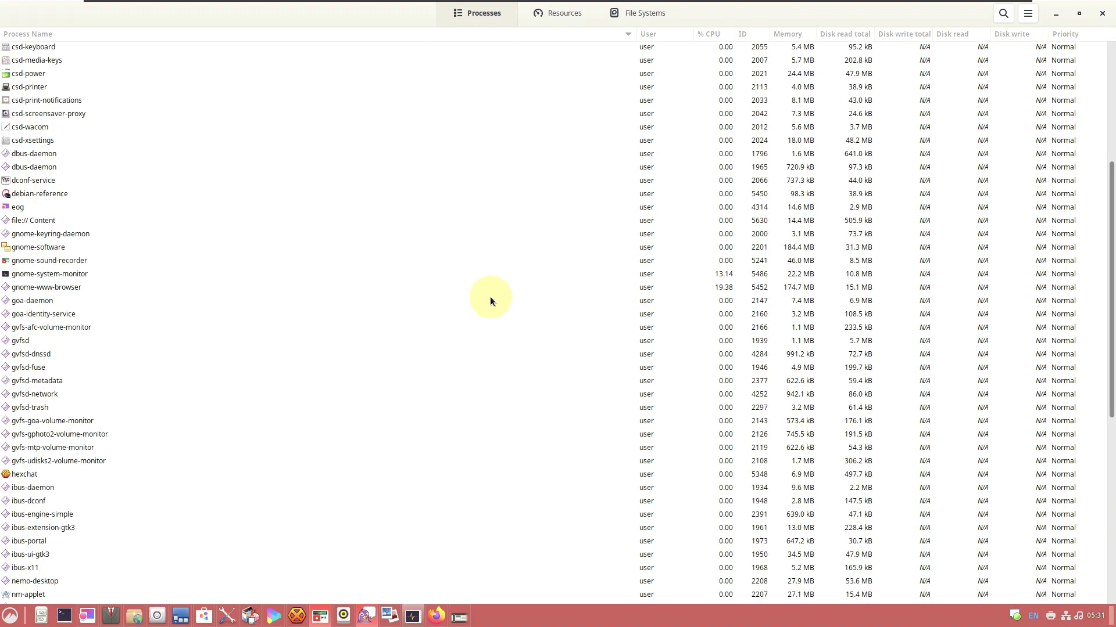
pyautogui.click(560, 13)
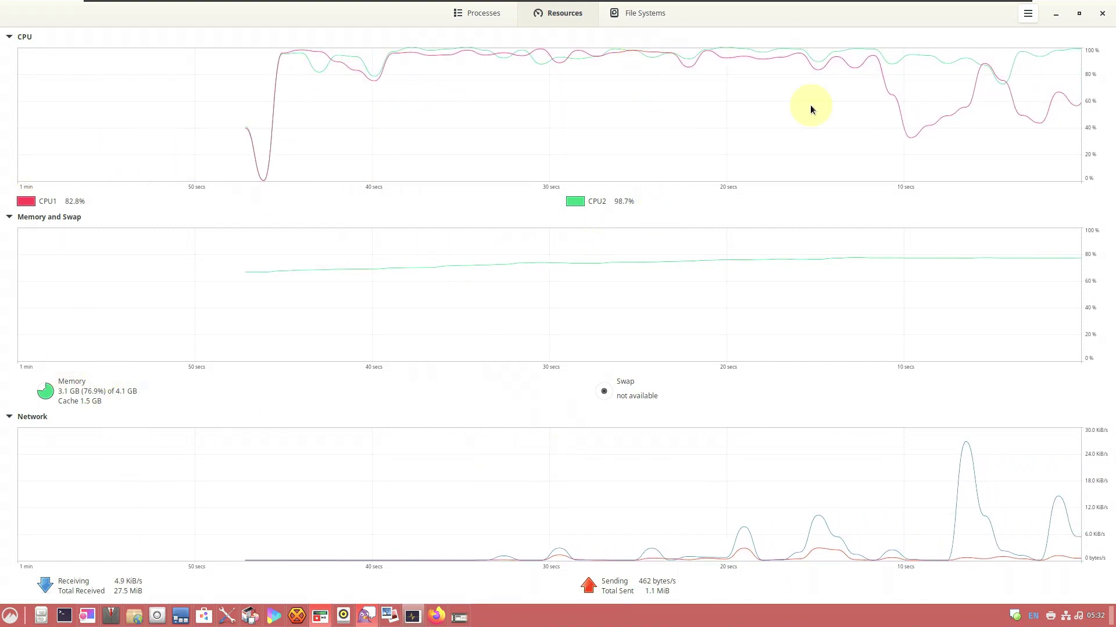
# View About System Monitor, then close System Monitor
pyautogui.click(1027, 12)
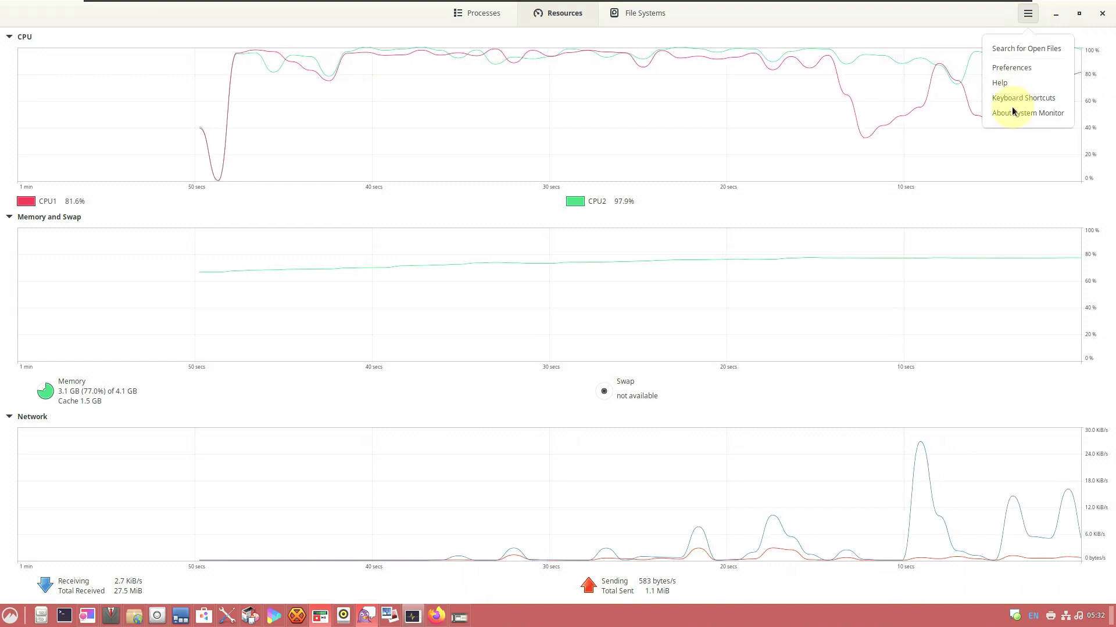
pyautogui.click(1012, 107)
pyautogui.click(670, 201)
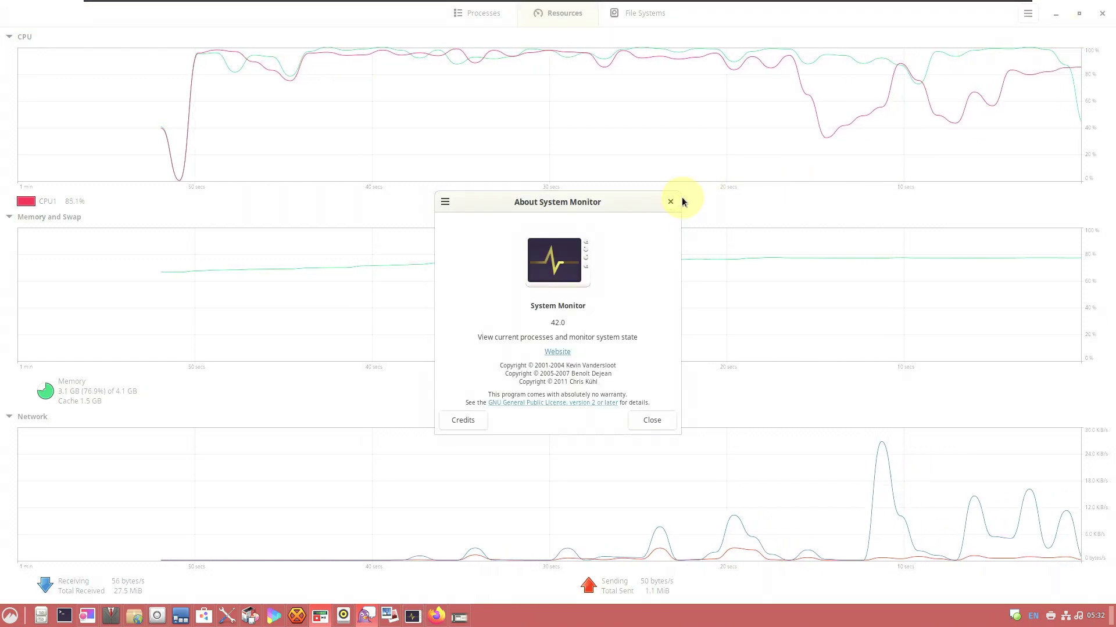
pyautogui.click(1106, 12)
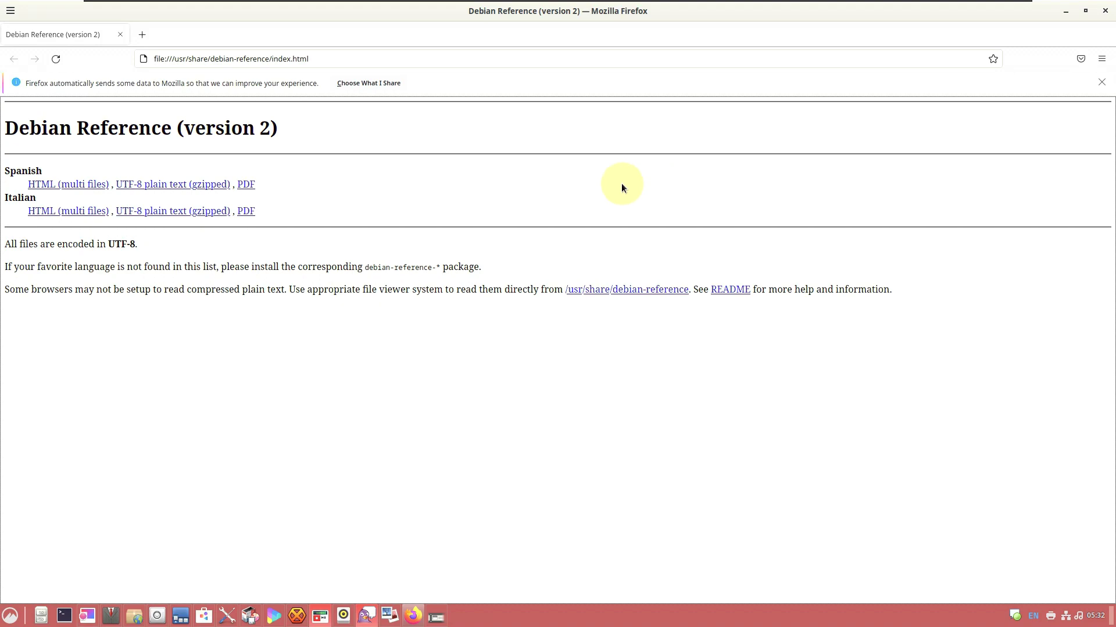
# Close Firefox, view About Shotwell, and close Shotwell
pyautogui.click(1107, 12)
pyautogui.click(459, 399)
pyautogui.click(241, 113)
pyautogui.click(271, 172)
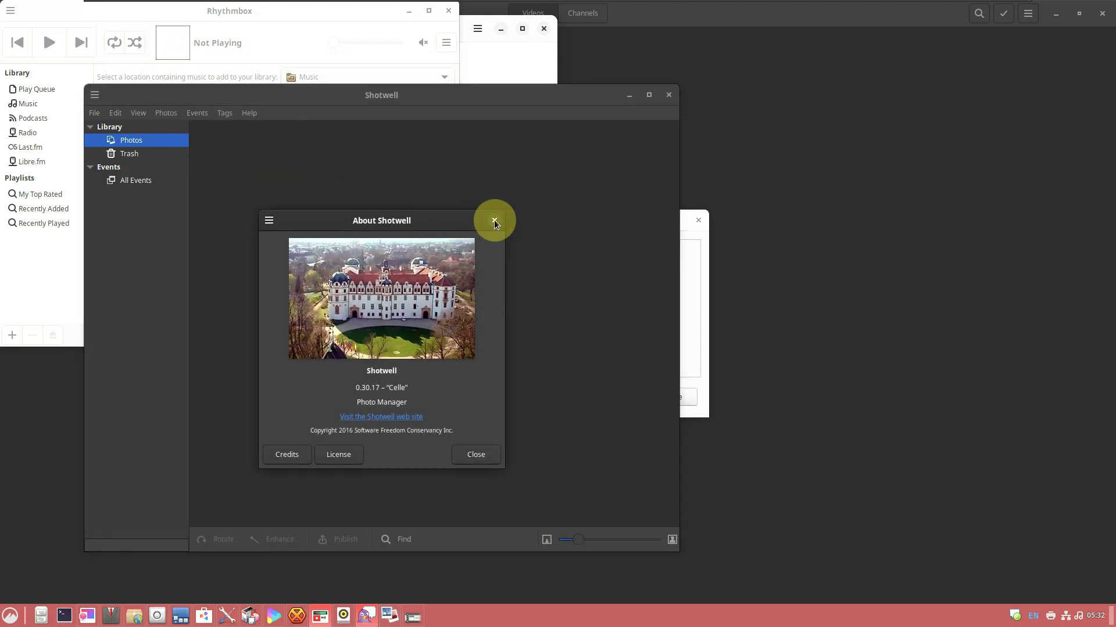
pyautogui.click(668, 95)
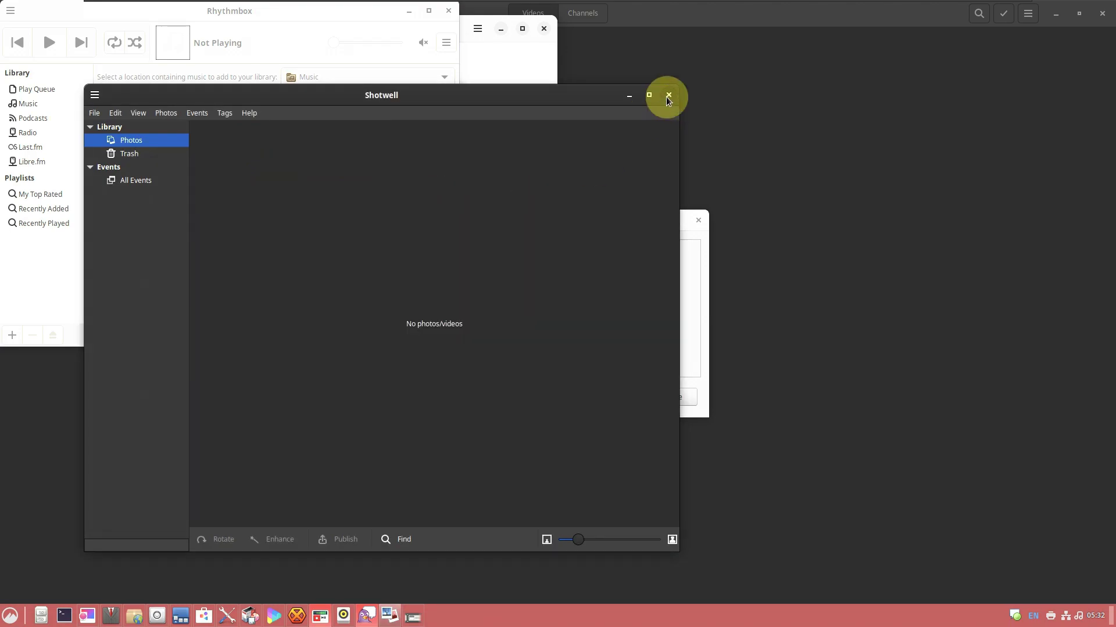
pyautogui.click(668, 95)
# Close HexChat's network list and Pidgin's accounts window
pyautogui.moveTo(522, 179); pyautogui.dragTo(428, 182)
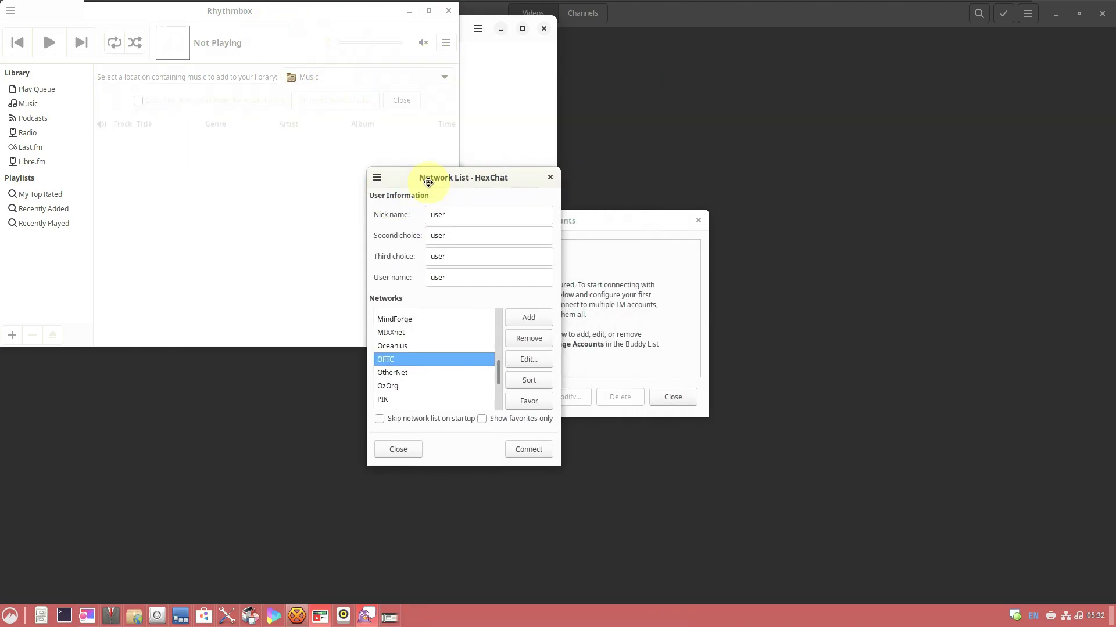
pyautogui.click(378, 182)
pyautogui.press('Escape')
pyautogui.click(550, 178)
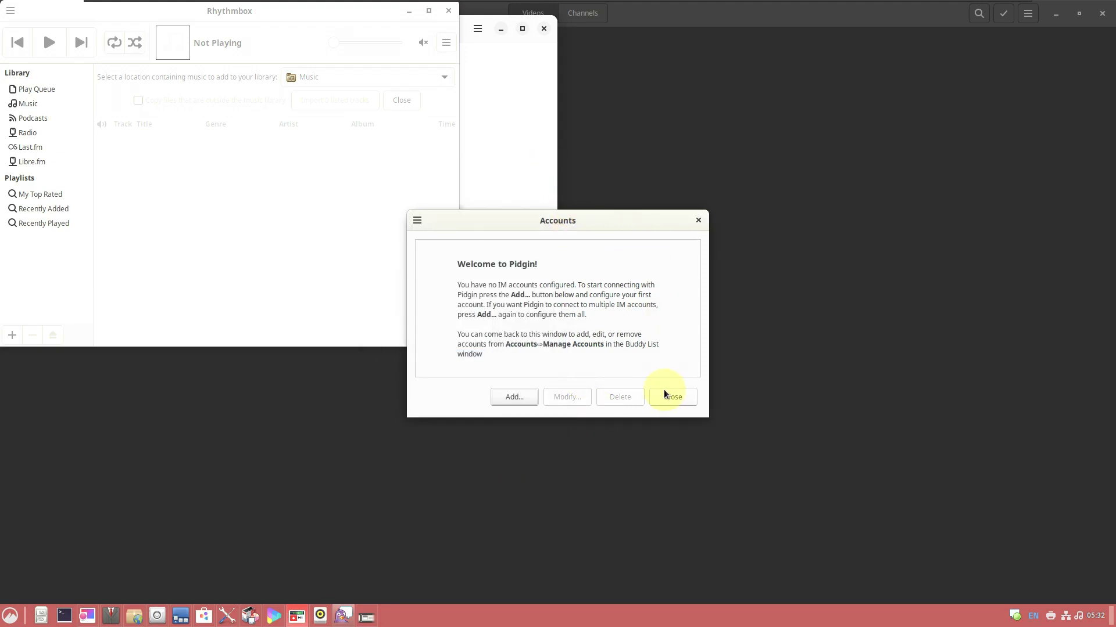
pyautogui.click(664, 394)
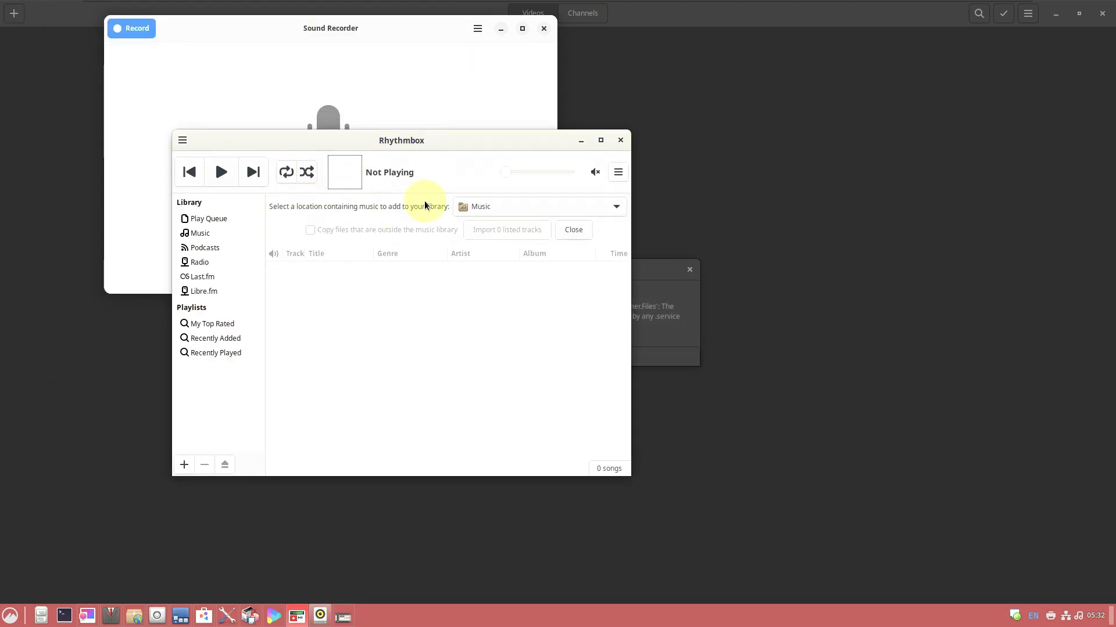
# View About Rhythmbox (version 3.4.6), then close Rhythmbox
pyautogui.click(182, 140)
pyautogui.click(615, 173)
pyautogui.click(618, 172)
pyautogui.click(558, 273)
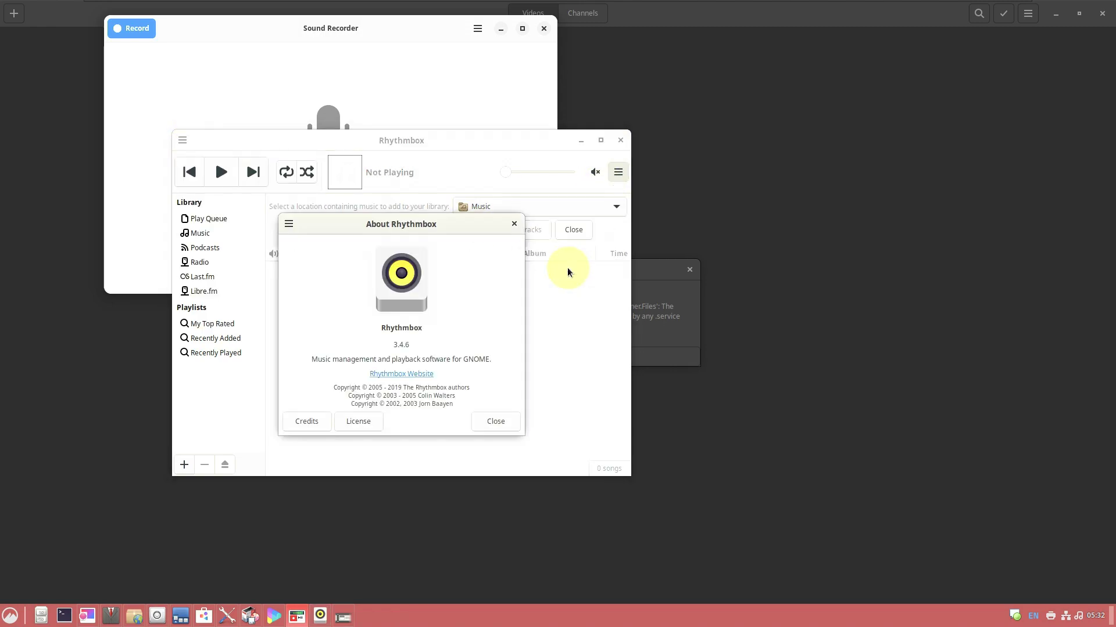
pyautogui.click(514, 226)
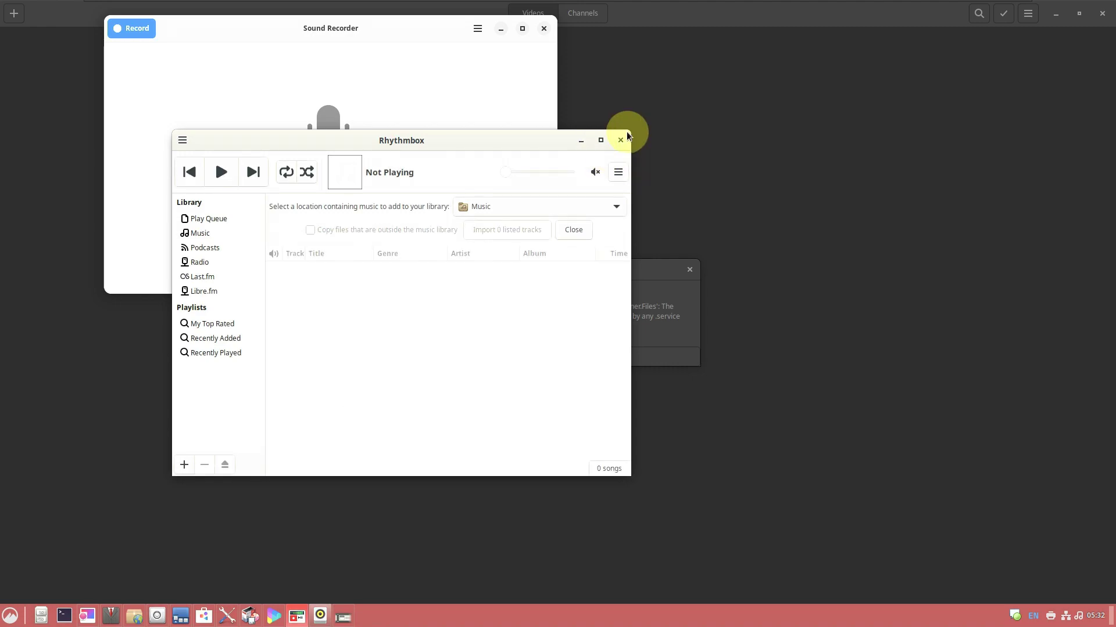
pyautogui.click(621, 140)
# Close the About Sound Recorder (43.beta) panel and Sound Recorder
pyautogui.moveTo(378, 35); pyautogui.dragTo(399, 116)
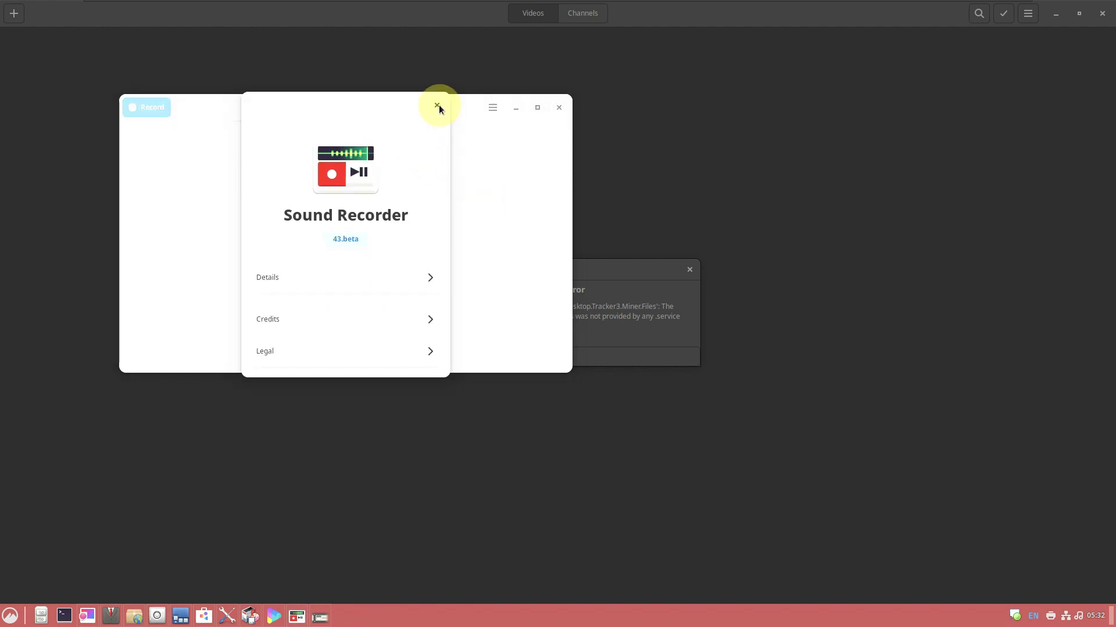
pyautogui.click(437, 106)
pyautogui.click(550, 107)
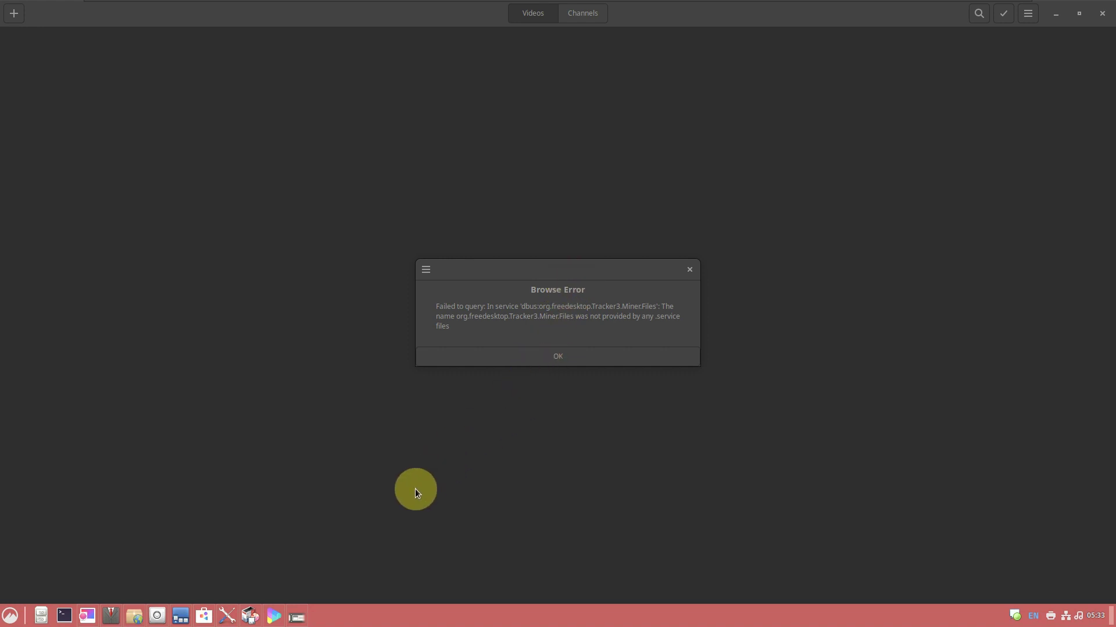
# Keep Panel settings minimized and dismiss Videos' Tracker3 Browse Error message
pyautogui.click(303, 621)
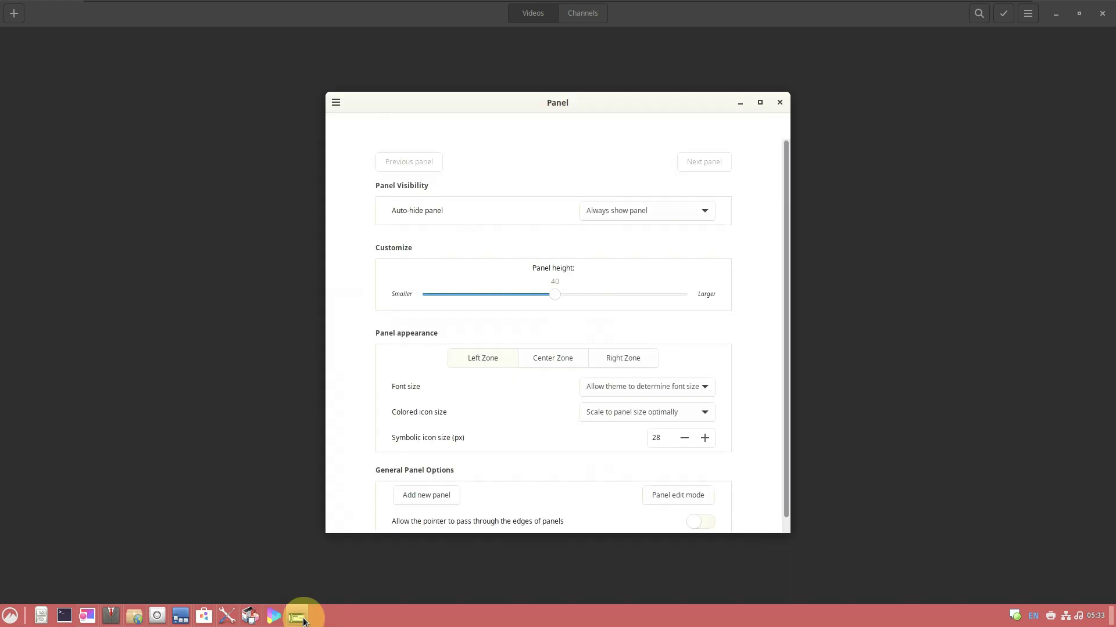
pyautogui.click(299, 613)
pyautogui.click(503, 361)
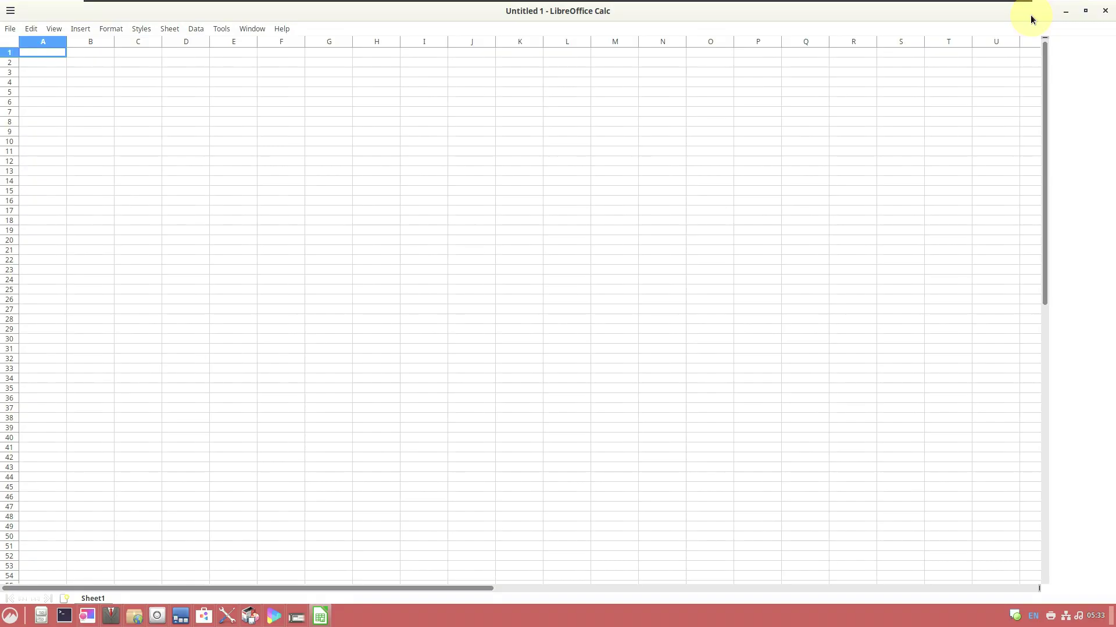
# View About LibreOffice (version 7.4.5.1), then close LibreOffice Calc
pyautogui.click(282, 28)
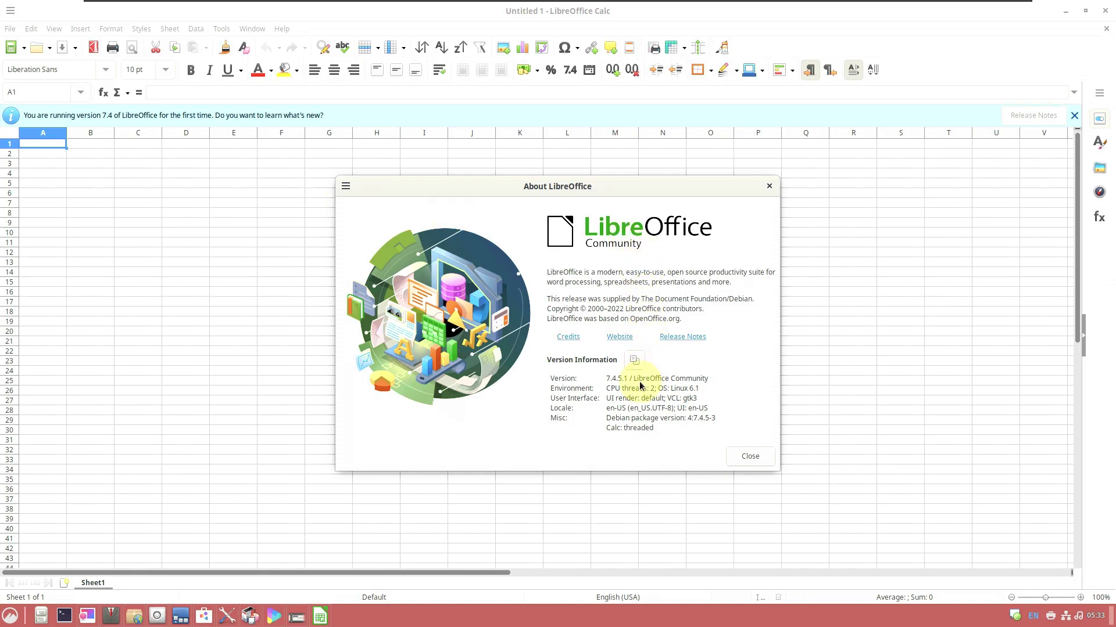
pyautogui.click(747, 456)
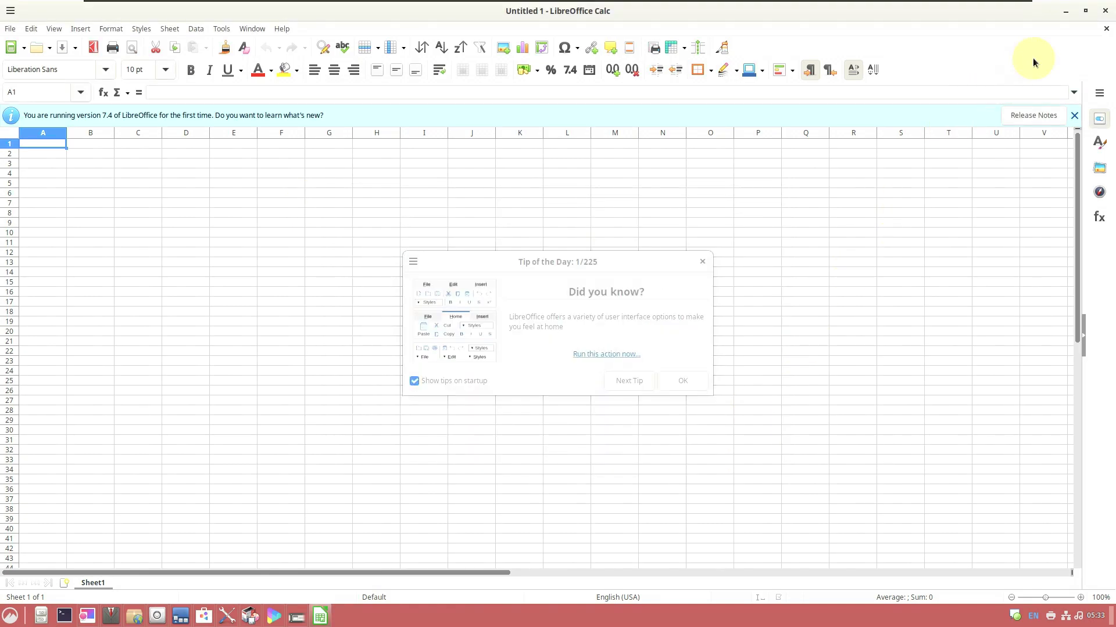
pyautogui.click(1102, 9)
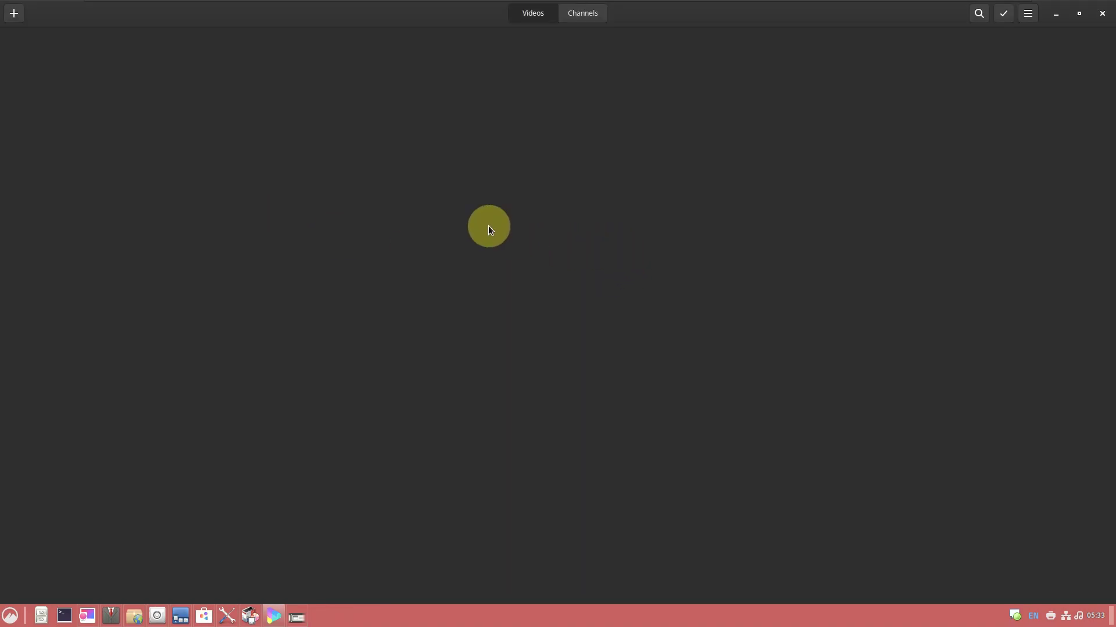
# Open and dismiss the Videos main menu, then close the Videos player
pyautogui.click(1027, 17)
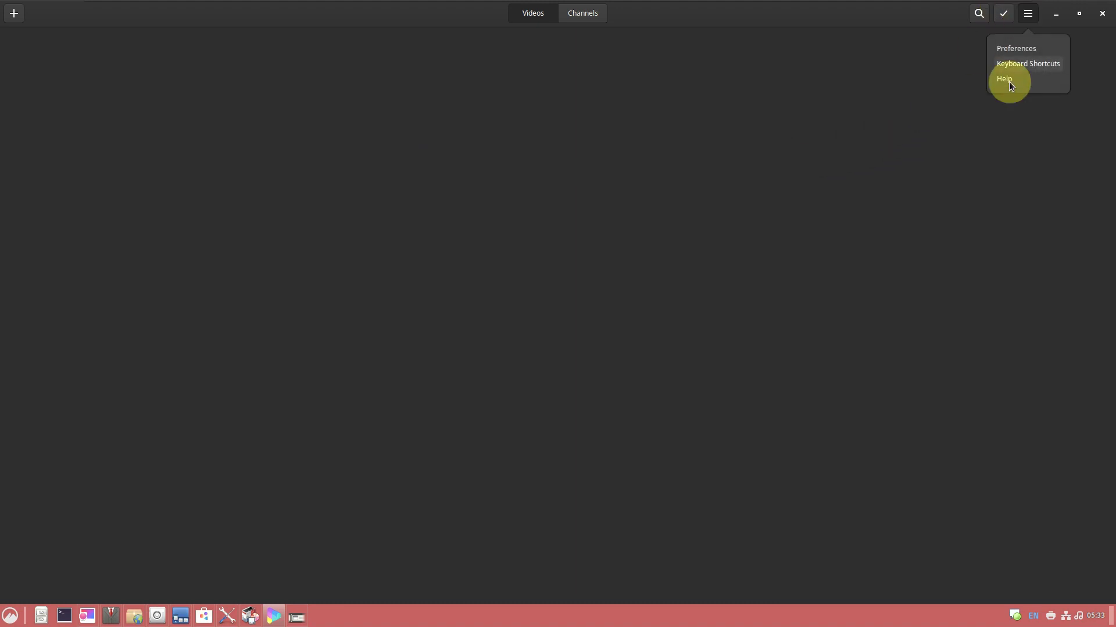
pyautogui.click(1102, 15)
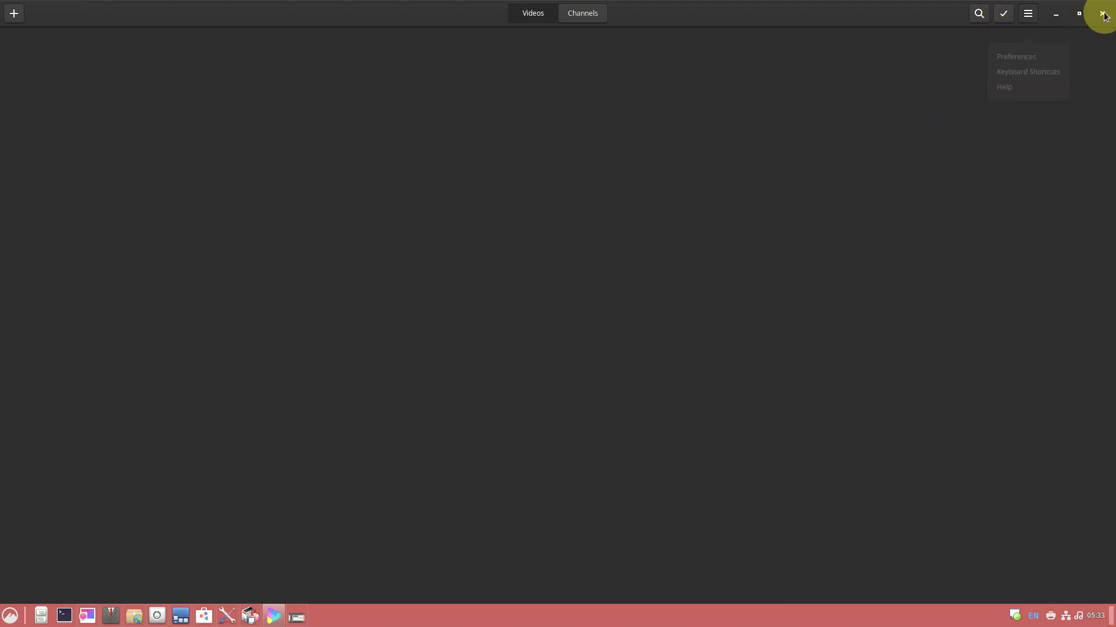
pyautogui.click(1102, 14)
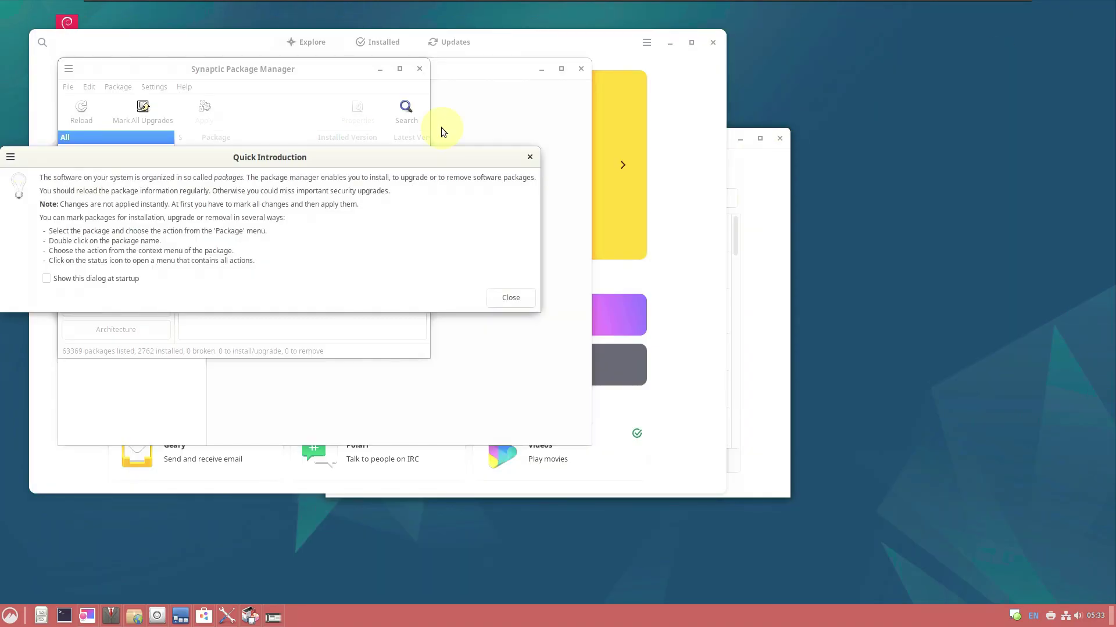
# Close Synaptic's Quick Introduction, browse System Settings' Appearance and Windows Shares pages, then close it
pyautogui.click(536, 158)
pyautogui.click(495, 74)
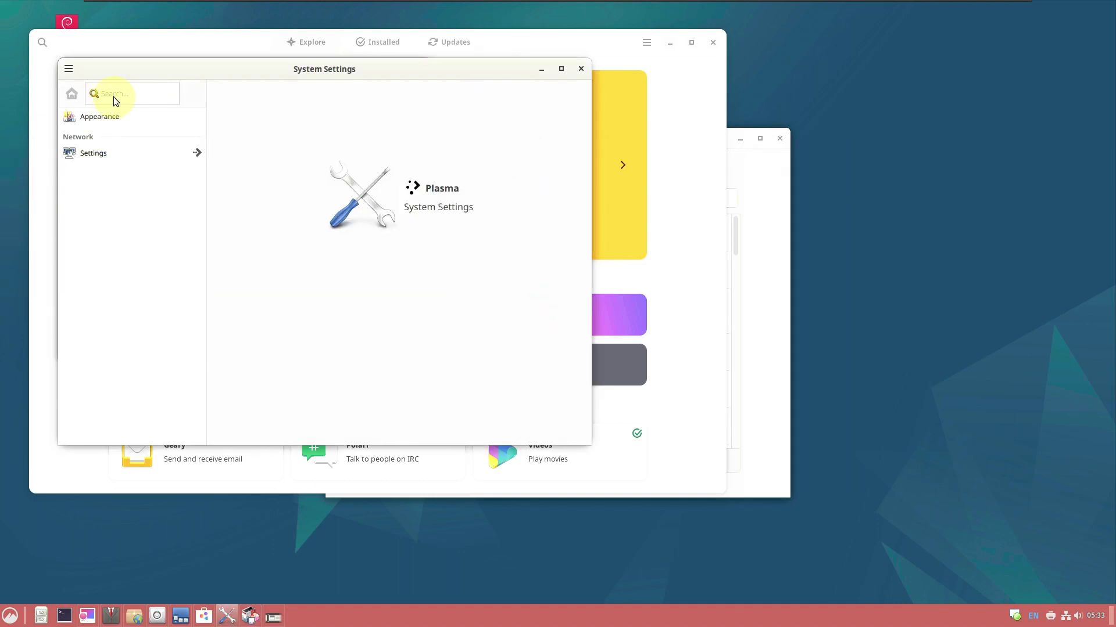
pyautogui.click(93, 117)
pyautogui.click(149, 152)
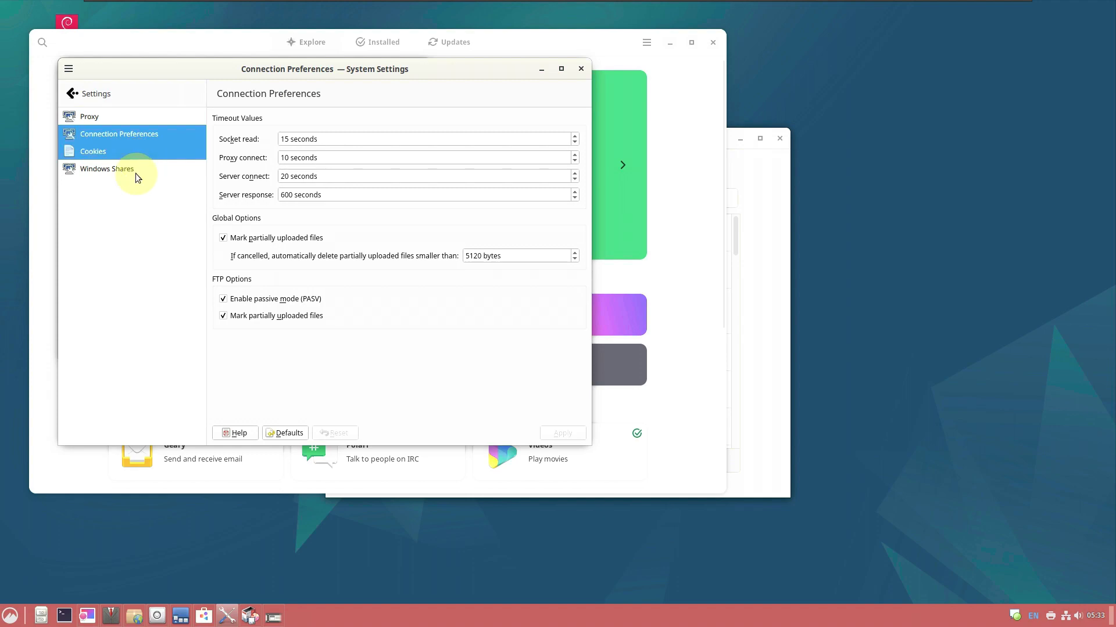
pyautogui.click(134, 174)
pyautogui.click(581, 69)
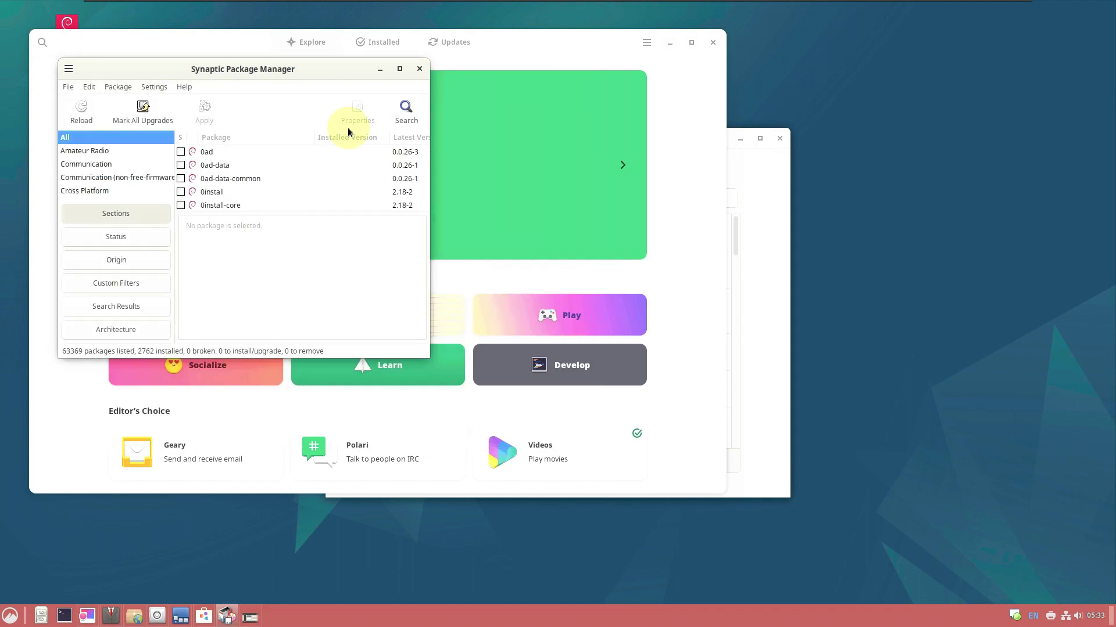
# View the About Software dialog in GNOME Software
pyautogui.click(453, 55)
pyautogui.click(649, 44)
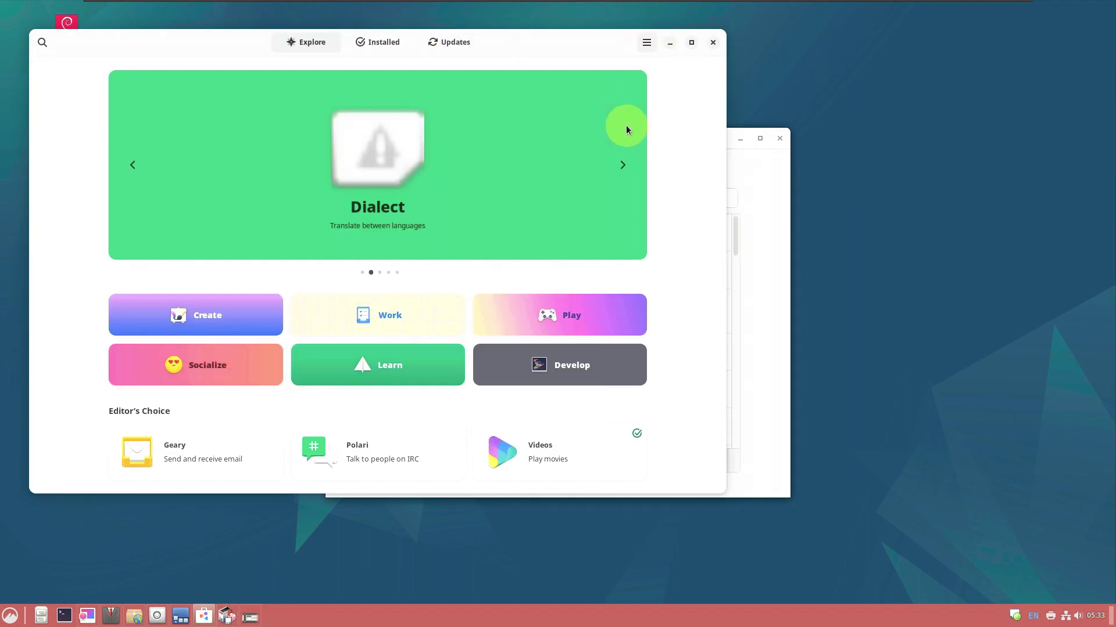
pyautogui.click(620, 111)
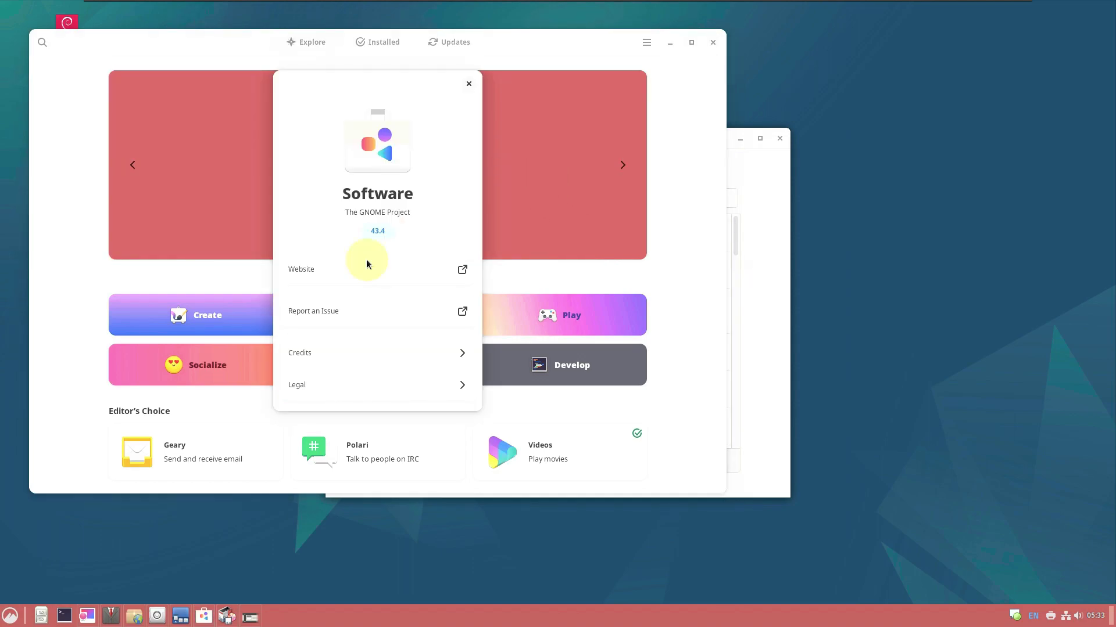
pyautogui.click(469, 85)
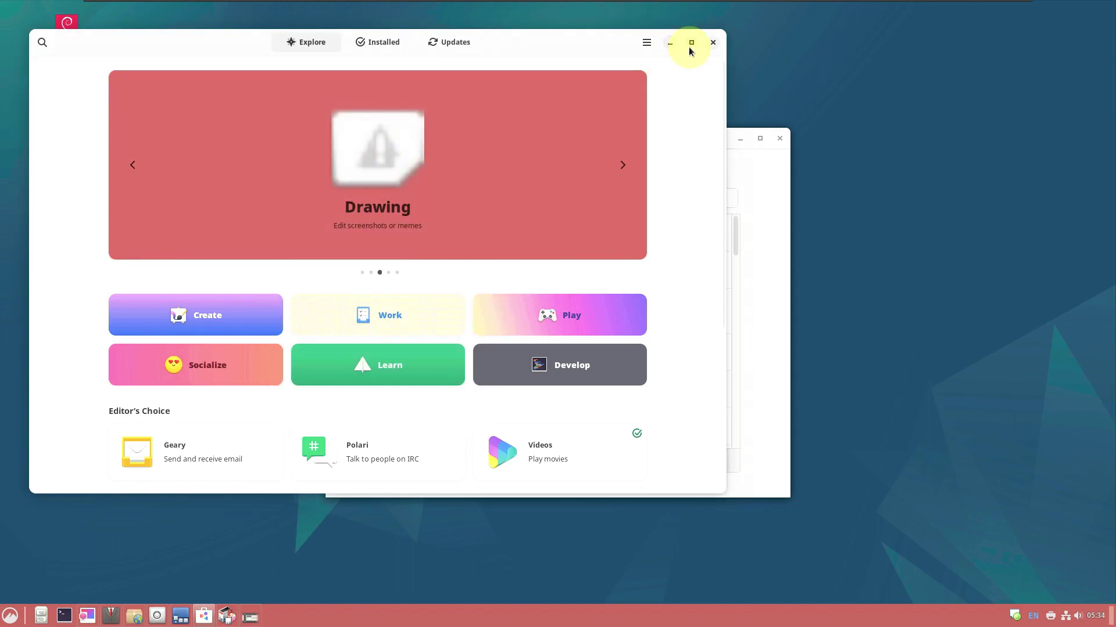
# Maximize Software, browse Installed apps, confirm Updates shows Up to Date, then close it
pyautogui.press('super+Up')
pyautogui.scroll(-4, 299, 300)
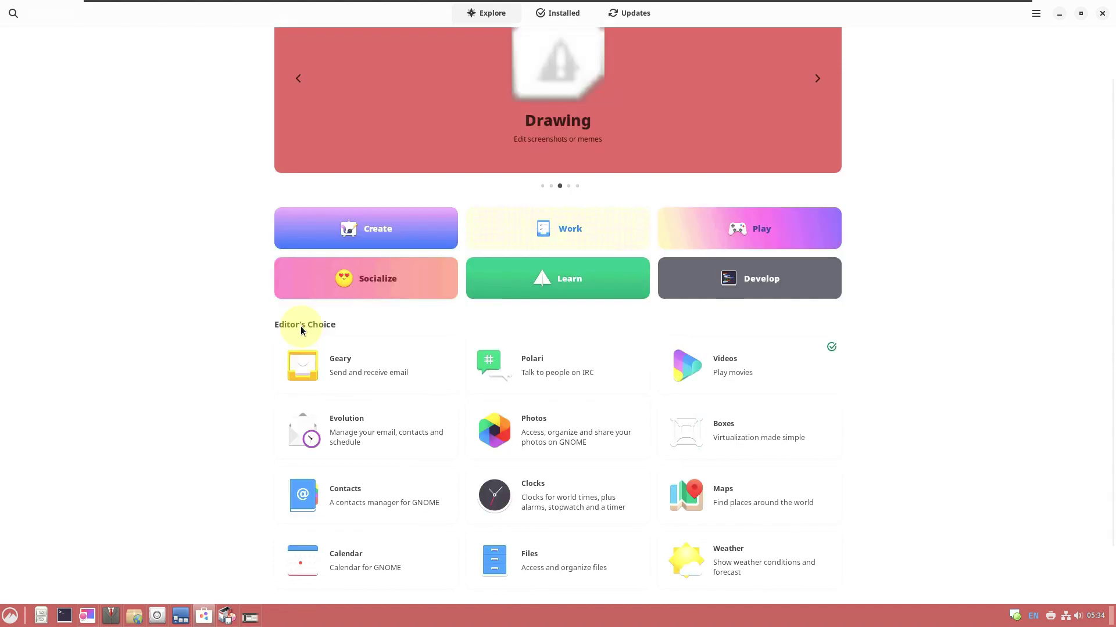
pyautogui.click(543, 12)
pyautogui.scroll(-10, 418, 242)
pyautogui.scroll(-20, 419, 246)
pyautogui.scroll(-20, 419, 242)
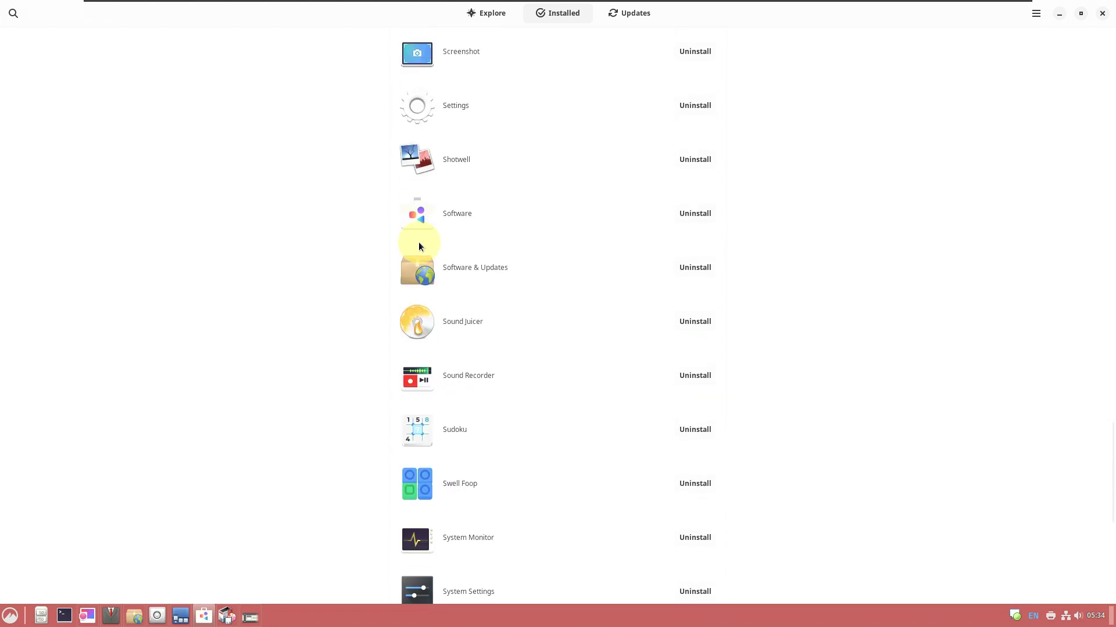
pyautogui.click(623, 16)
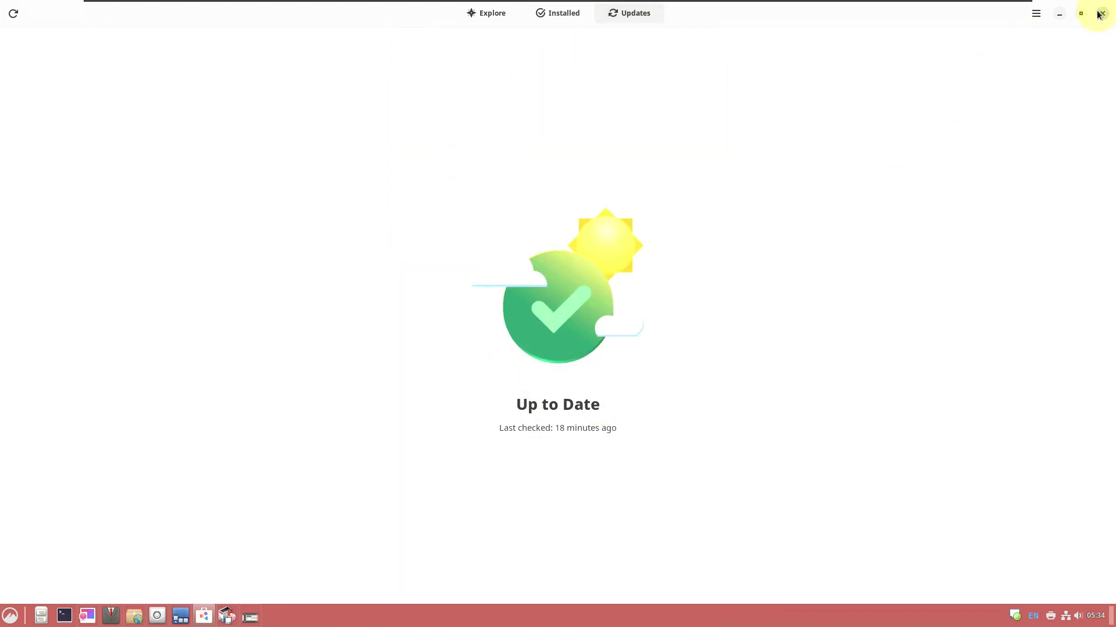
pyautogui.click(1100, 14)
pyautogui.click(625, 150)
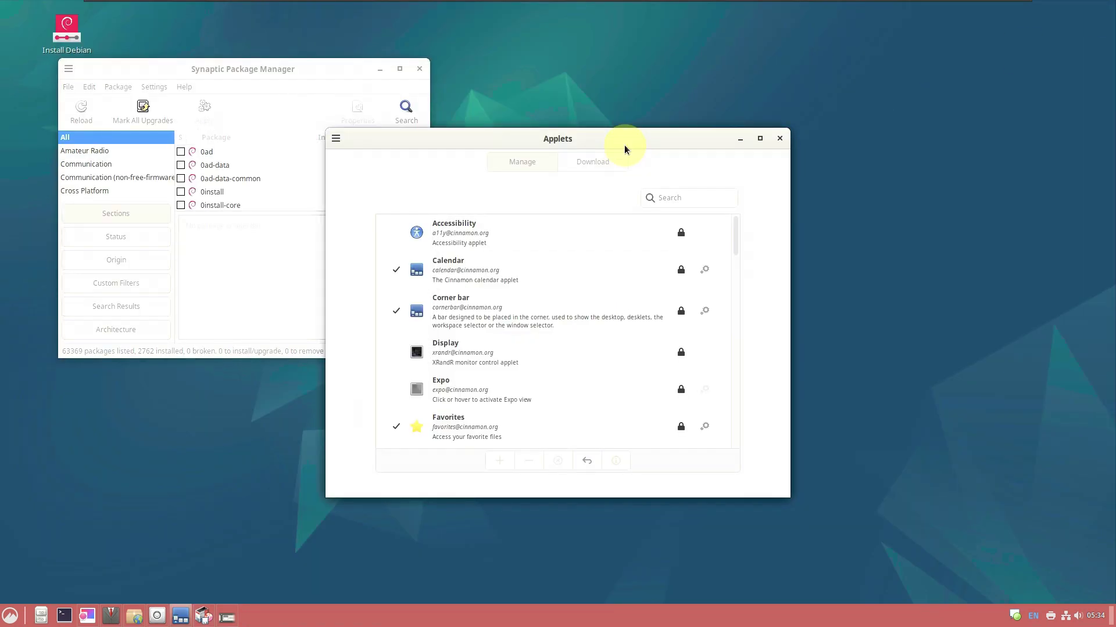
# Maximize Applets, browse the Download tab, return to Manage, and close the window
pyautogui.click(759, 140)
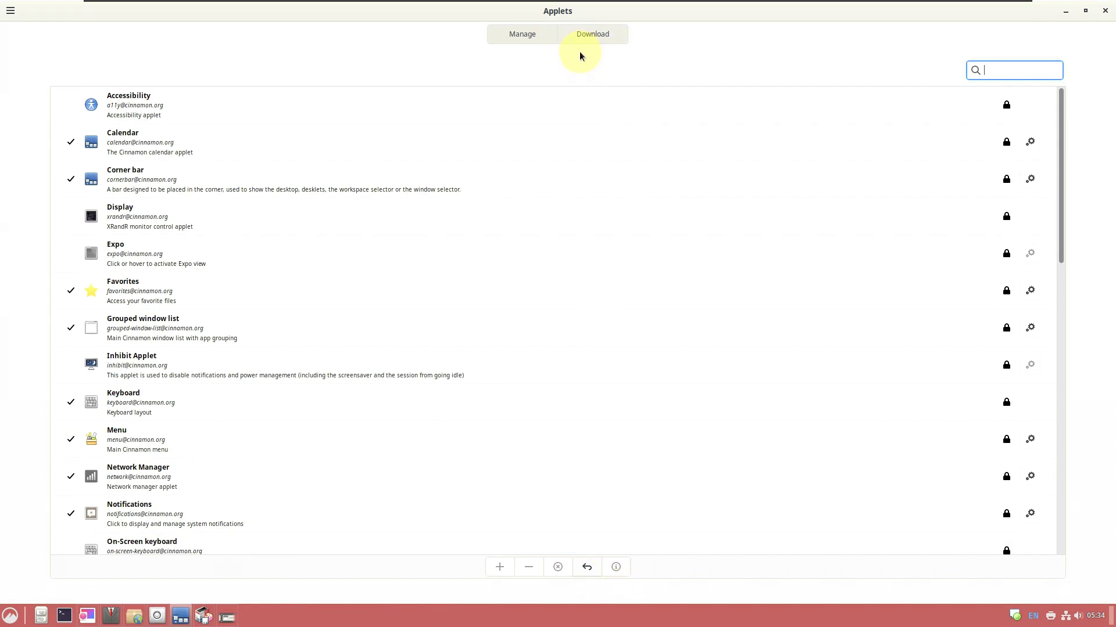
pyautogui.click(581, 35)
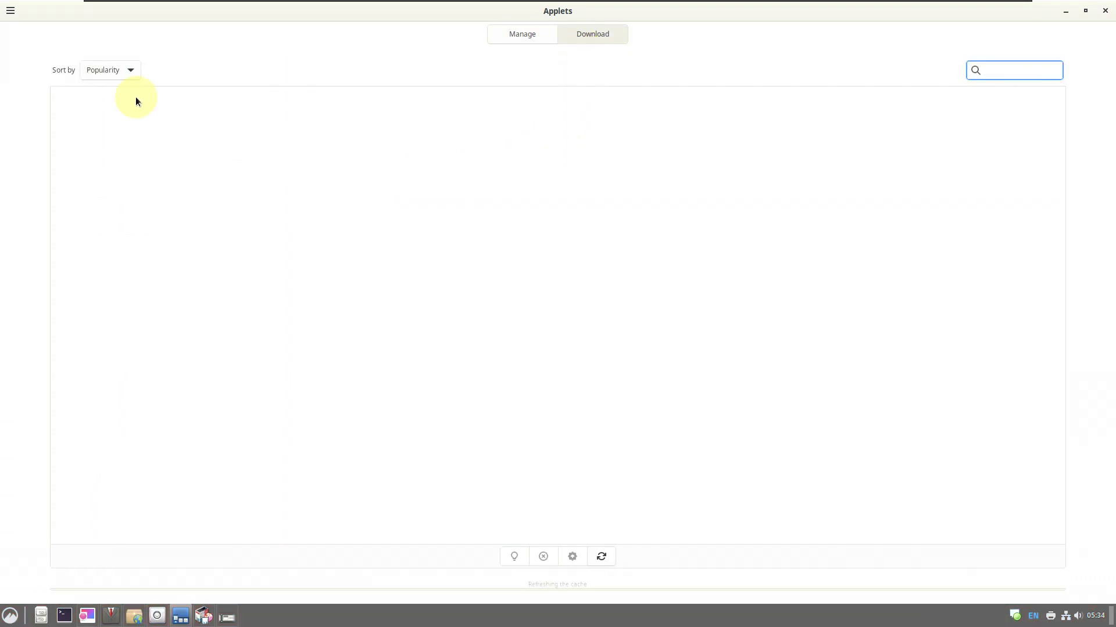
pyautogui.click(11, 9)
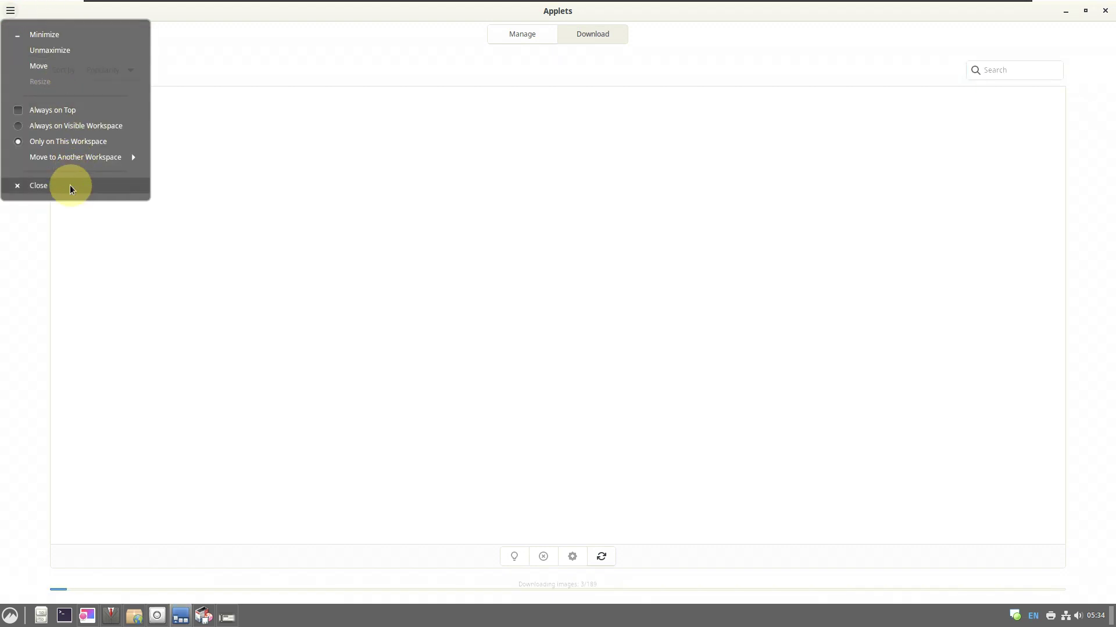
pyautogui.click(26, 413)
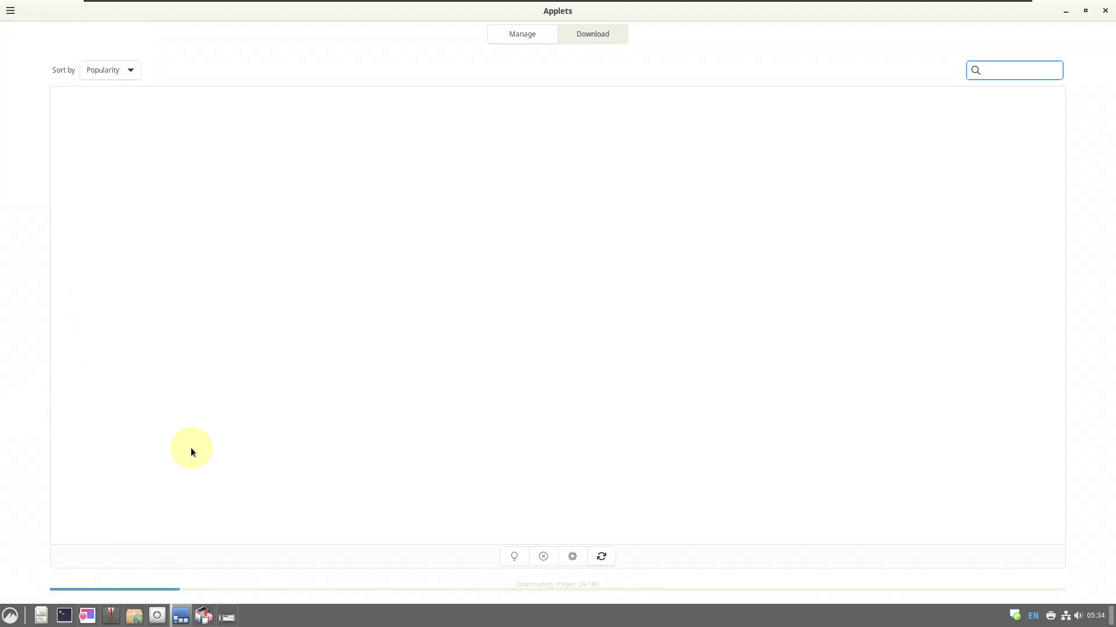
pyautogui.click(507, 46)
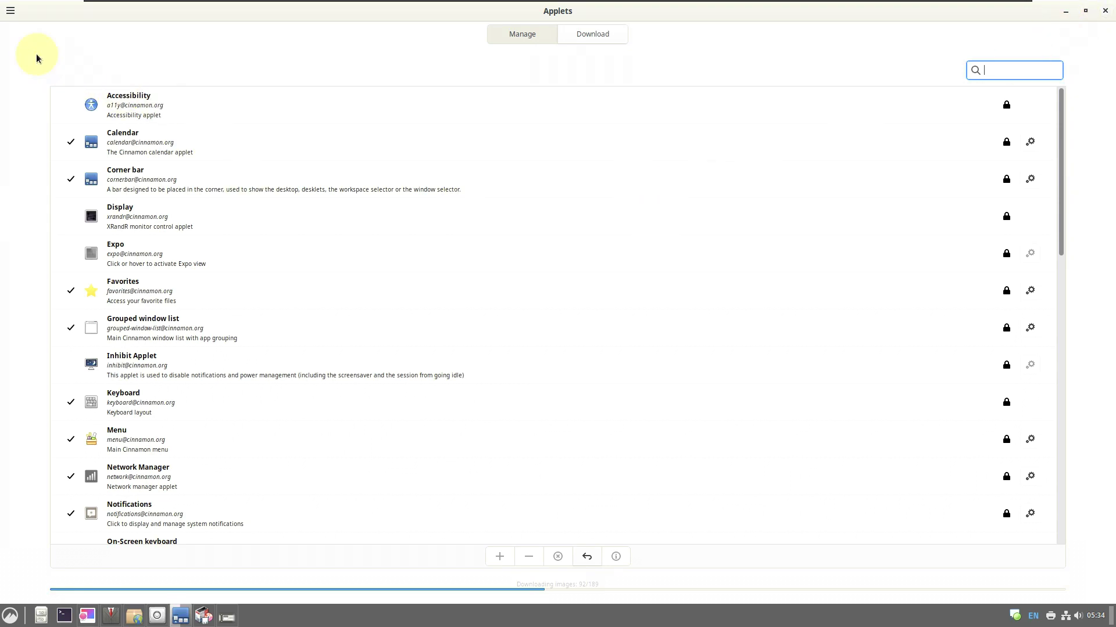
pyautogui.click(10, 19)
# Force quit the unresponsive Applets settings and close Privacy via its window menu
pyautogui.click(523, 250)
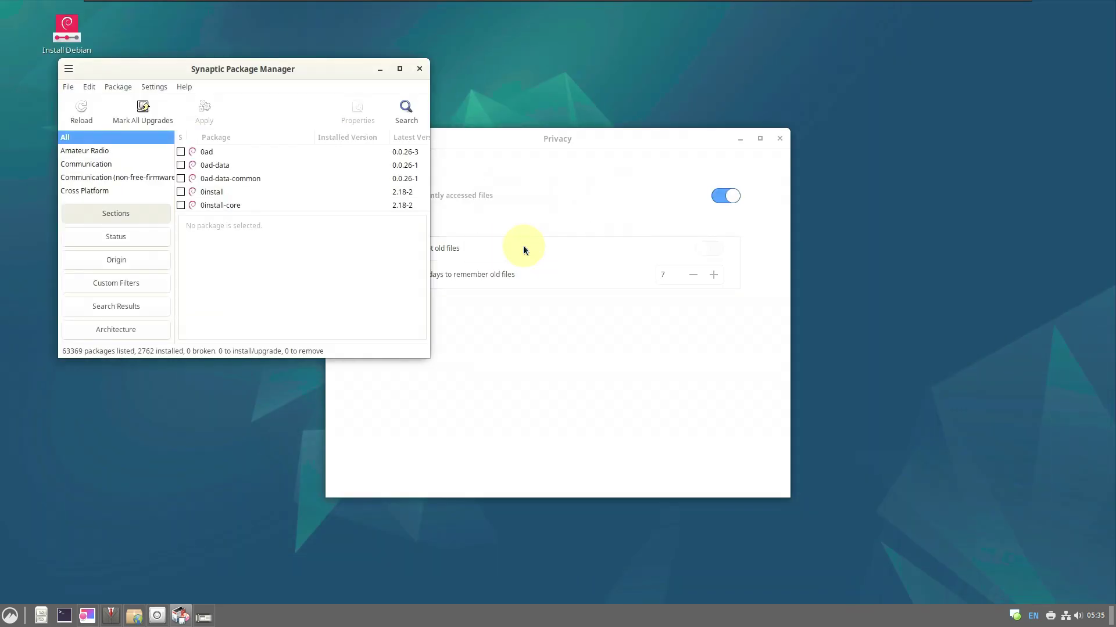
pyautogui.click(546, 201)
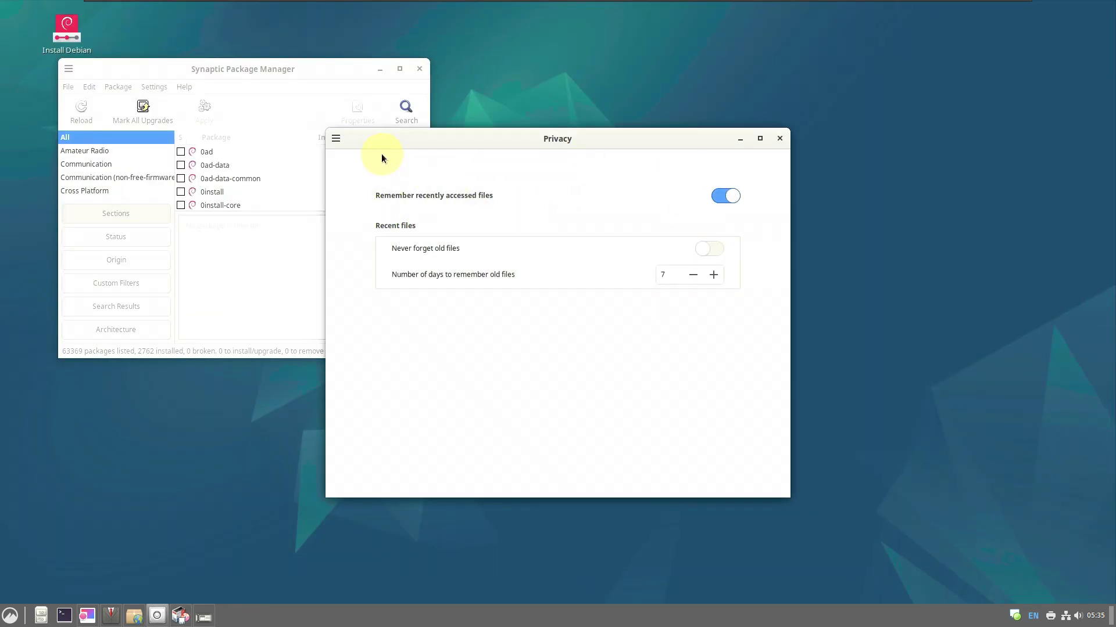
pyautogui.click(335, 139)
pyautogui.click(386, 318)
# Maximize Software & Updates, view Other Software, Authentication and Developer Options tabs, then close it
pyautogui.click(566, 205)
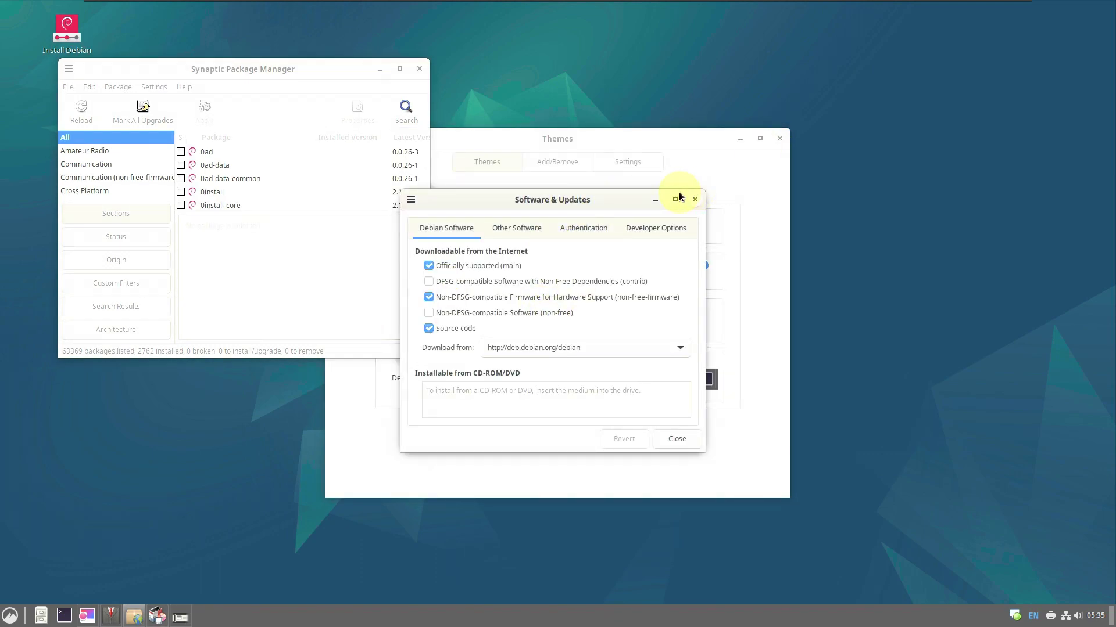
pyautogui.click(679, 197)
pyautogui.click(145, 34)
pyautogui.click(192, 37)
pyautogui.click(222, 37)
pyautogui.click(10, 10)
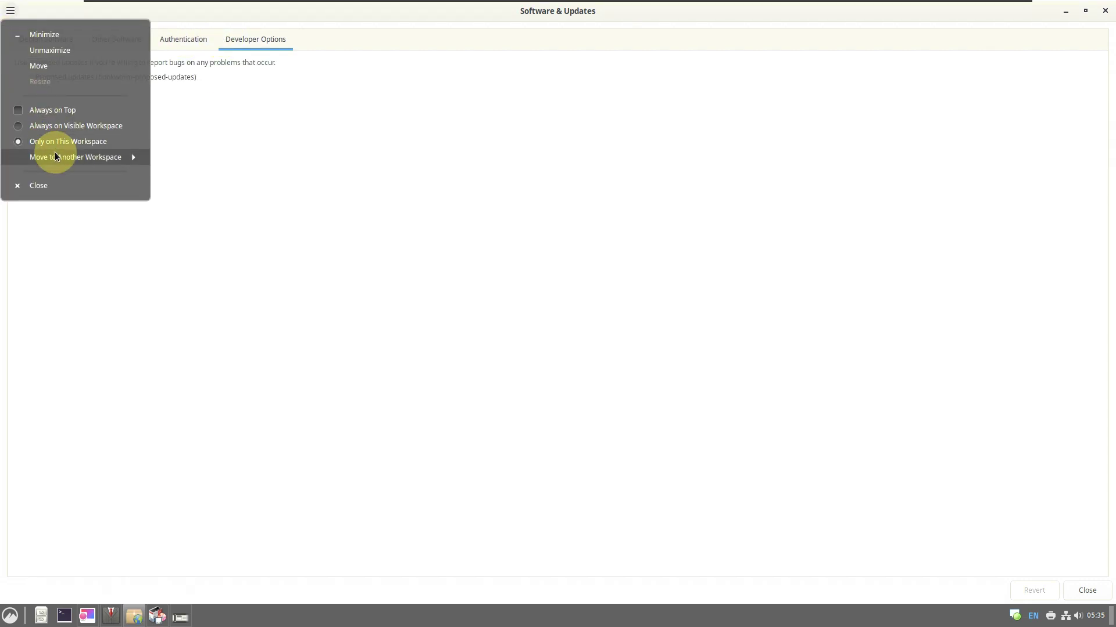
pyautogui.click(61, 185)
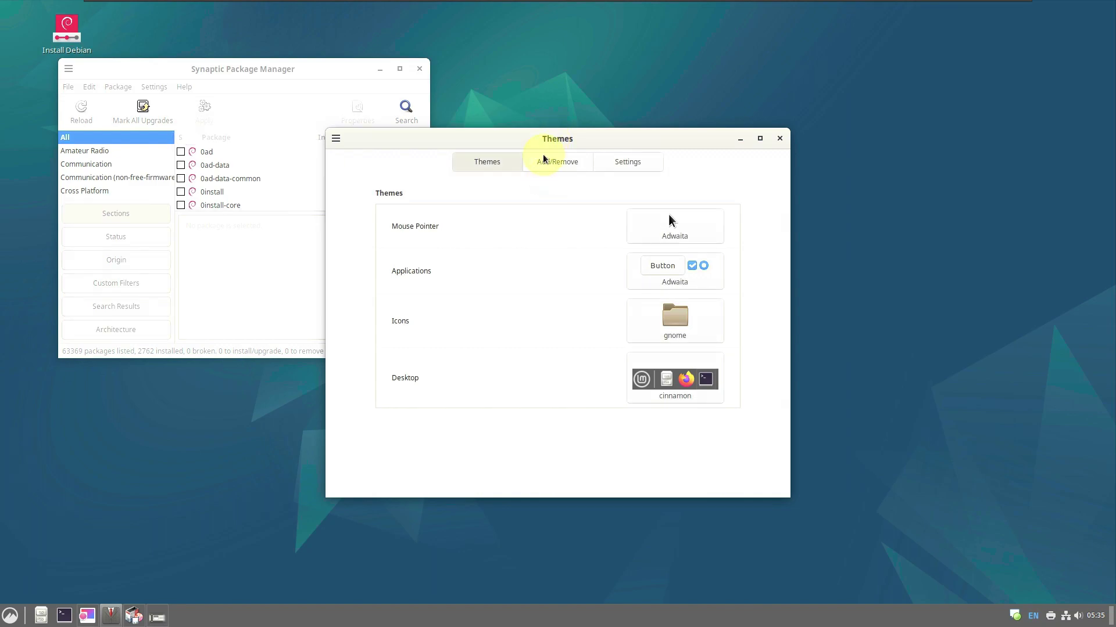
# View Themes' Add/Remove and Settings tabs, acknowledge the message with OK, and close Themes
pyautogui.click(544, 159)
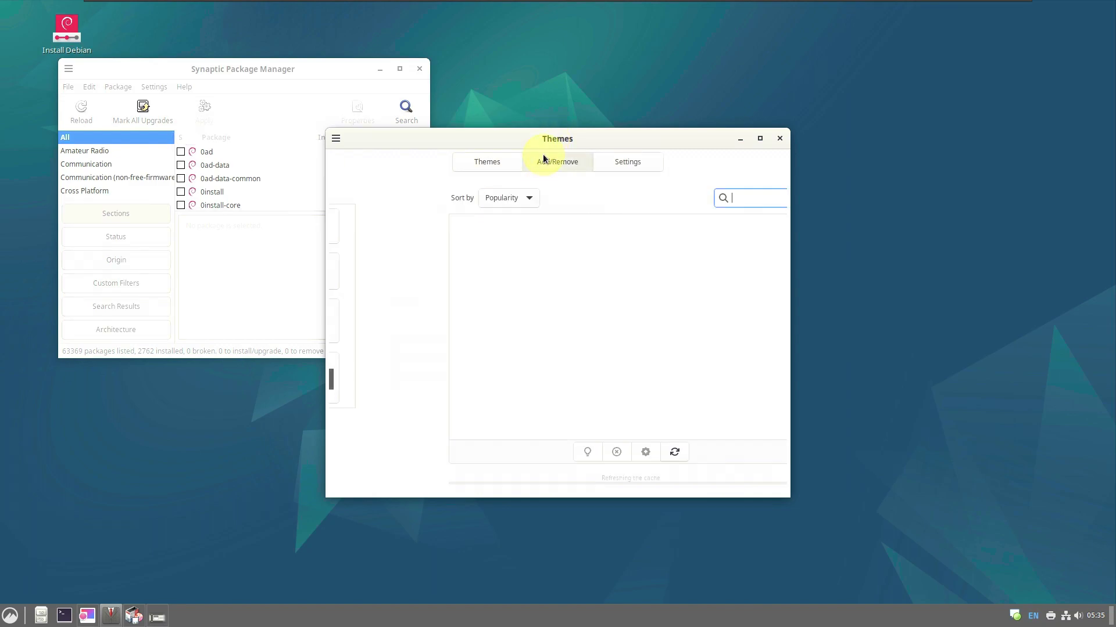
pyautogui.click(633, 163)
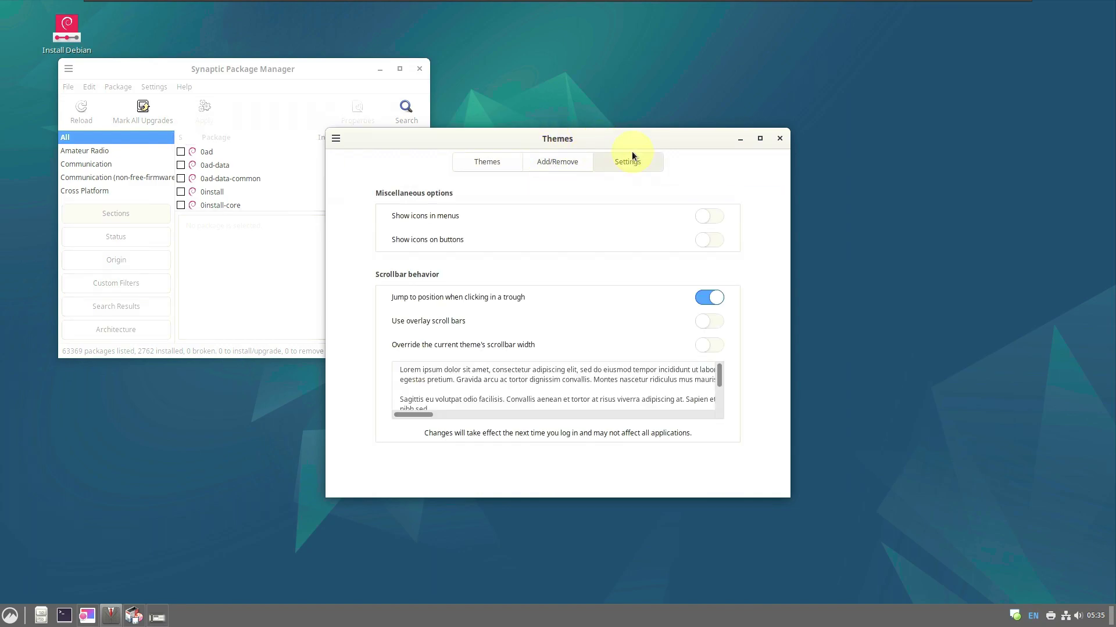
pyautogui.click(779, 139)
pyautogui.click(553, 371)
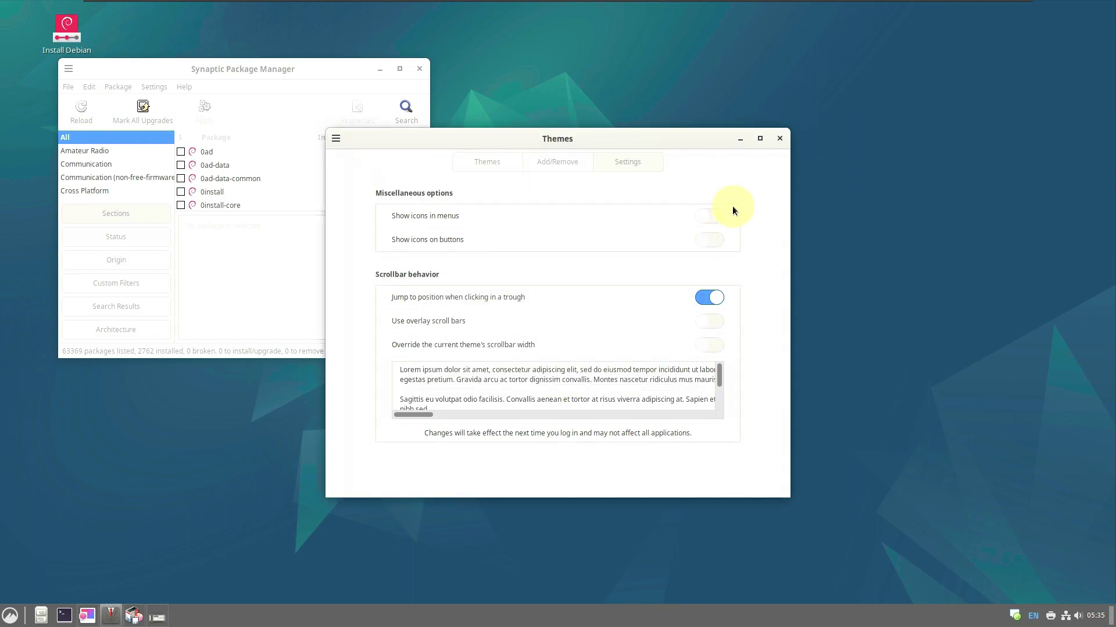
pyautogui.click(779, 138)
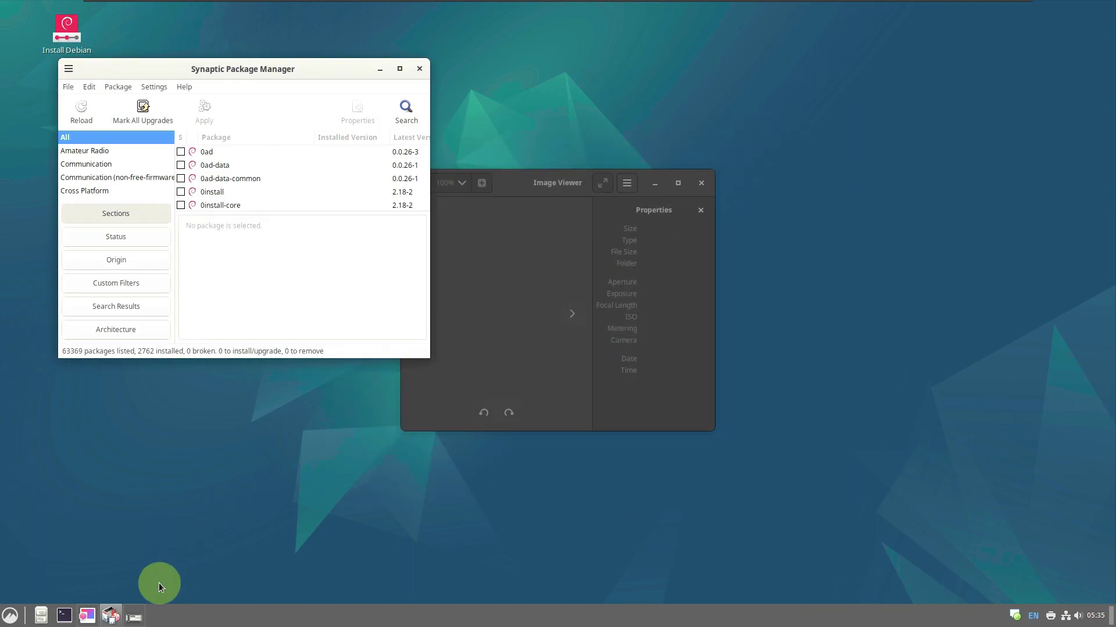
# View About Image Viewer (version 43.2), then close Image Viewer
pyautogui.click(567, 183)
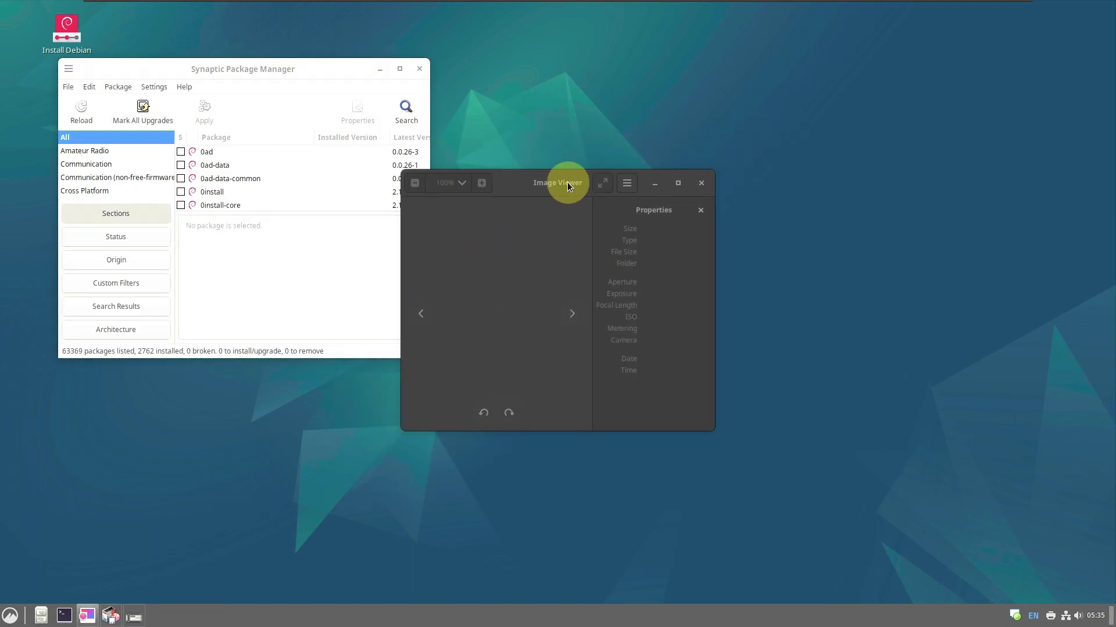
pyautogui.click(625, 190)
pyautogui.click(543, 413)
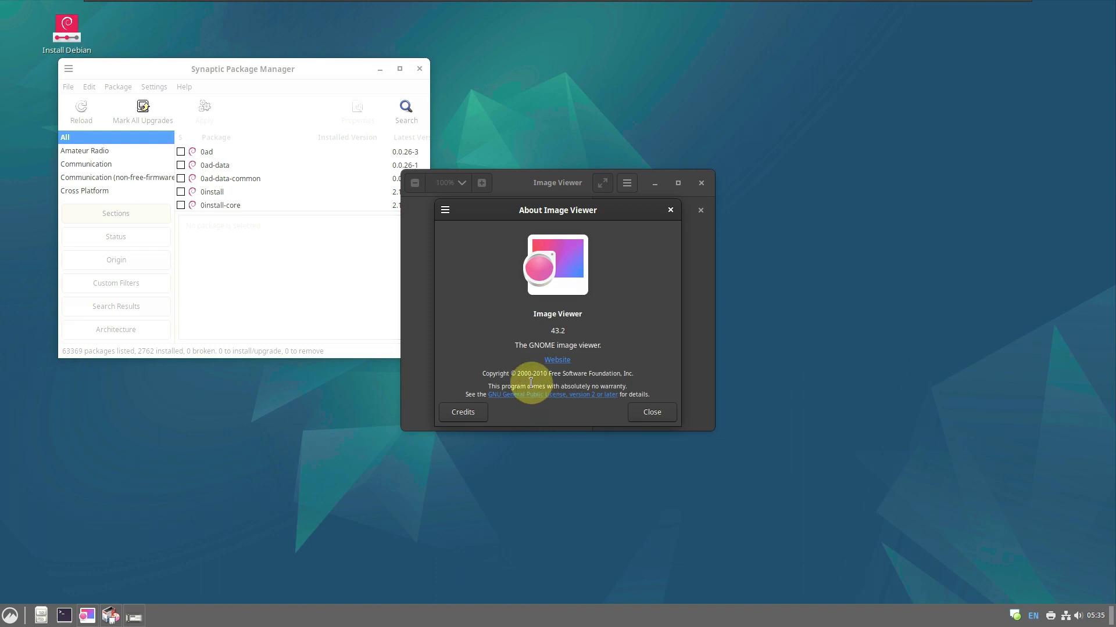
pyautogui.doubleClick(558, 330)
pyautogui.click(670, 210)
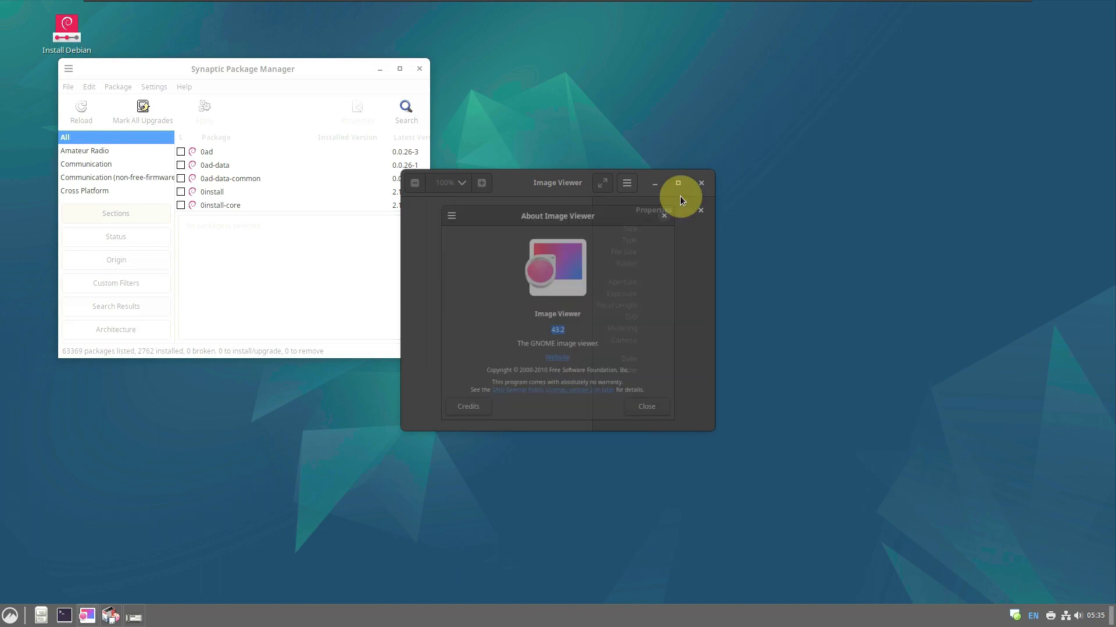
pyautogui.click(703, 183)
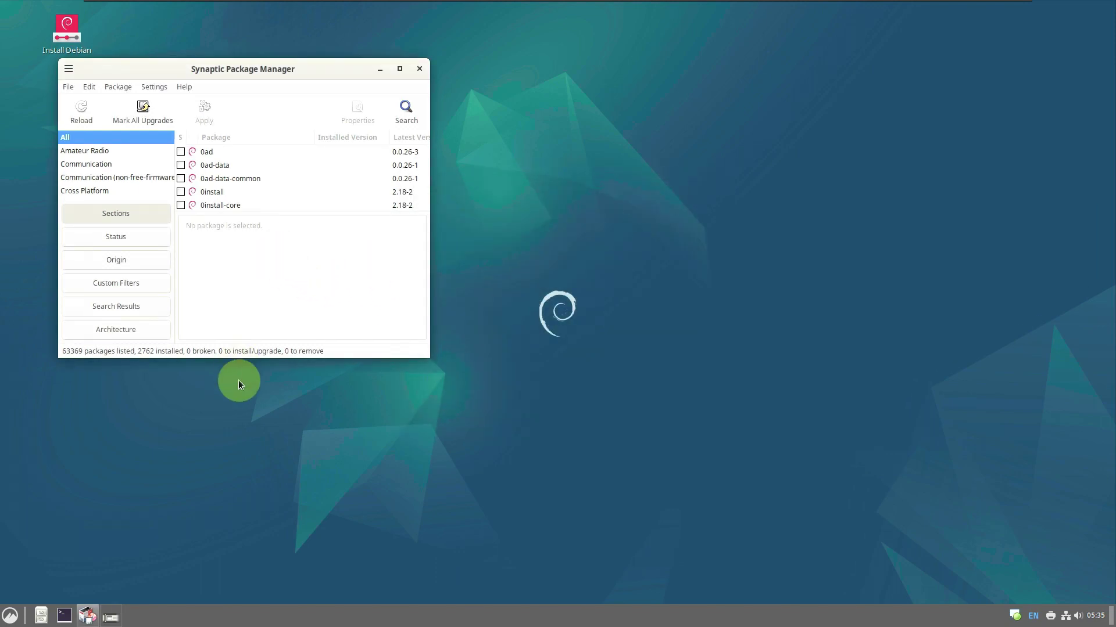
# Restore the minimized Panel settings window and close it
pyautogui.click(113, 616)
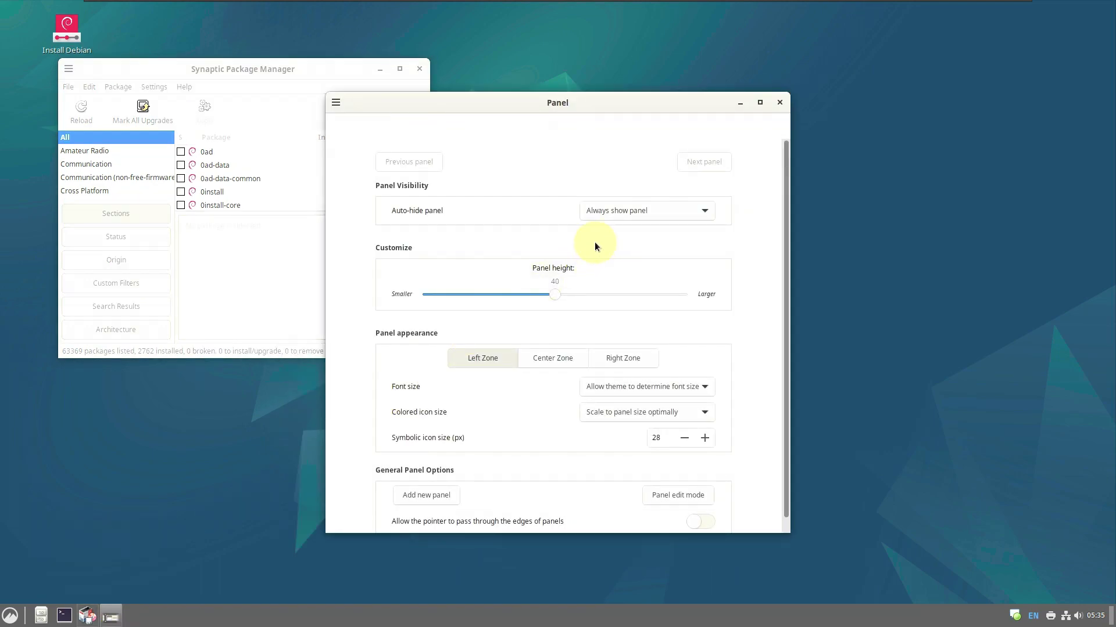
pyautogui.scroll(-1, 739, 329)
pyautogui.click(780, 103)
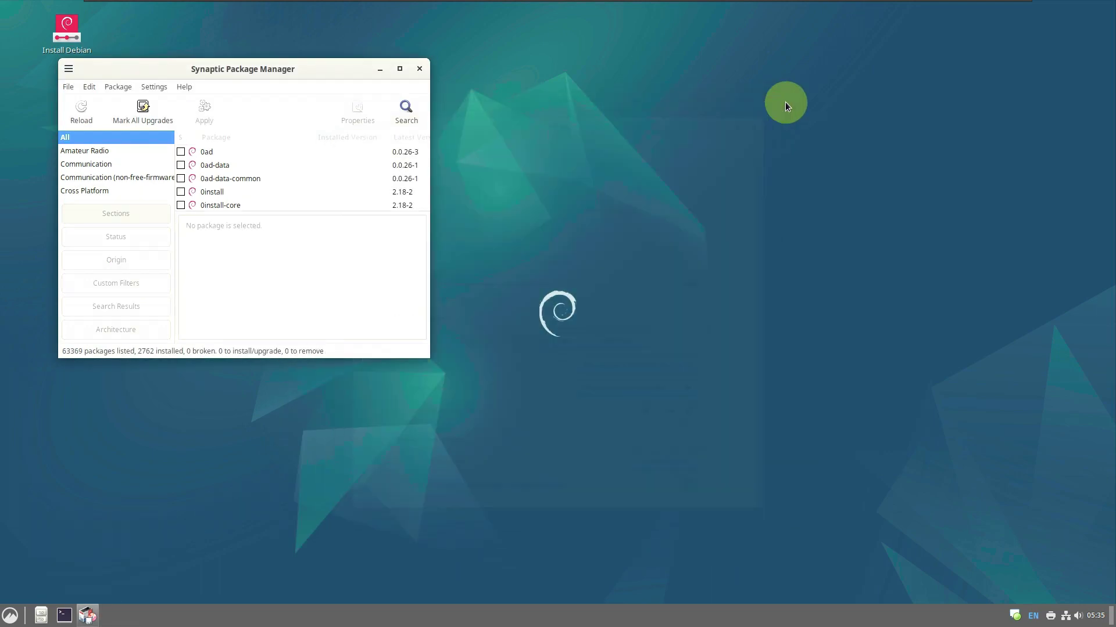
# Centre and maximize the Synaptic window and enlarge the package list
pyautogui.moveTo(368, 78); pyautogui.dragTo(662, 103)
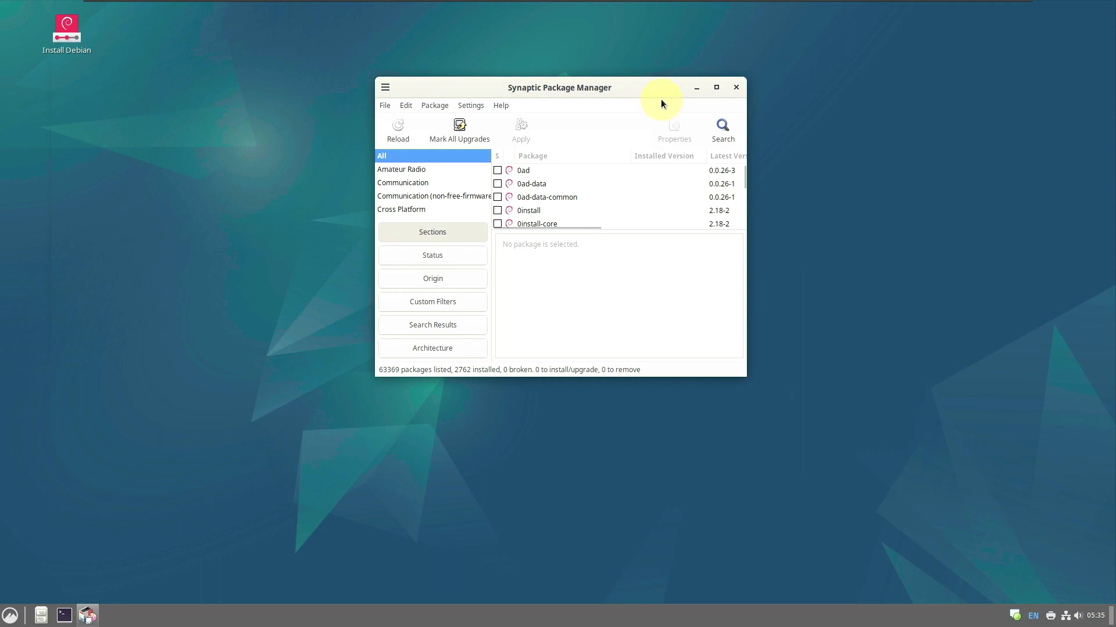
pyautogui.click(715, 88)
pyautogui.moveTo(441, 269); pyautogui.dragTo(436, 513)
# View the About Synaptic dialog from the Help menu and close it
pyautogui.click(126, 29)
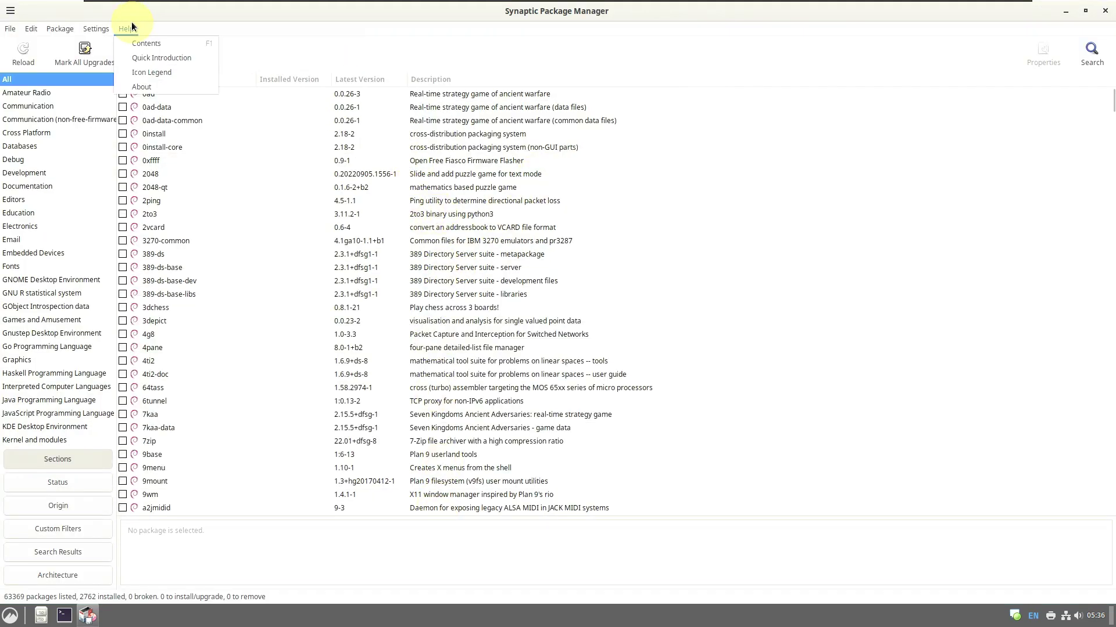
pyautogui.click(145, 70)
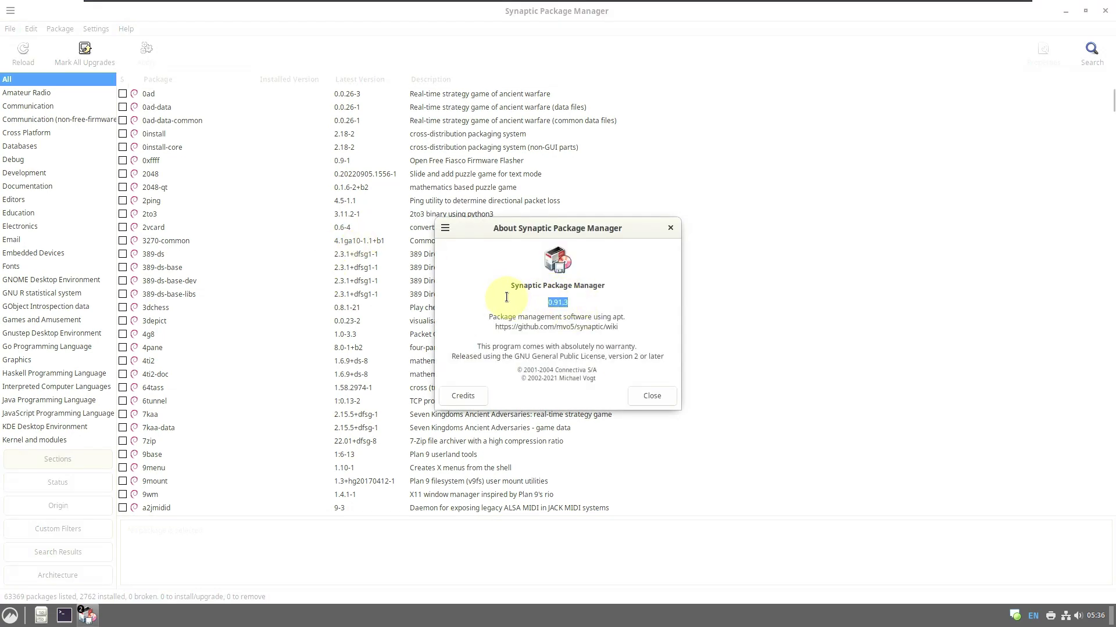
pyautogui.click(652, 396)
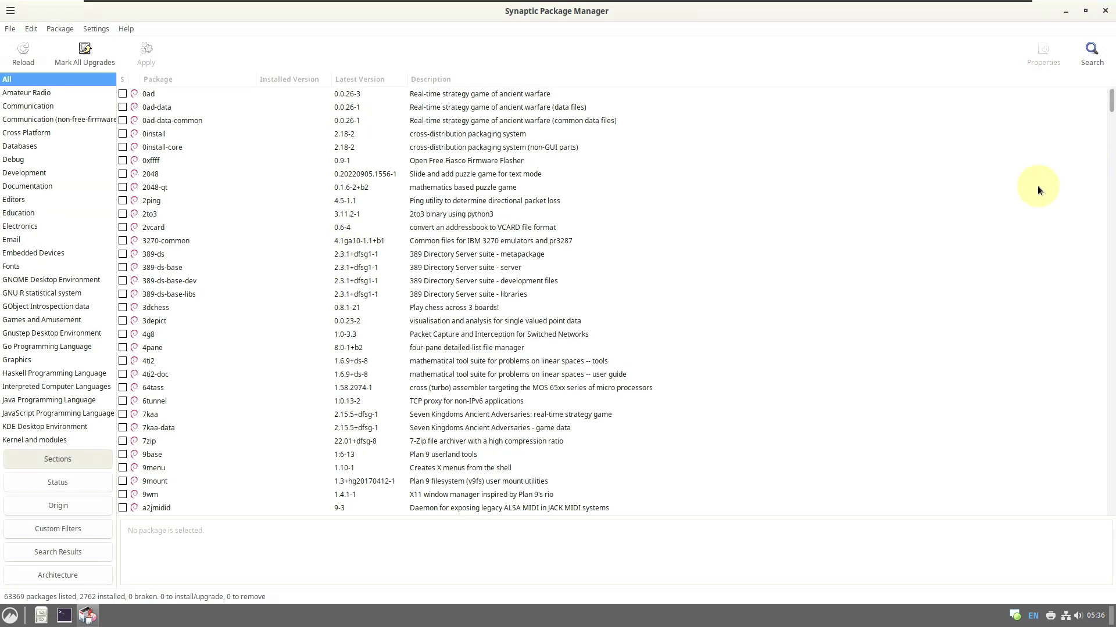
# Browse the dash, datalad and dascrubber package details, then close Synaptic
pyautogui.moveTo(1112, 97); pyautogui.dragTo(1112, 118)
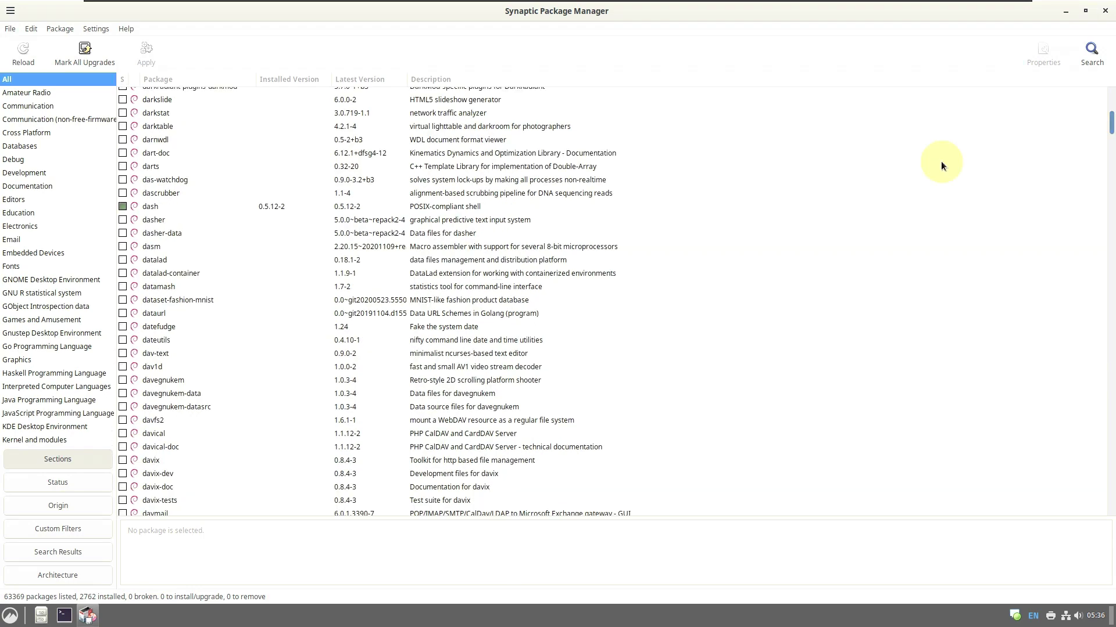
pyautogui.click(145, 208)
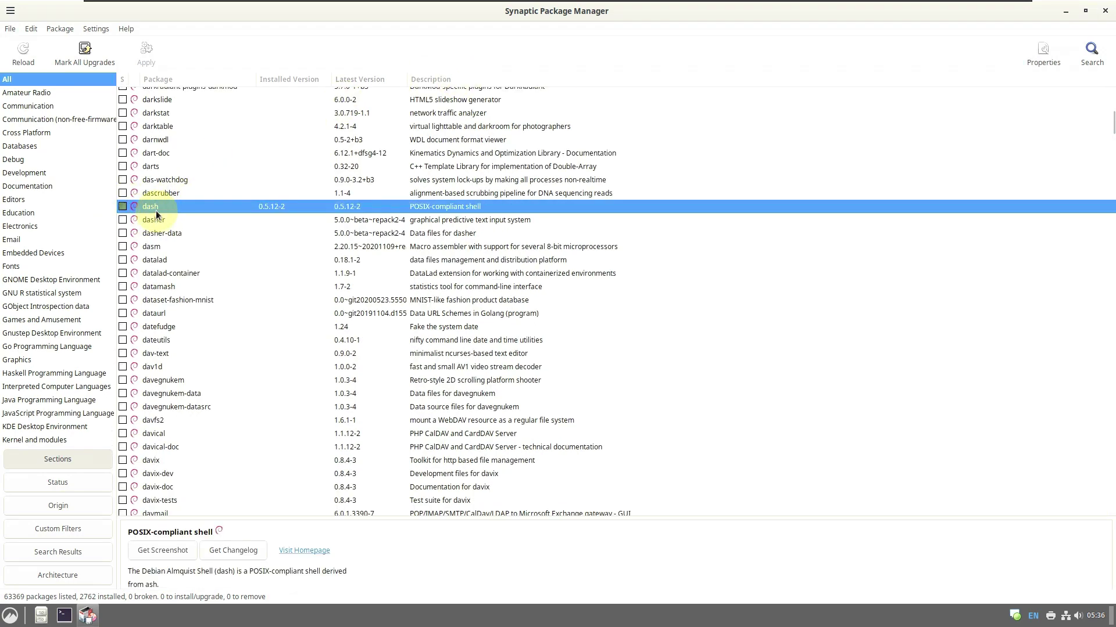
pyautogui.click(154, 260)
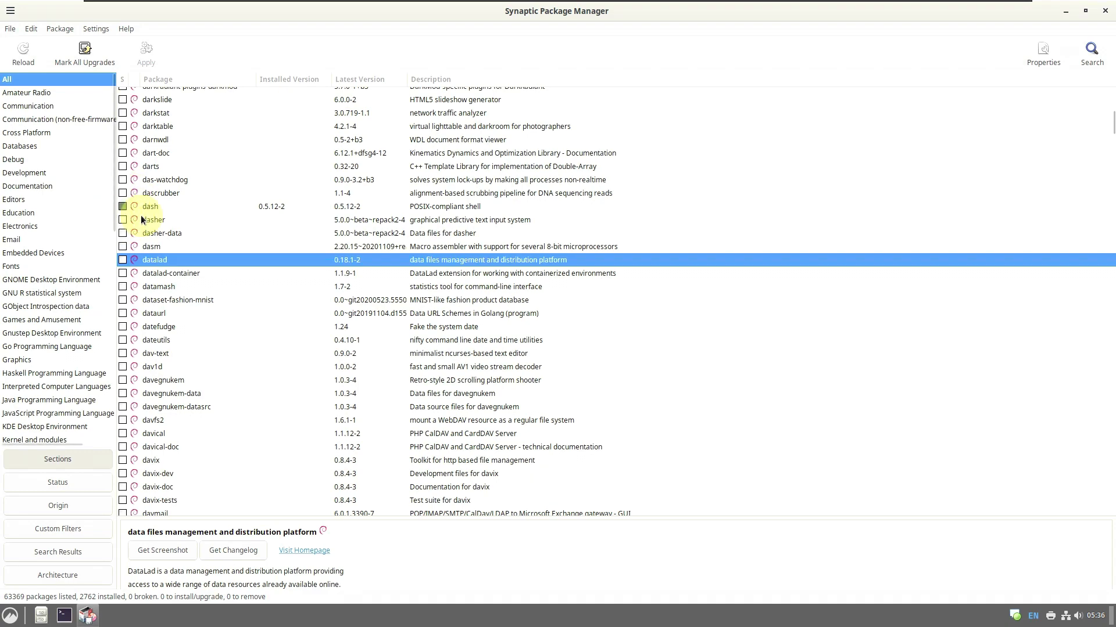
pyautogui.click(153, 198)
pyautogui.click(288, 207)
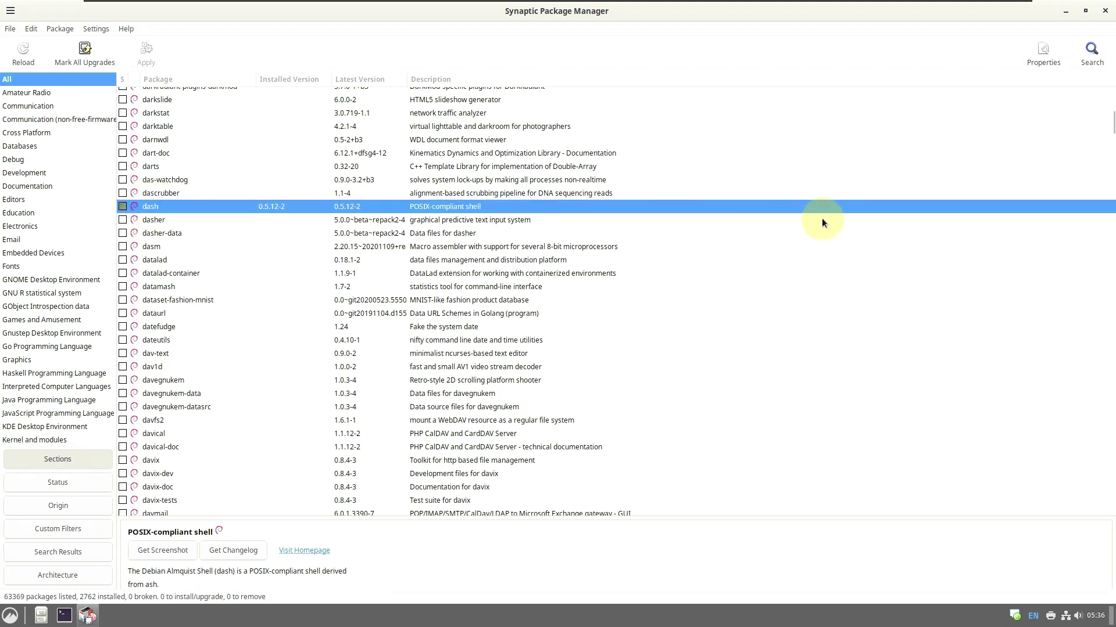
pyautogui.moveTo(1103, 127); pyautogui.dragTo(1095, 41)
pyautogui.click(1104, 13)
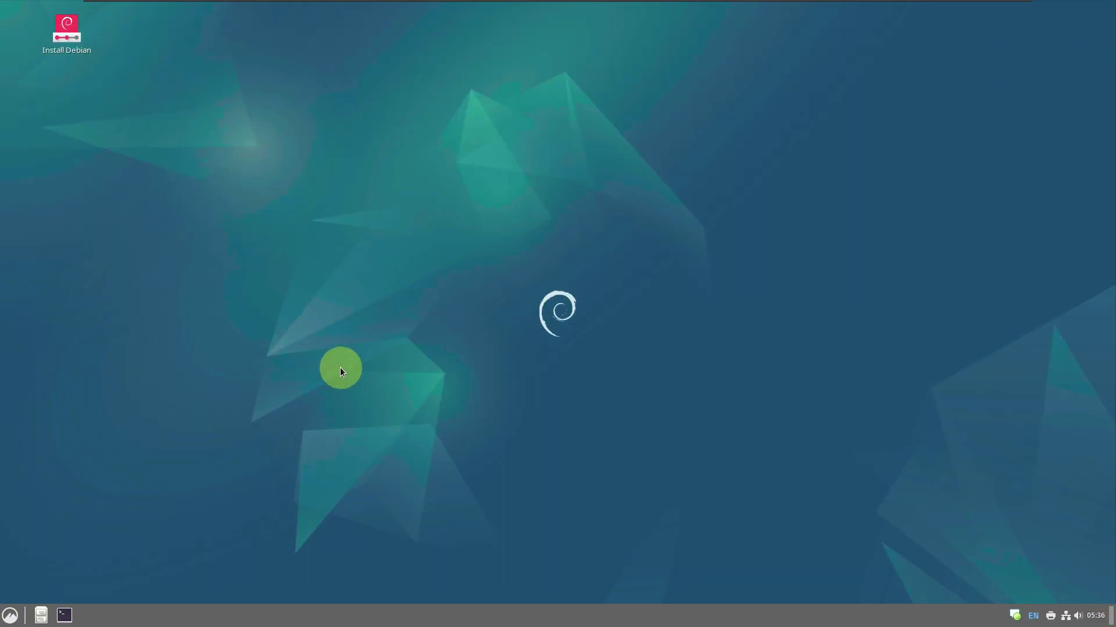
# Dismiss the desktop context menu and launch System Monitor from Administration
pyautogui.rightClick(232, 196)
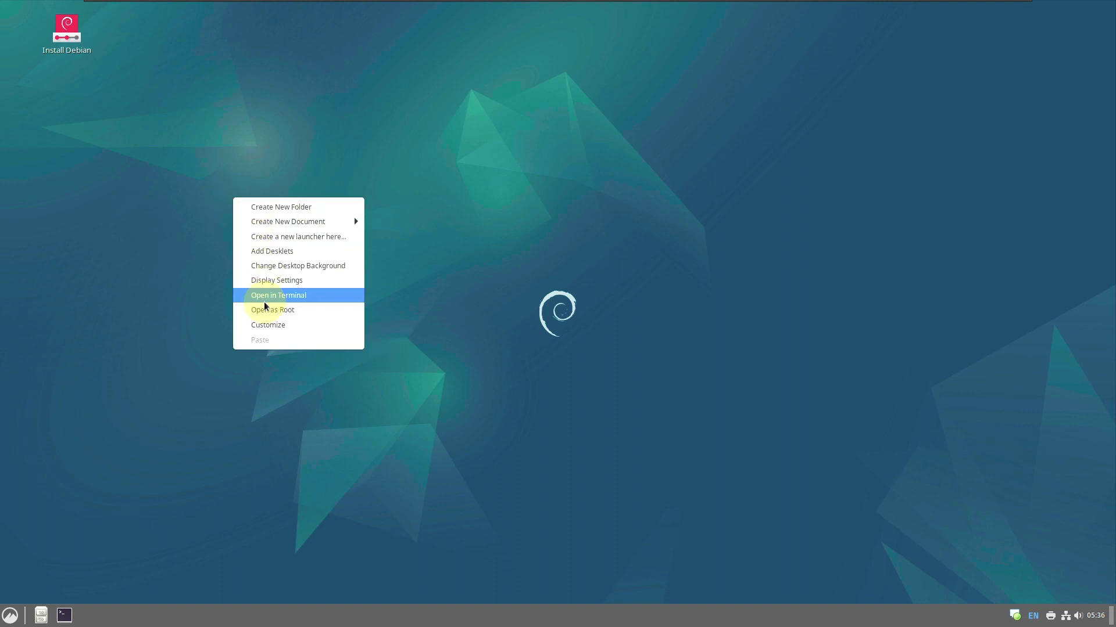
pyautogui.click(58, 413)
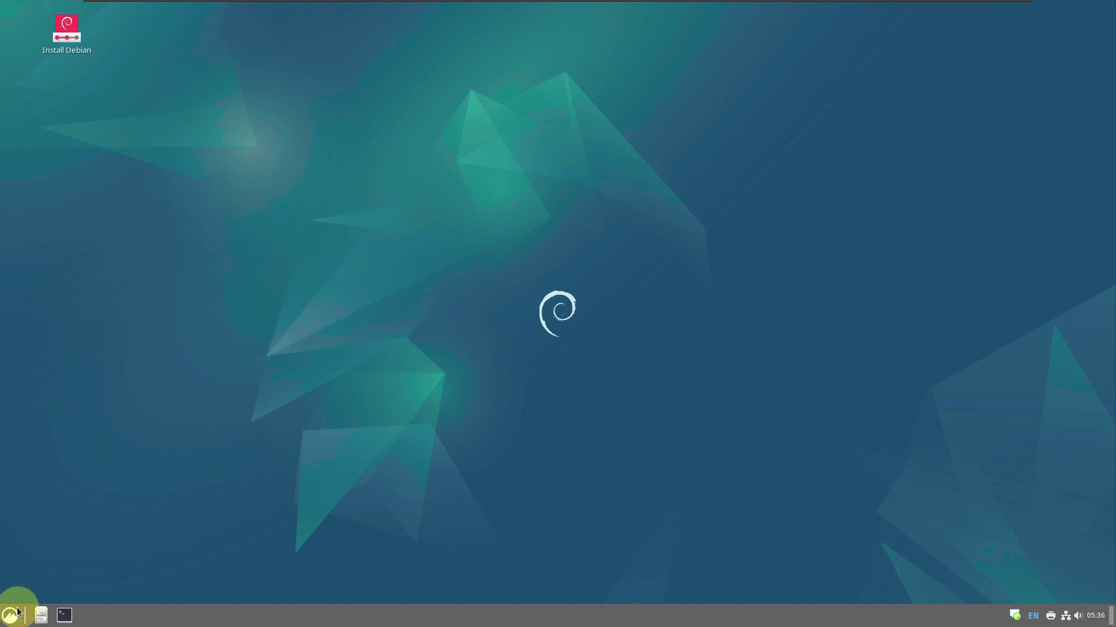
pyautogui.click(12, 614)
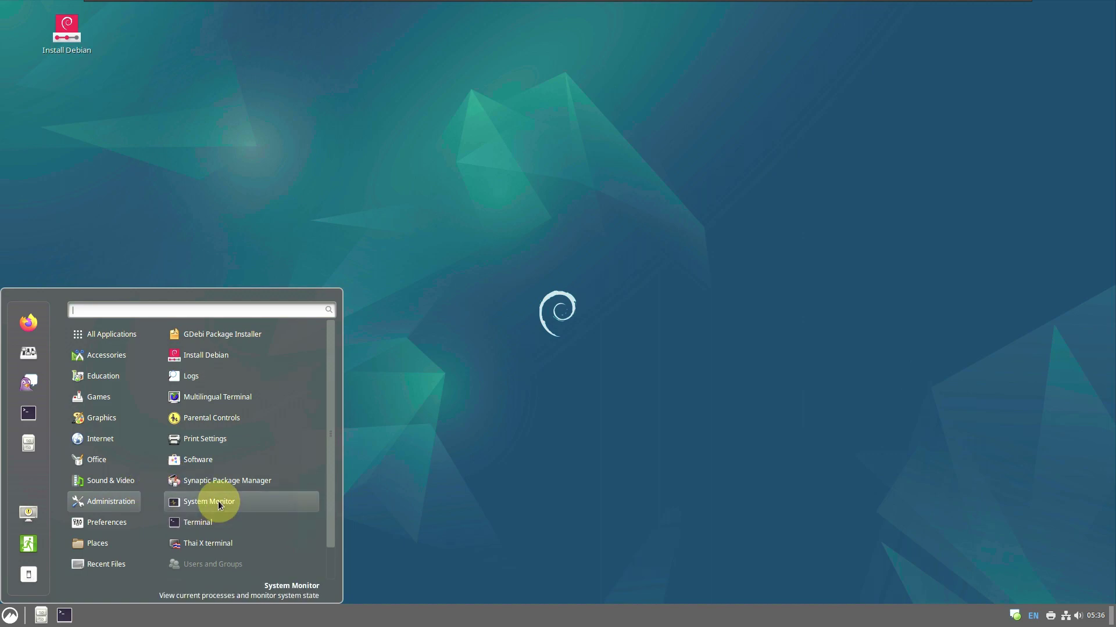
pyautogui.click(215, 501)
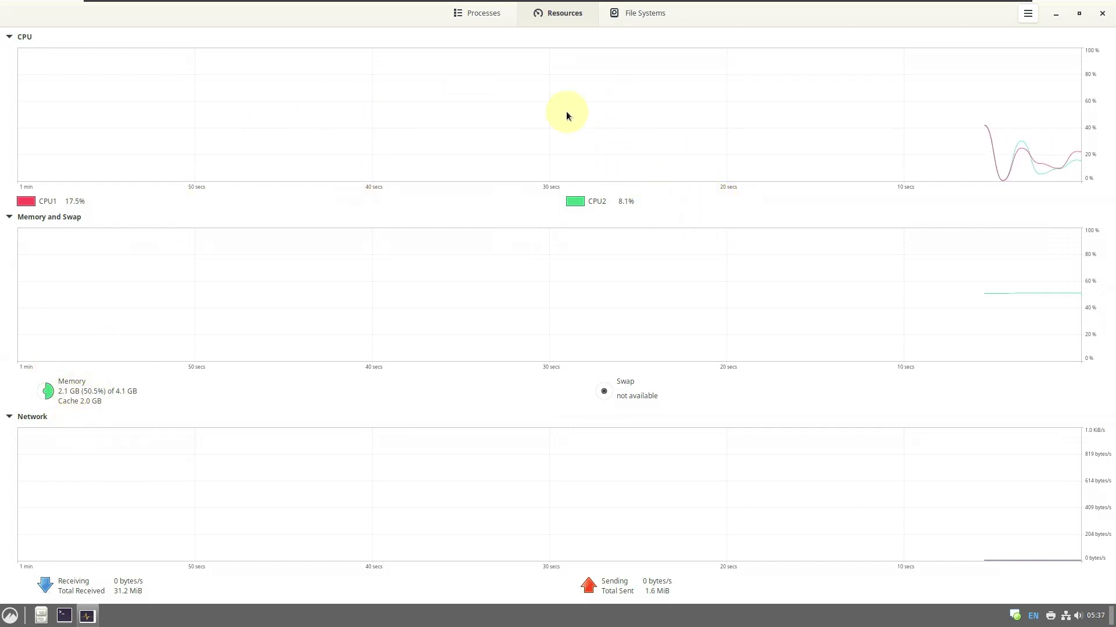
# Check the Processes list and Resources graphs, then close System Monitor
pyautogui.click(498, 18)
pyautogui.scroll(-10, 995, 162)
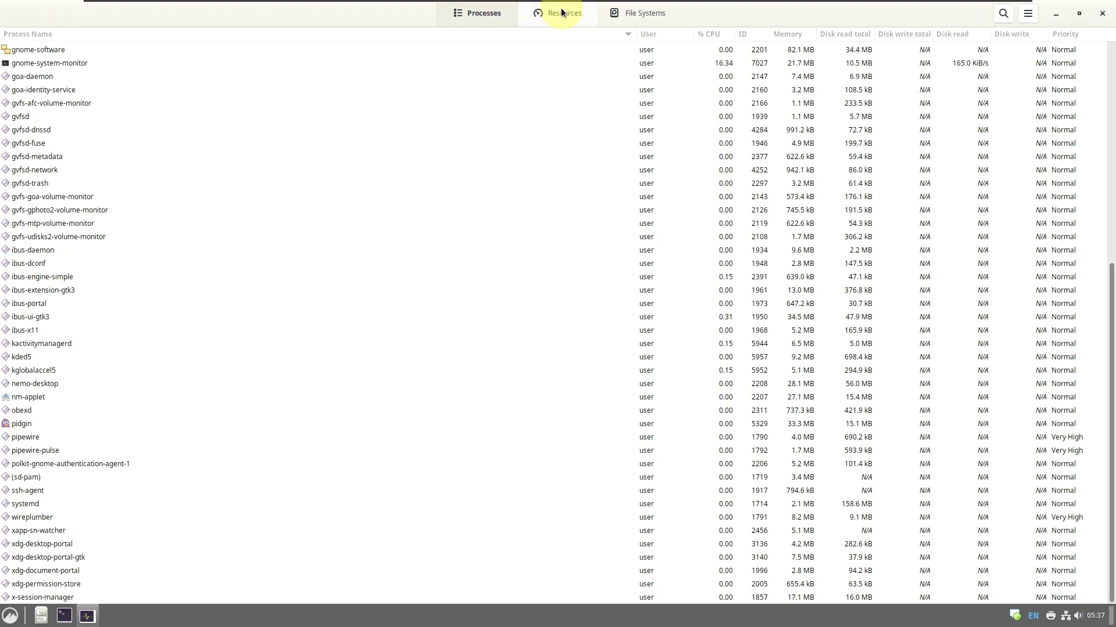
pyautogui.click(561, 12)
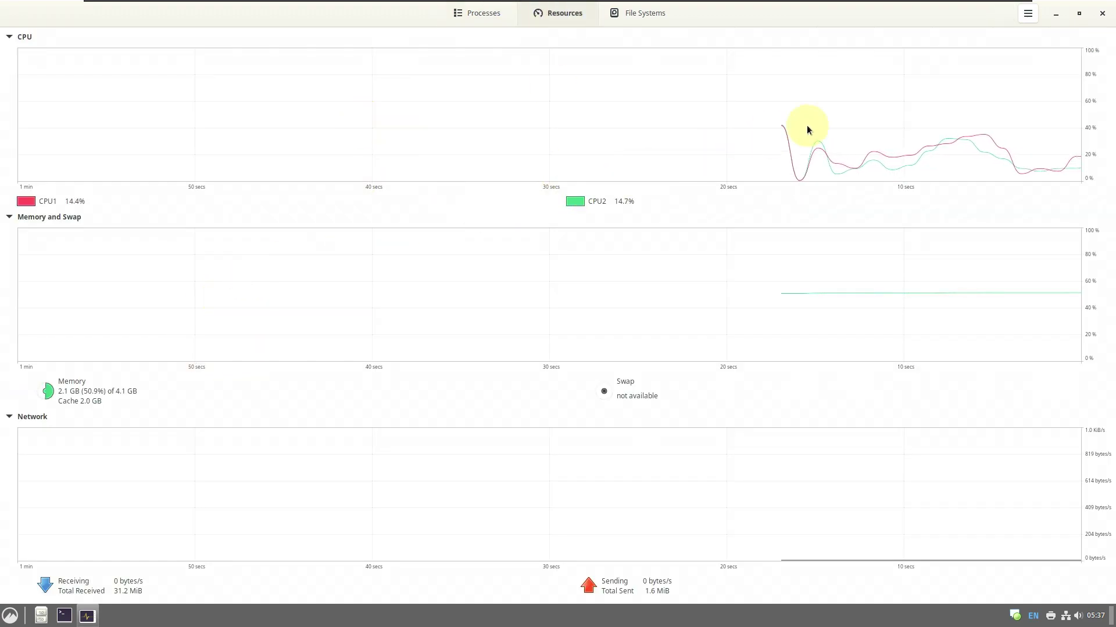
pyautogui.click(1102, 13)
# Briefly check the application menu, then the calendar, volume and network applets
pyautogui.click(9, 617)
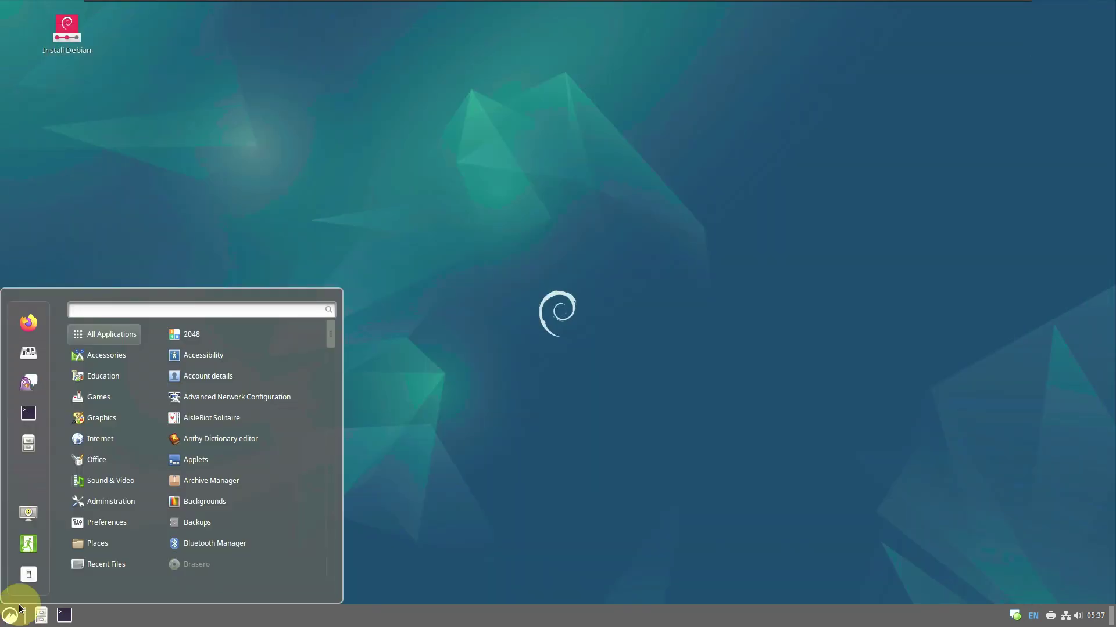
pyautogui.click(669, 229)
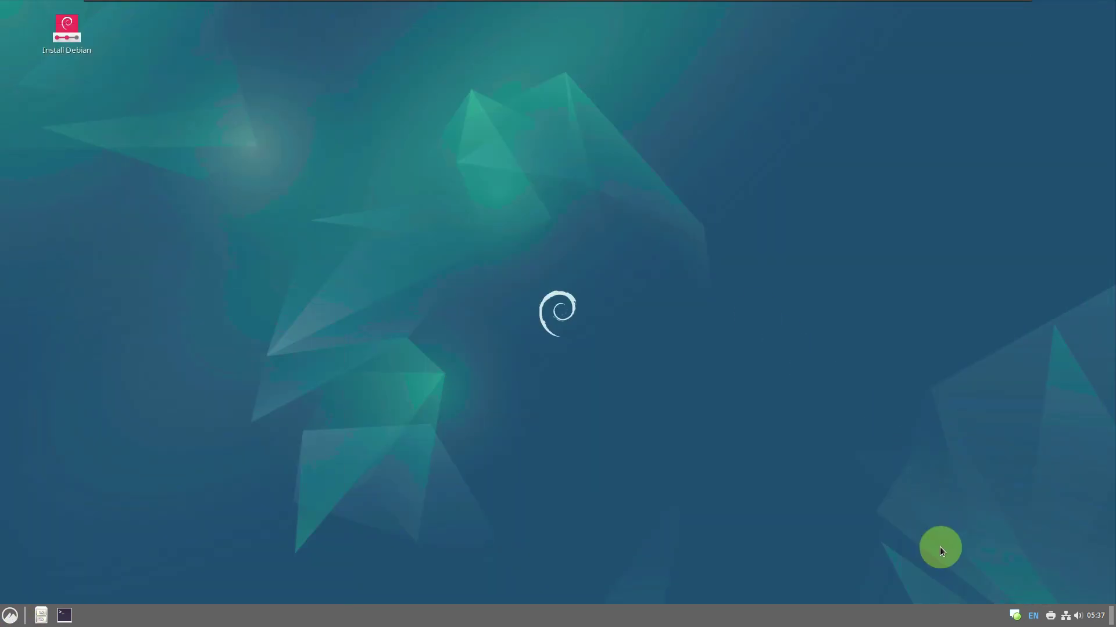
pyautogui.click(1090, 615)
pyautogui.click(1090, 614)
pyautogui.click(1077, 614)
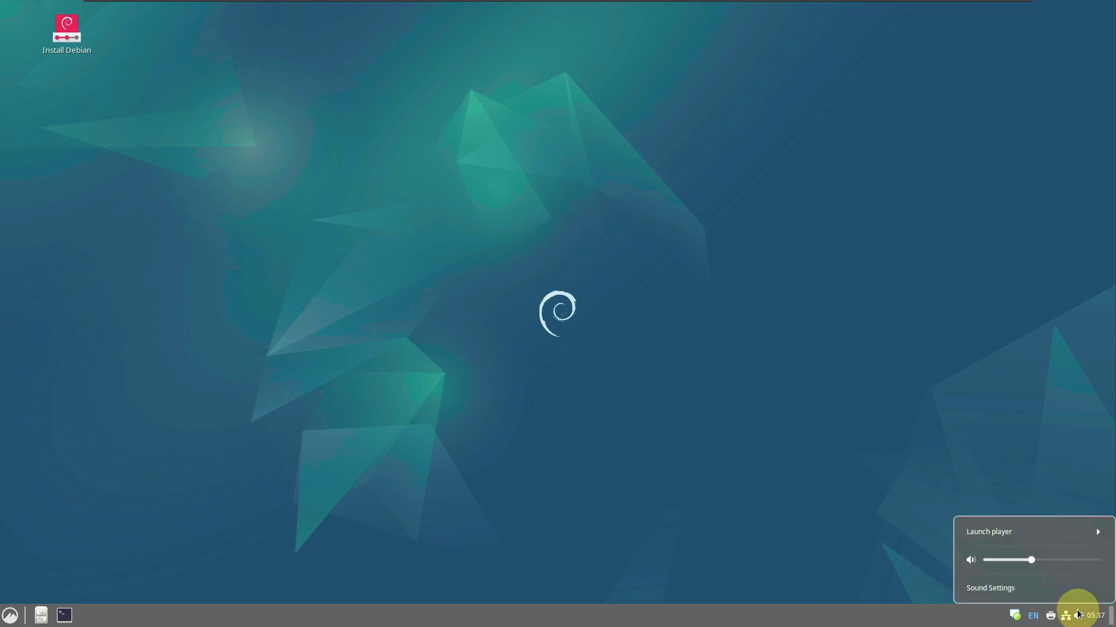
pyautogui.click(1078, 614)
pyautogui.click(1066, 616)
pyautogui.click(1066, 615)
# View the About Printers dialog from the printers applet and close it
pyautogui.rightClick(1051, 616)
pyautogui.click(1041, 556)
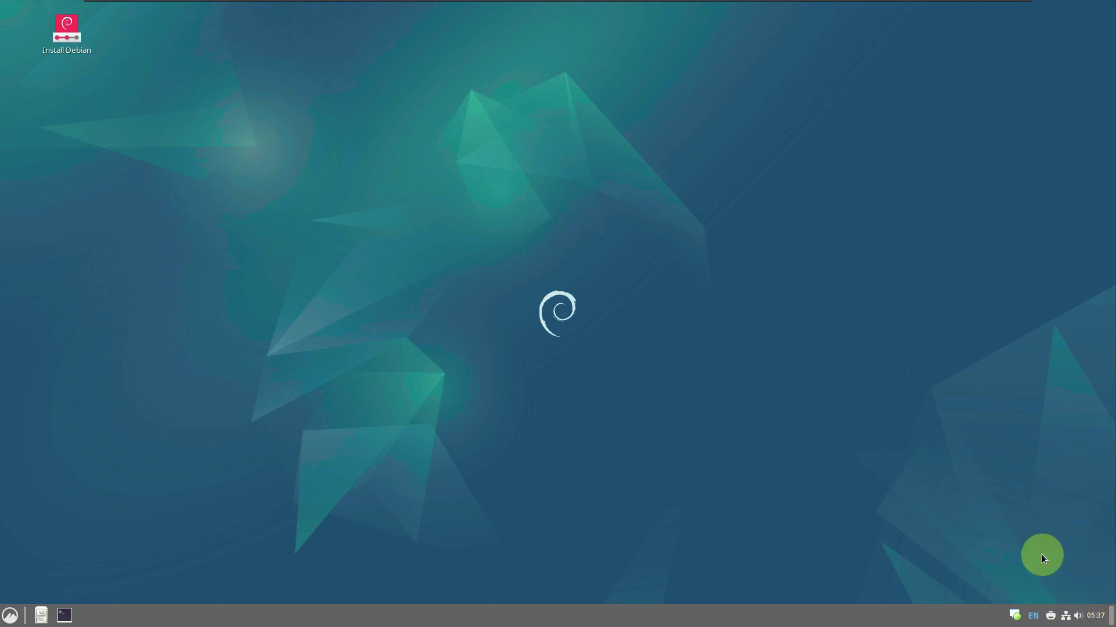
pyautogui.click(660, 406)
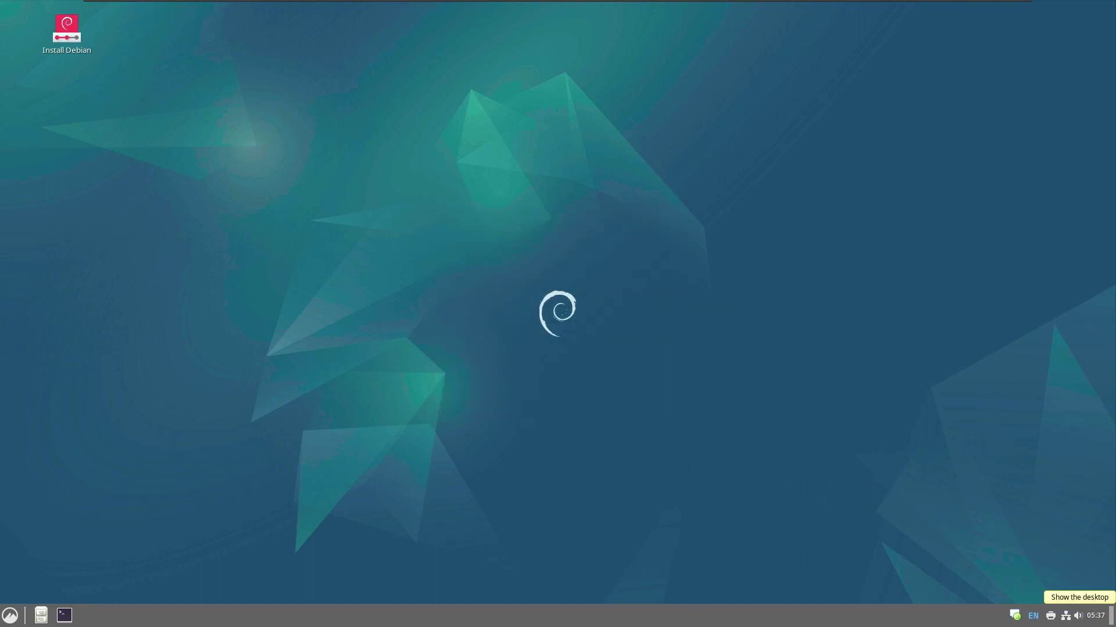
# Quit the EN keyboard indicator and Pidgin from their tray menus
pyautogui.rightClick(1035, 619)
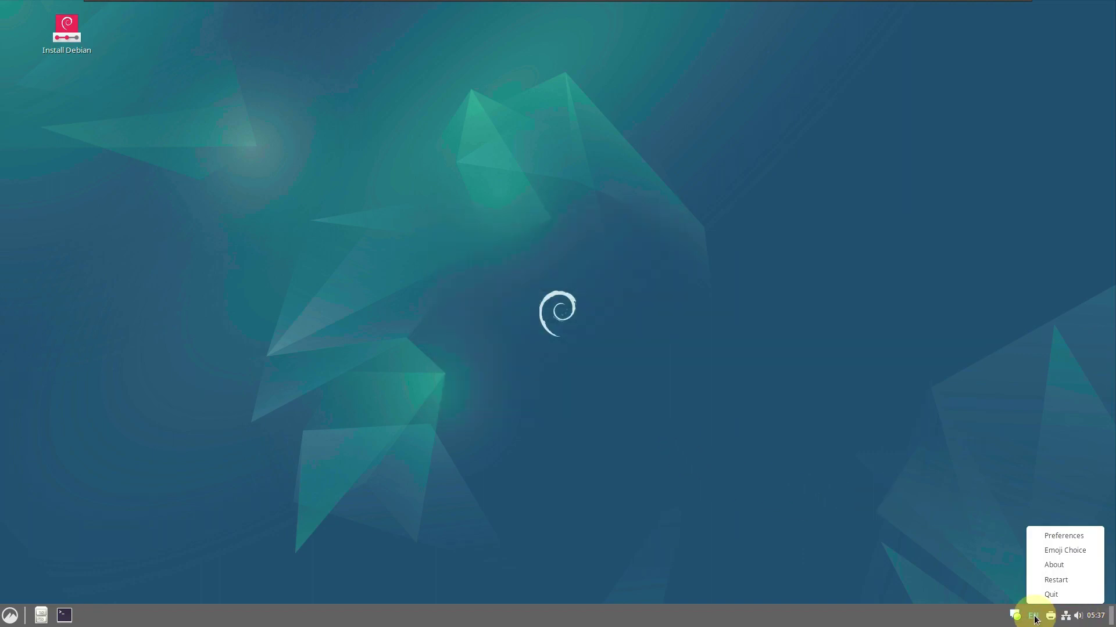
pyautogui.click(1051, 580)
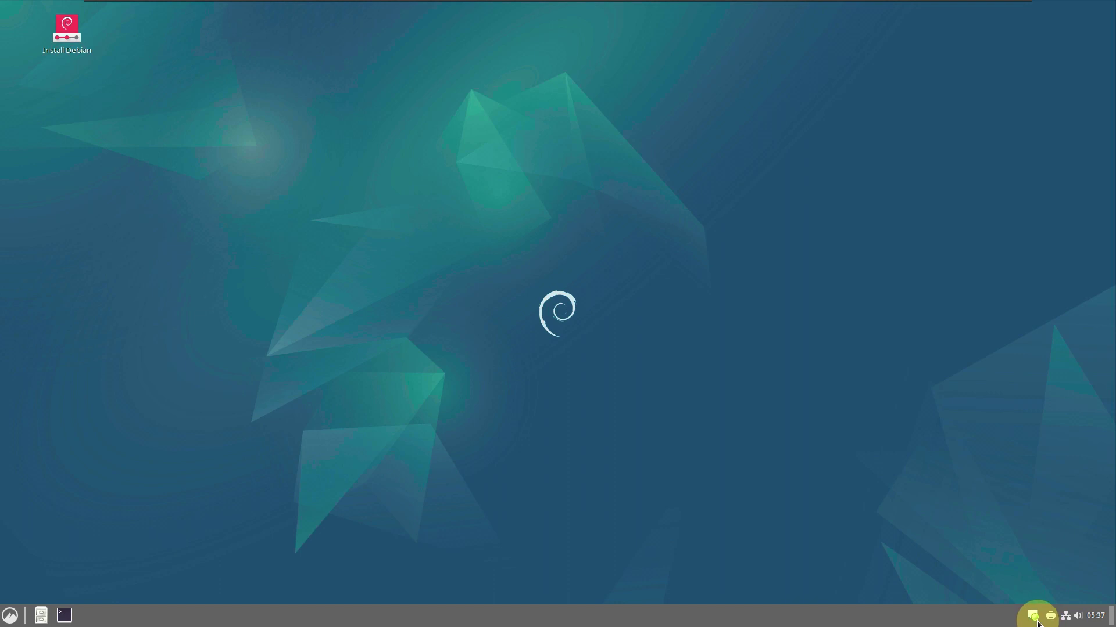
pyautogui.rightClick(1033, 619)
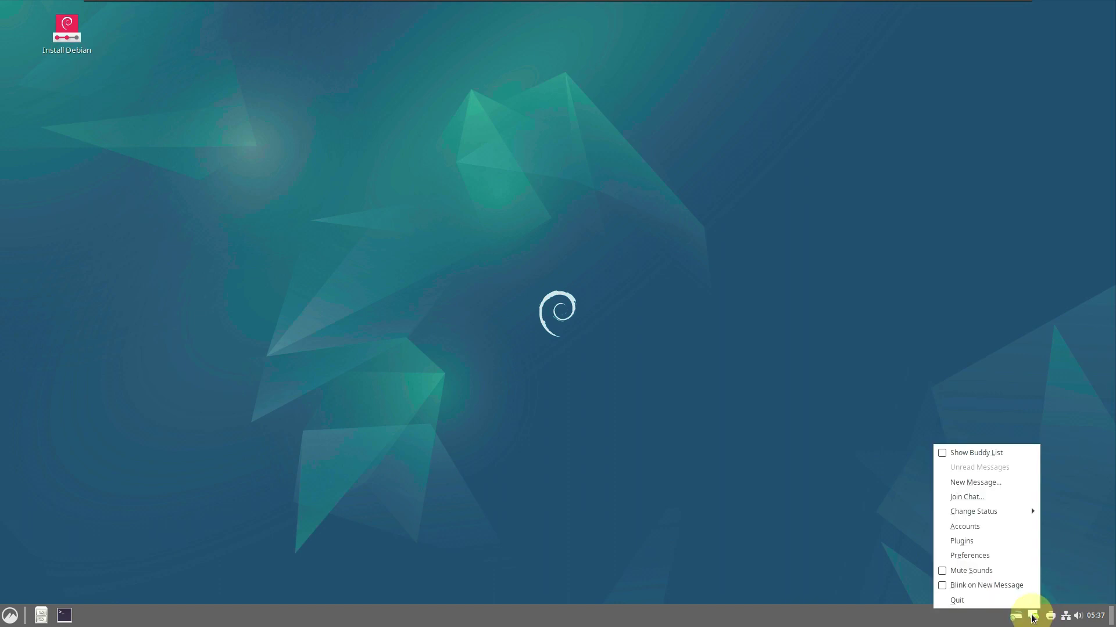
pyautogui.click(1002, 598)
# View About IBus version 1.5.27, then choose Quit > Shut Down from the menu
pyautogui.rightClick(1033, 616)
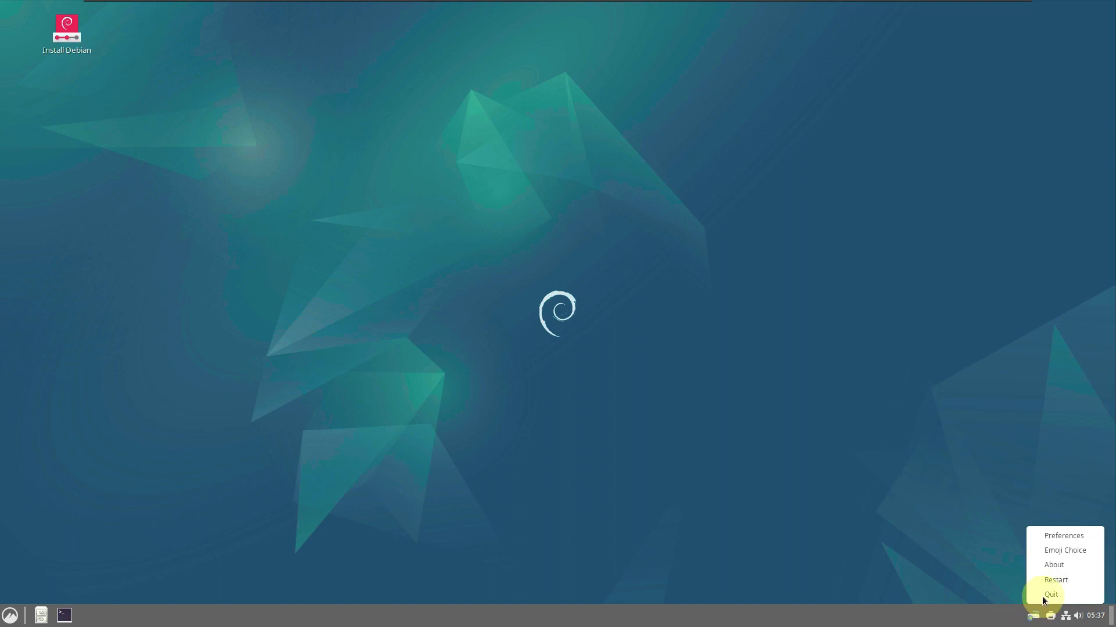
pyautogui.click(1050, 563)
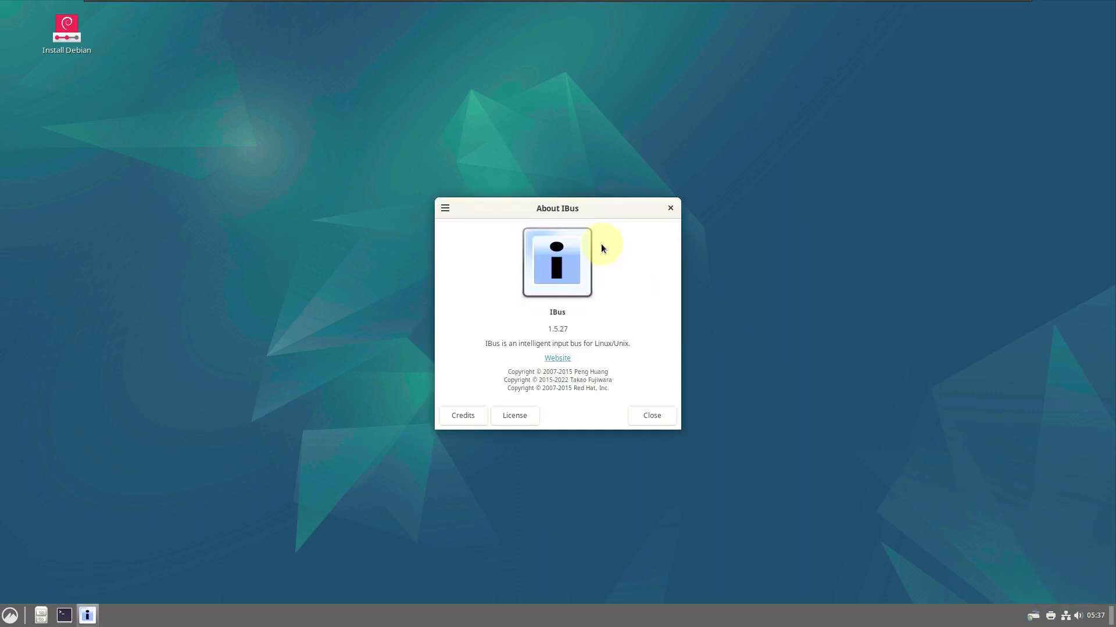
pyautogui.click(651, 416)
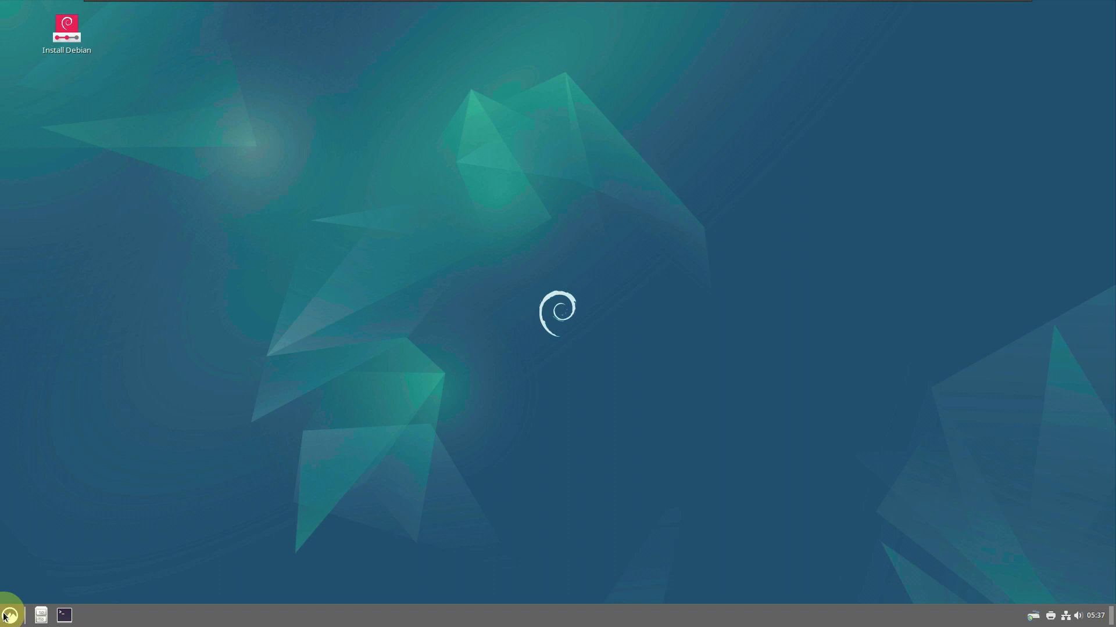
pyautogui.click(9, 616)
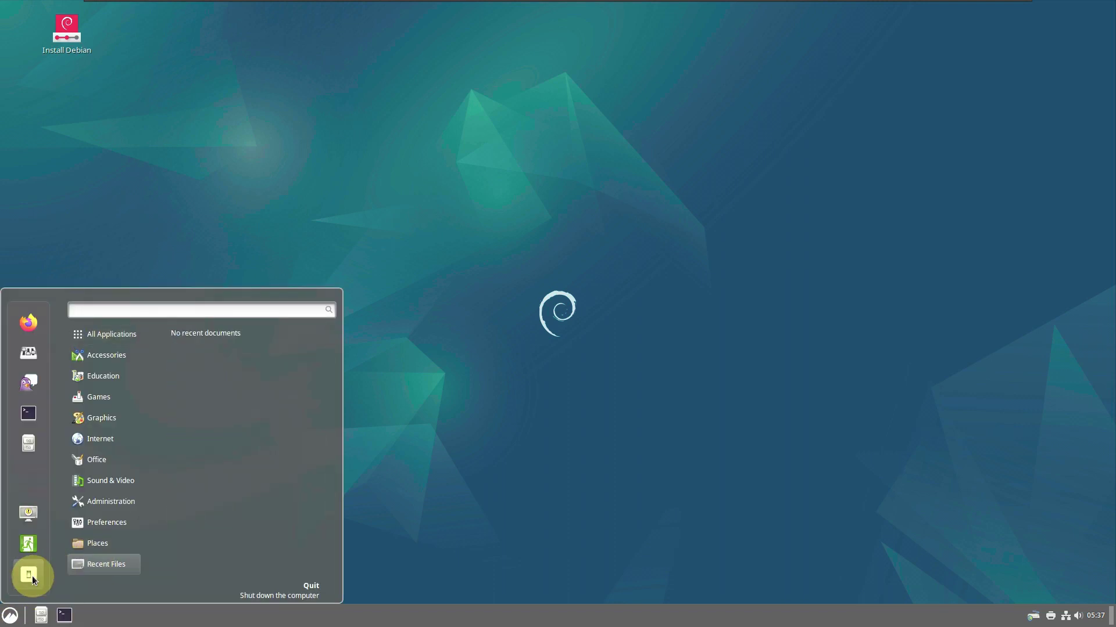
pyautogui.click(29, 575)
pyautogui.click(651, 330)
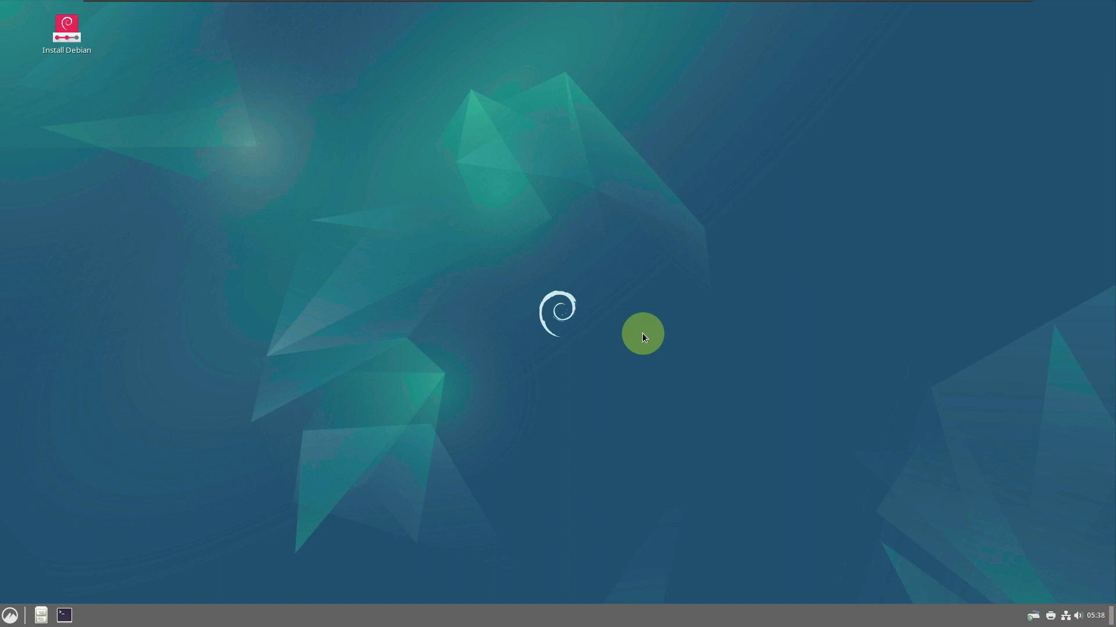